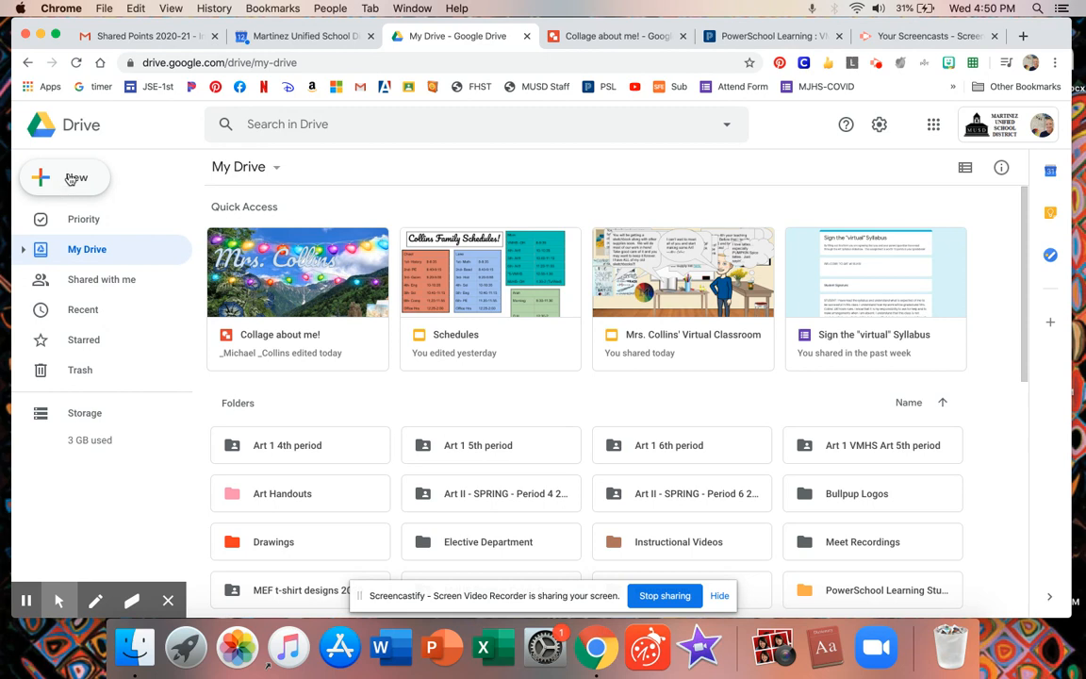
Create a new Google Drawings file in My Drive.
click(65, 177)
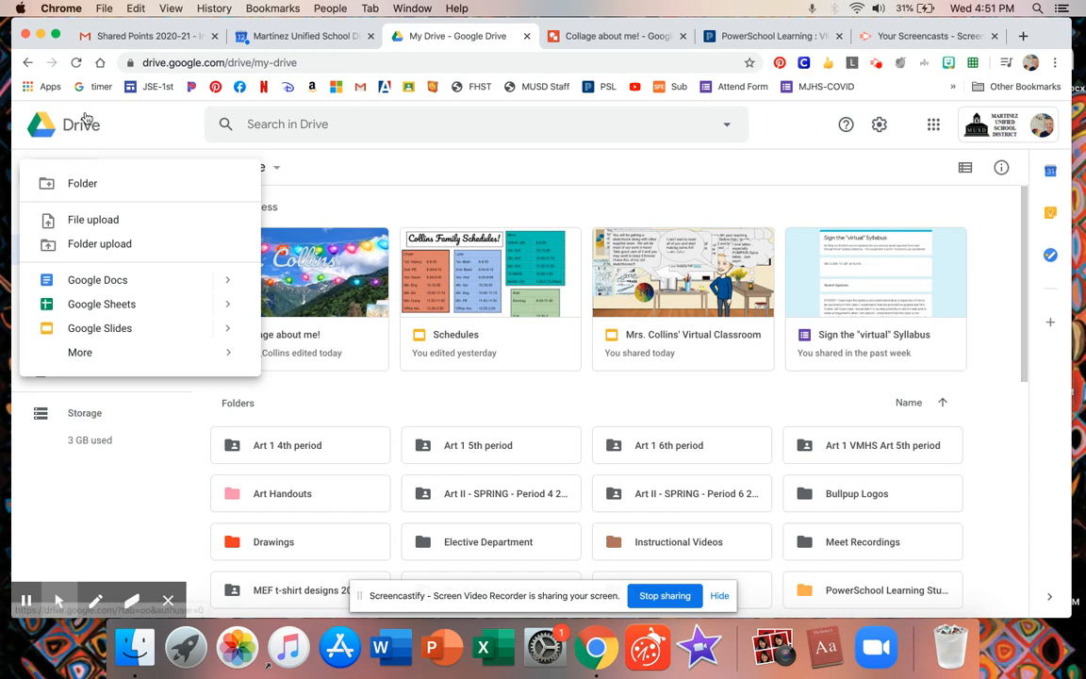
mouse_move(94, 357)
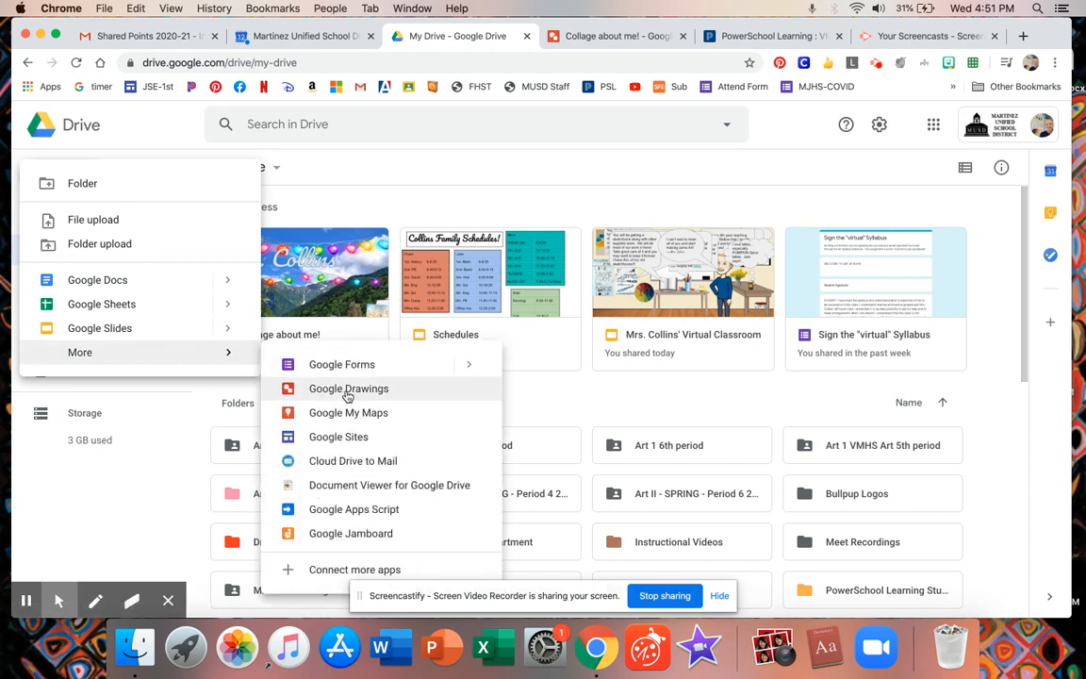
click(346, 390)
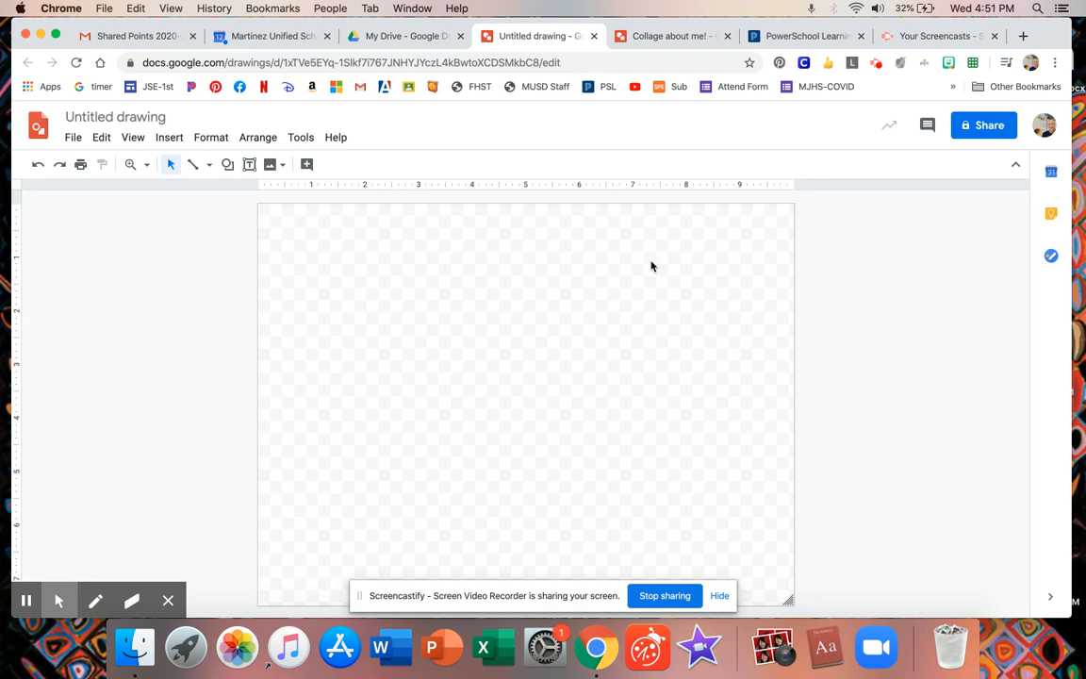
Rename the untitled drawing with the owner's surname followed by "_Collage".
click(170, 117)
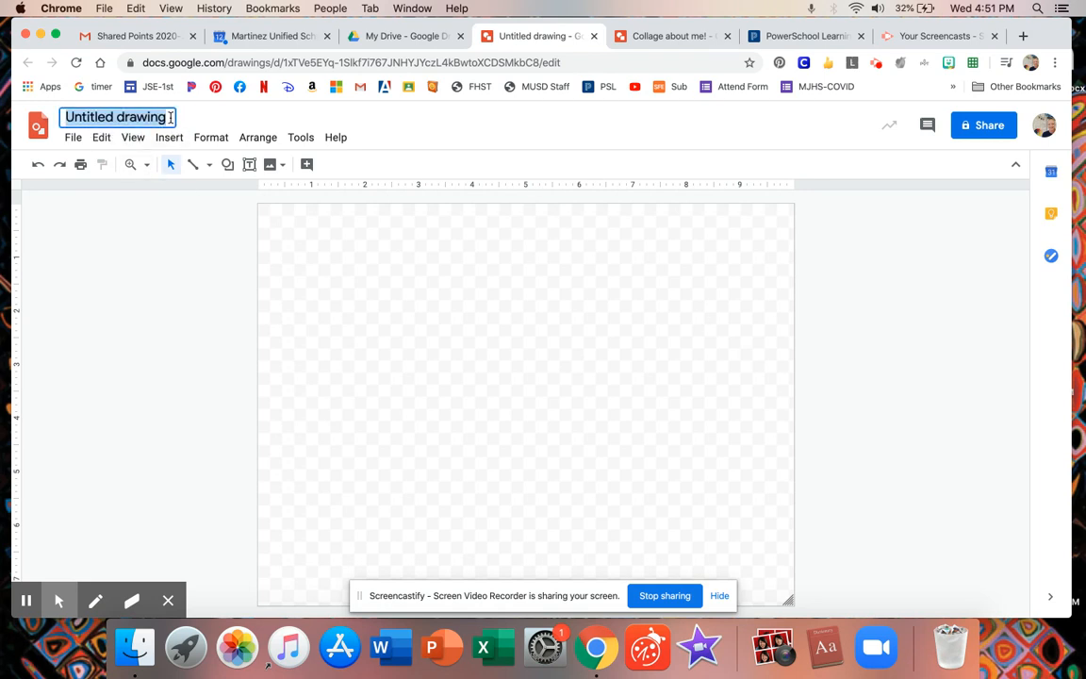
text(Col)
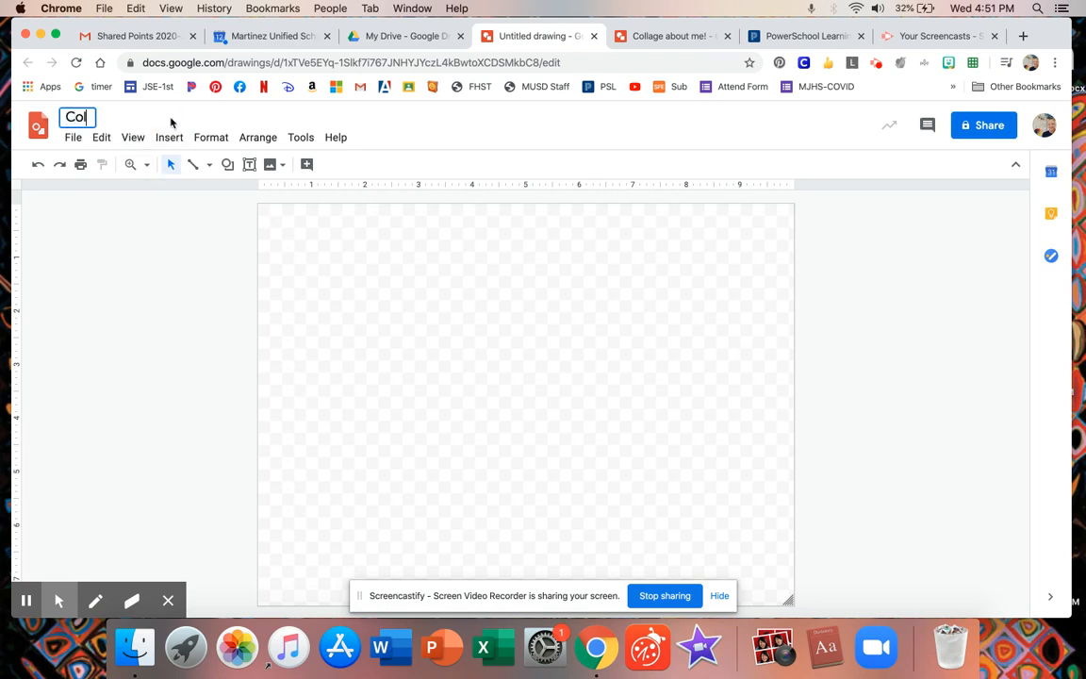
text(lins_Collage)
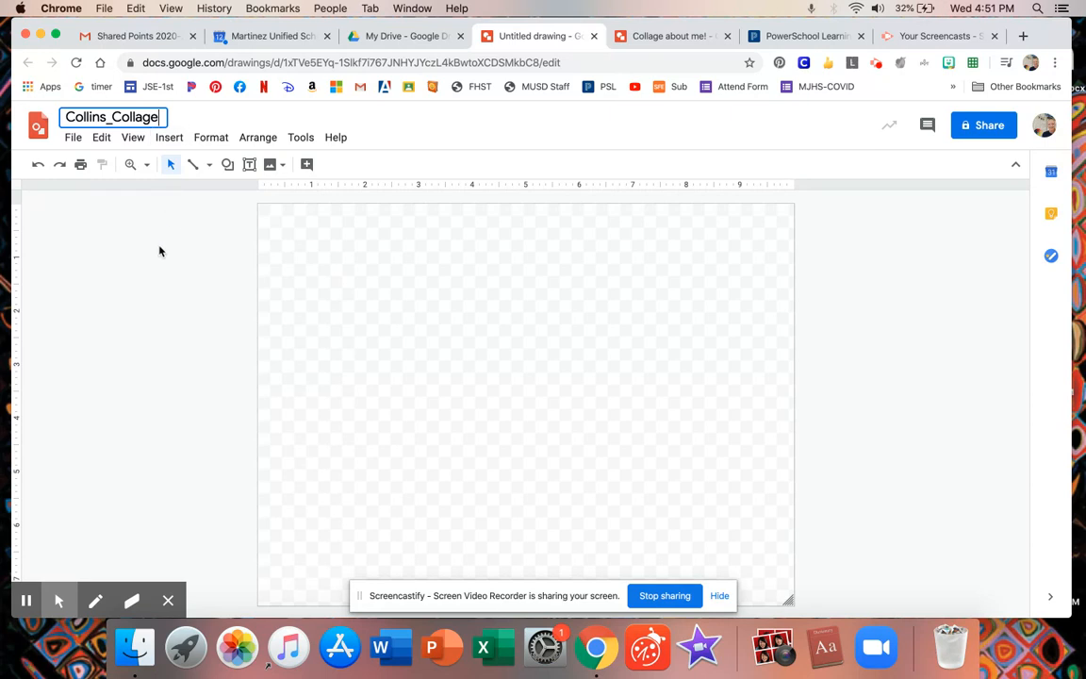
key(Return)
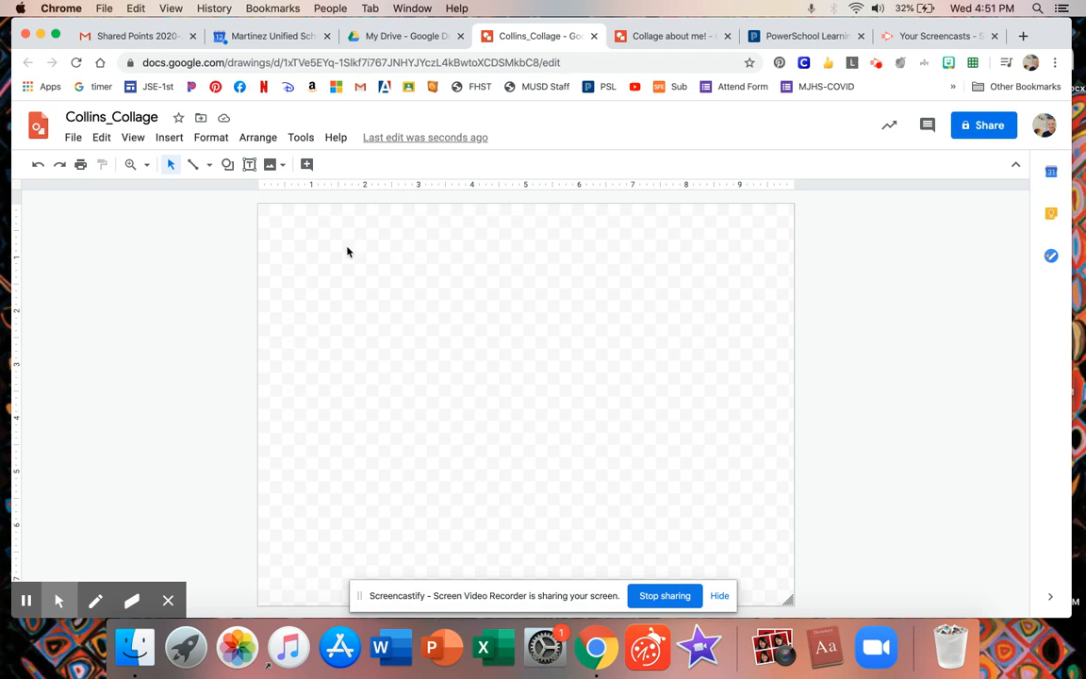
Search the web for "mountain river" images to insert into the drawing.
click(175, 143)
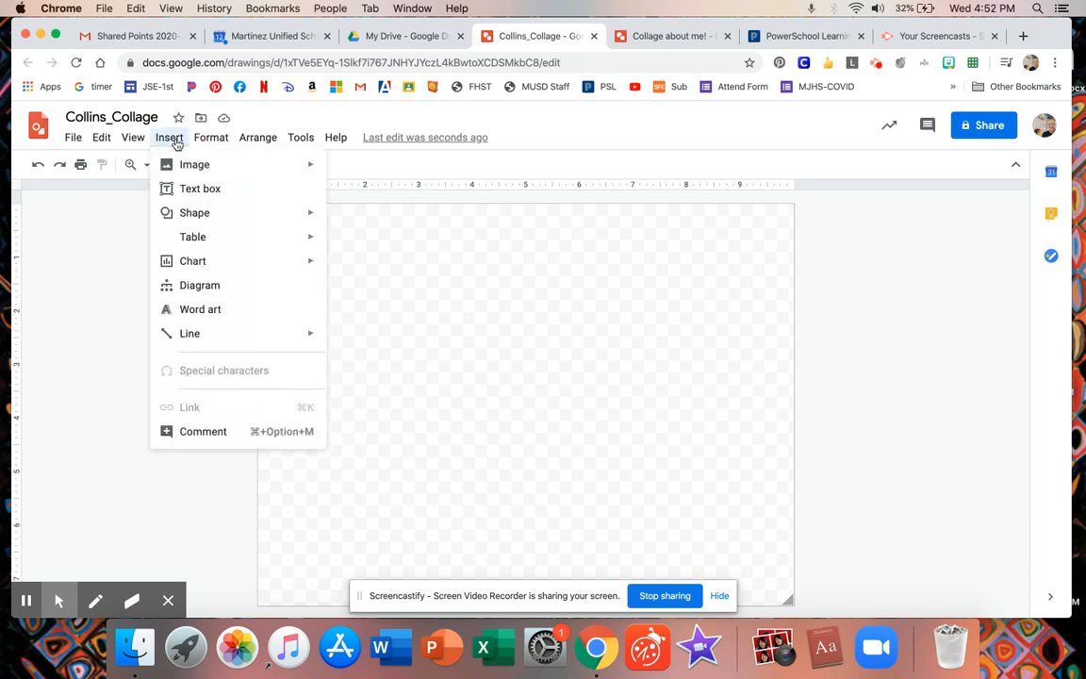
mouse_move(189, 166)
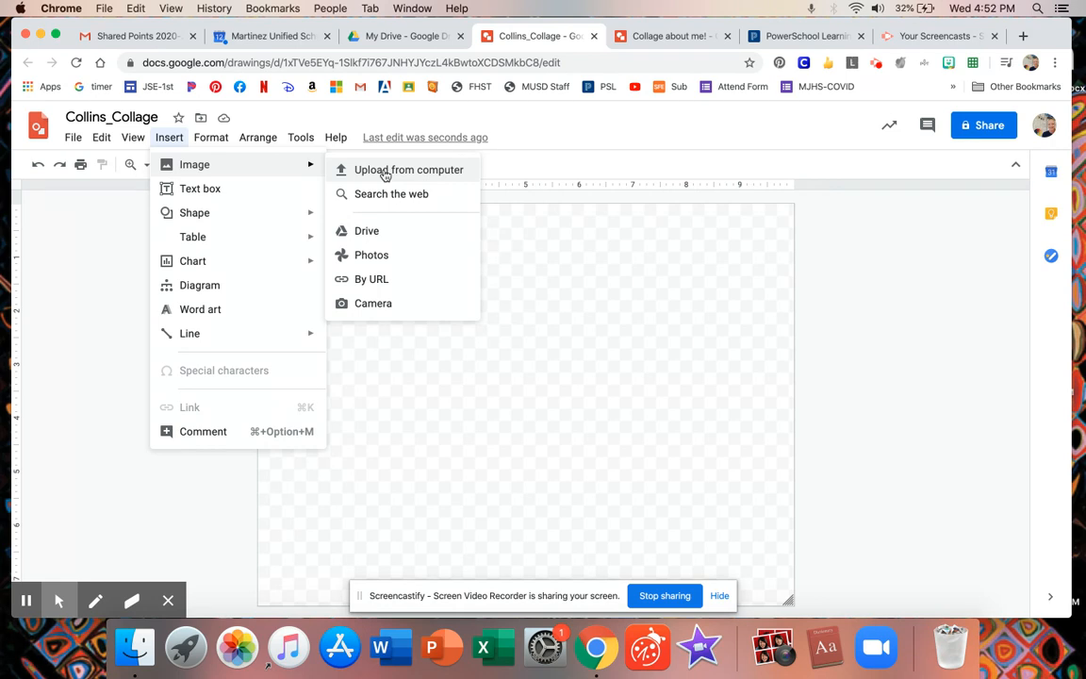
click(384, 199)
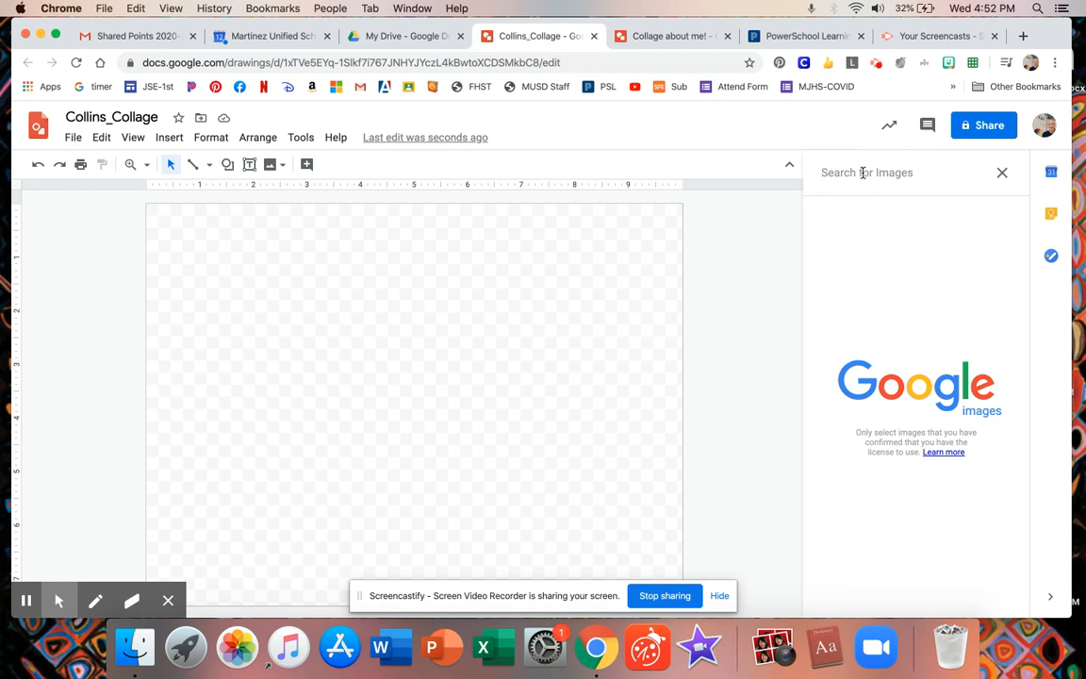
text(mountain)
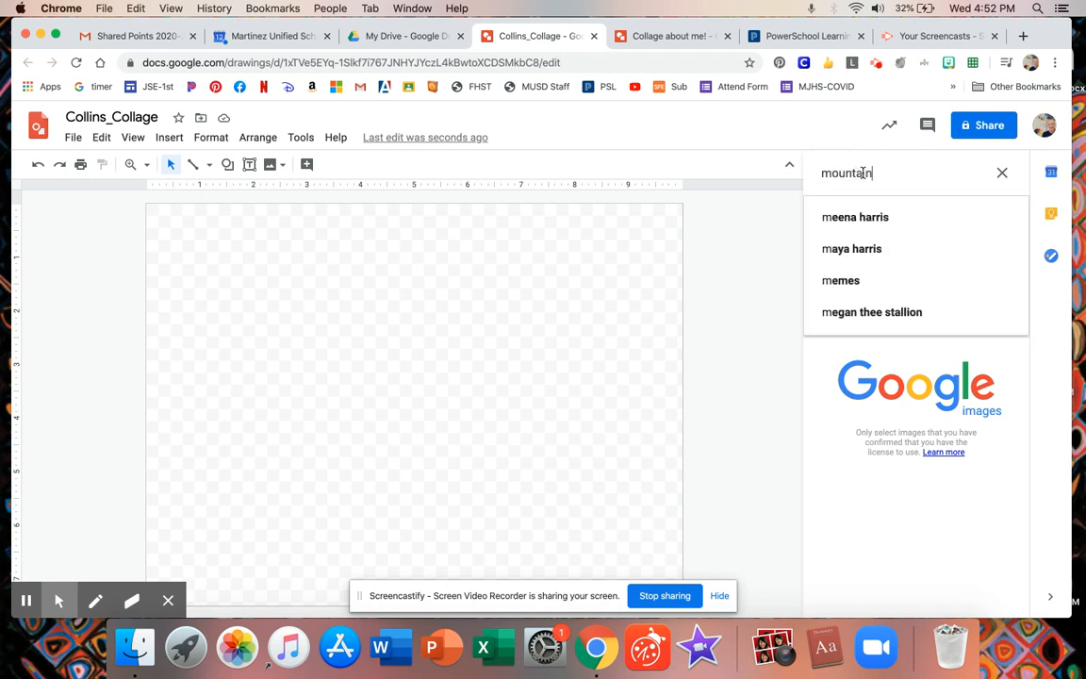
text( river)
key(Return)
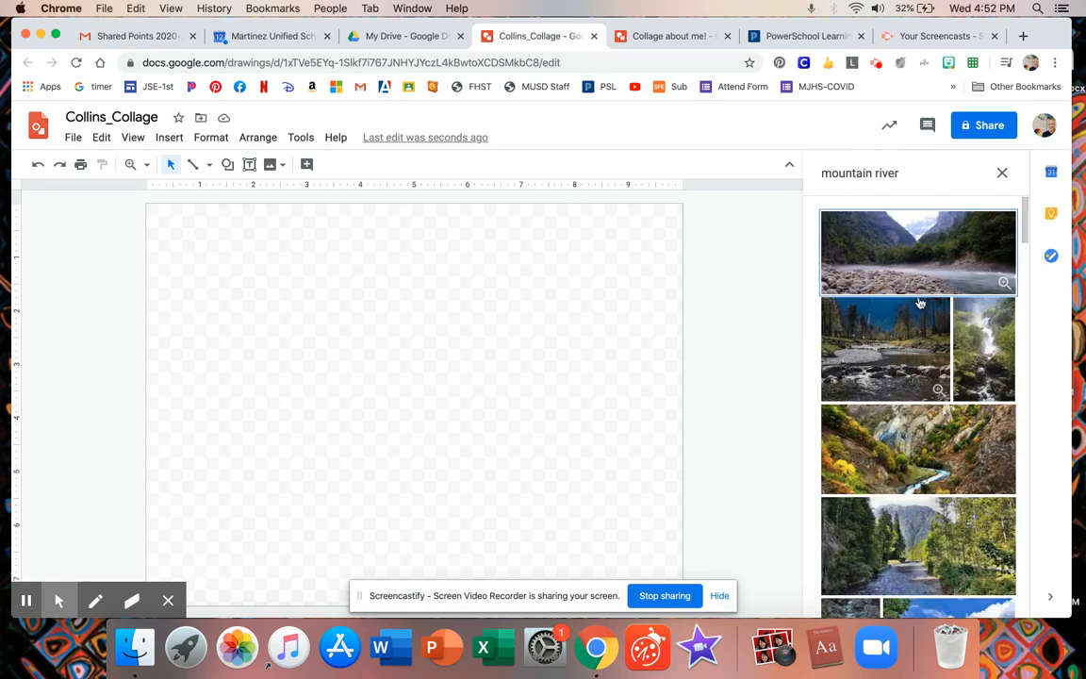
Insert the photo of a river valley with green mountains, blue sky and white clouds onto the canvas.
scroll(919, 303, down, 5)
scroll(920, 303, down, 1)
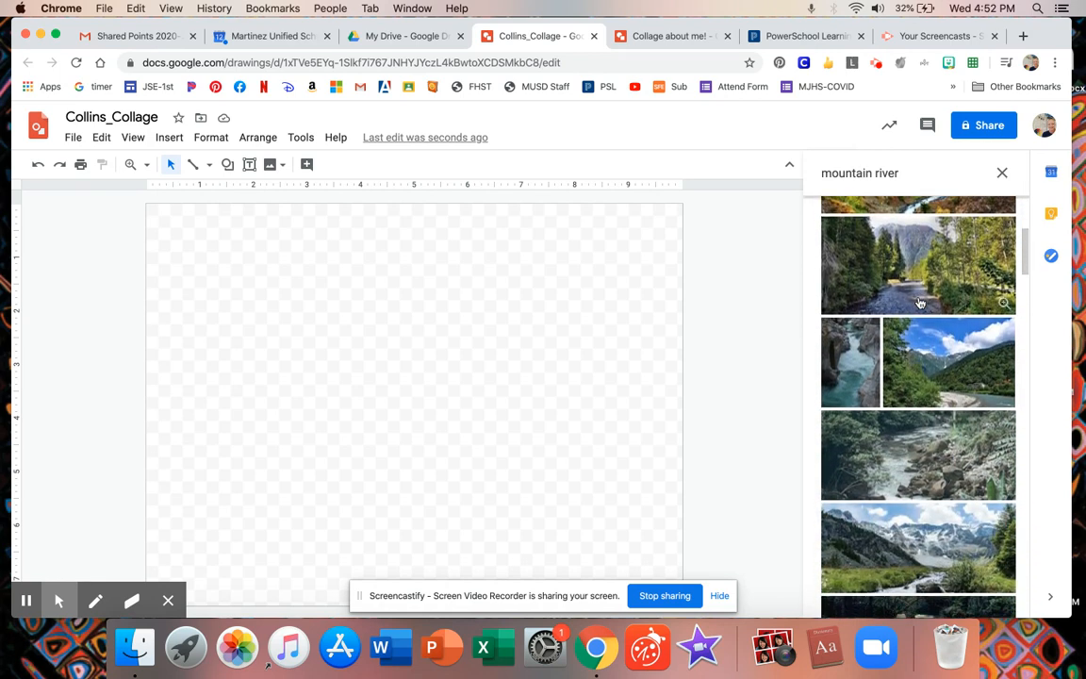
click(947, 349)
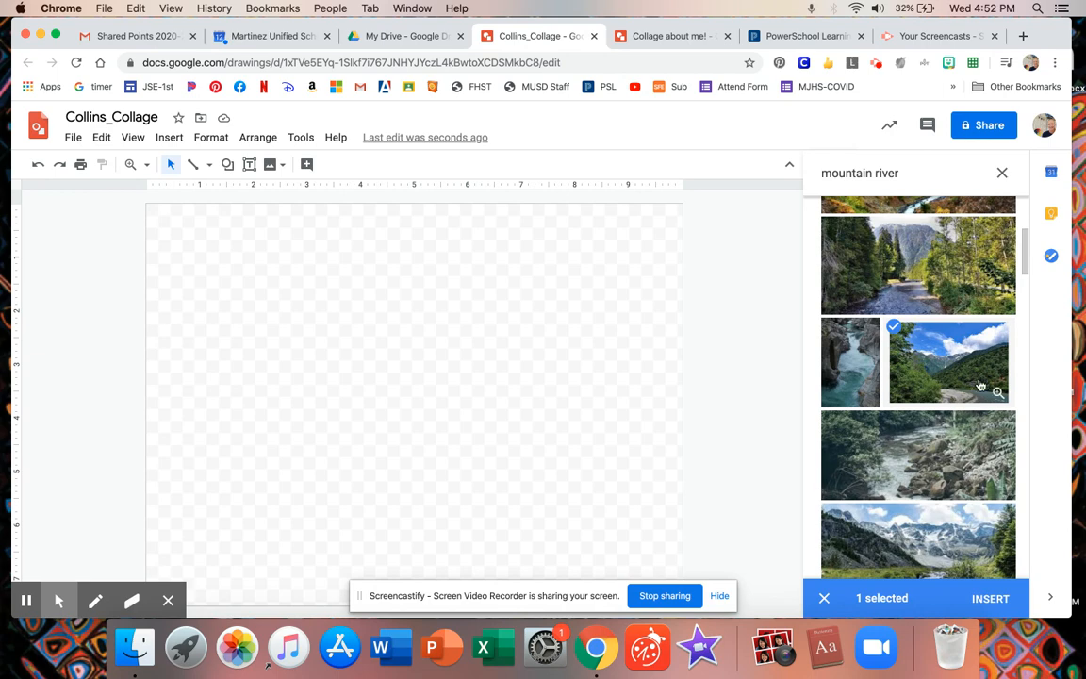
click(959, 369)
drag(960, 369, 353, 303)
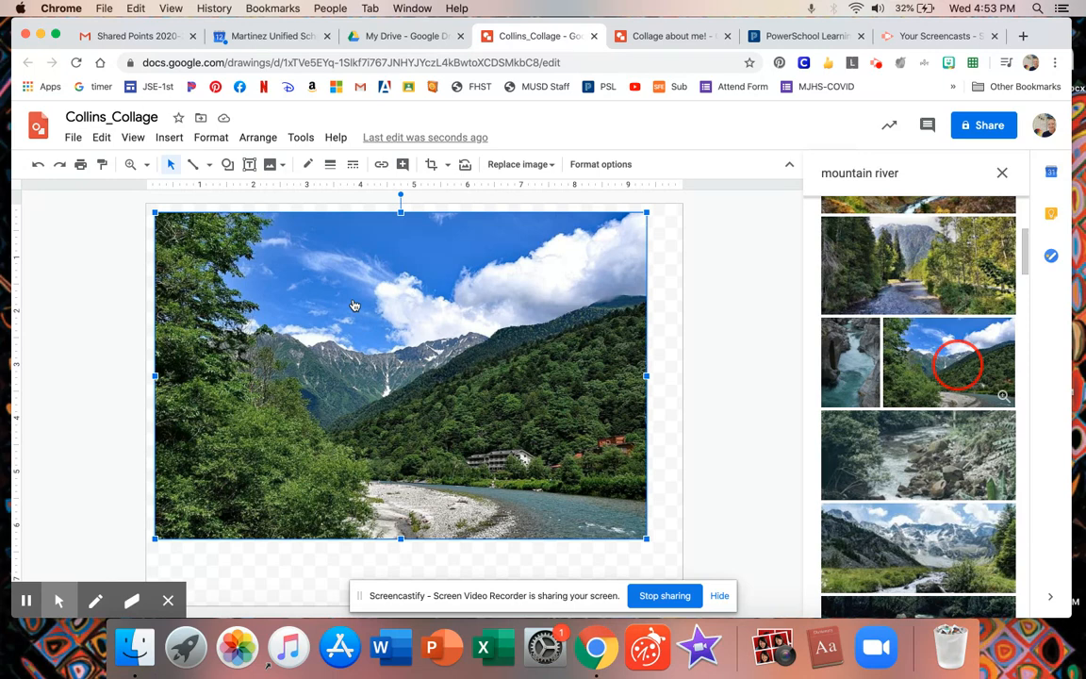
Align the mountain river photo with the canvas's upper-left corner and enlarge it to cover the whole canvas as background.
drag(354, 305, 318, 309)
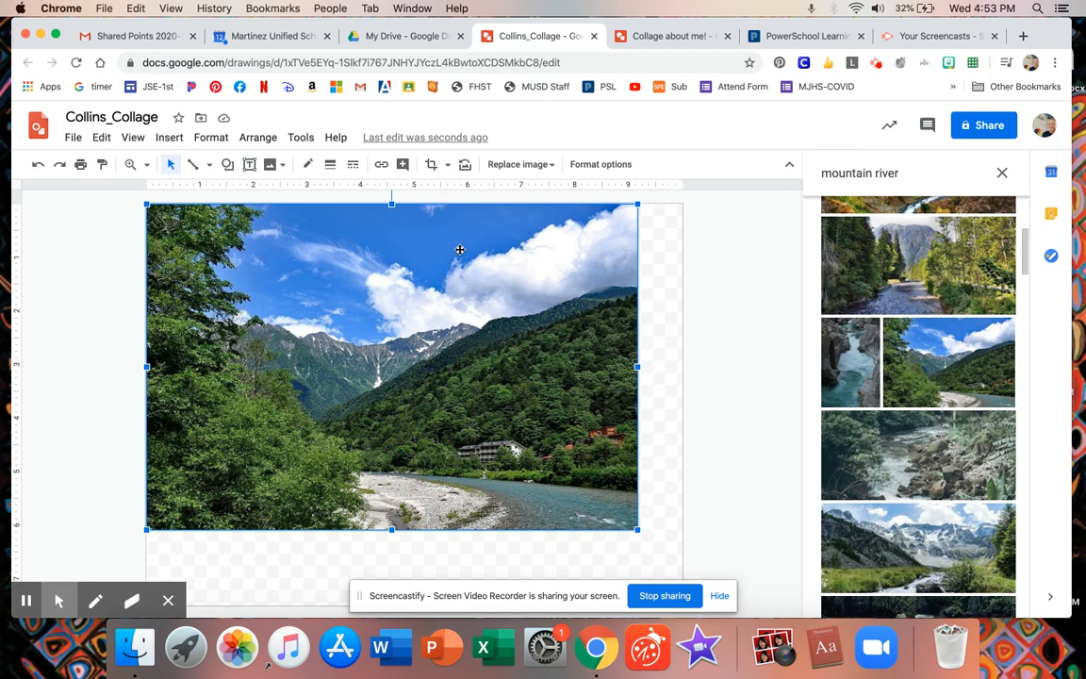
drag(459, 248, 435, 258)
click(528, 256)
drag(638, 367, 681, 365)
drag(681, 529, 724, 611)
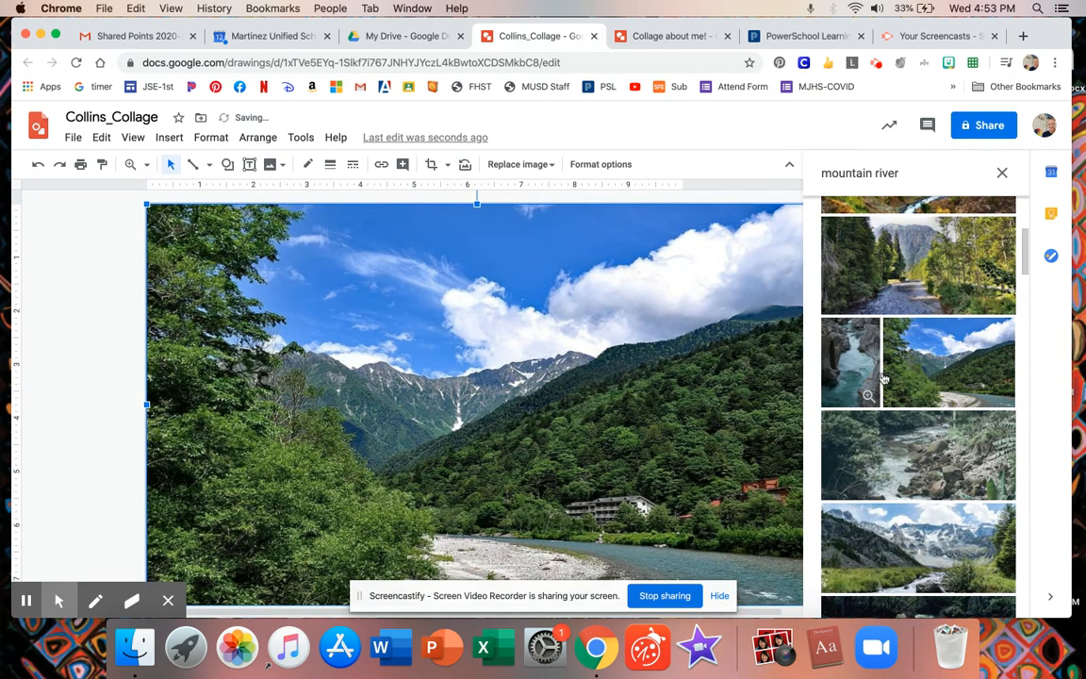
drag(592, 370, 576, 370)
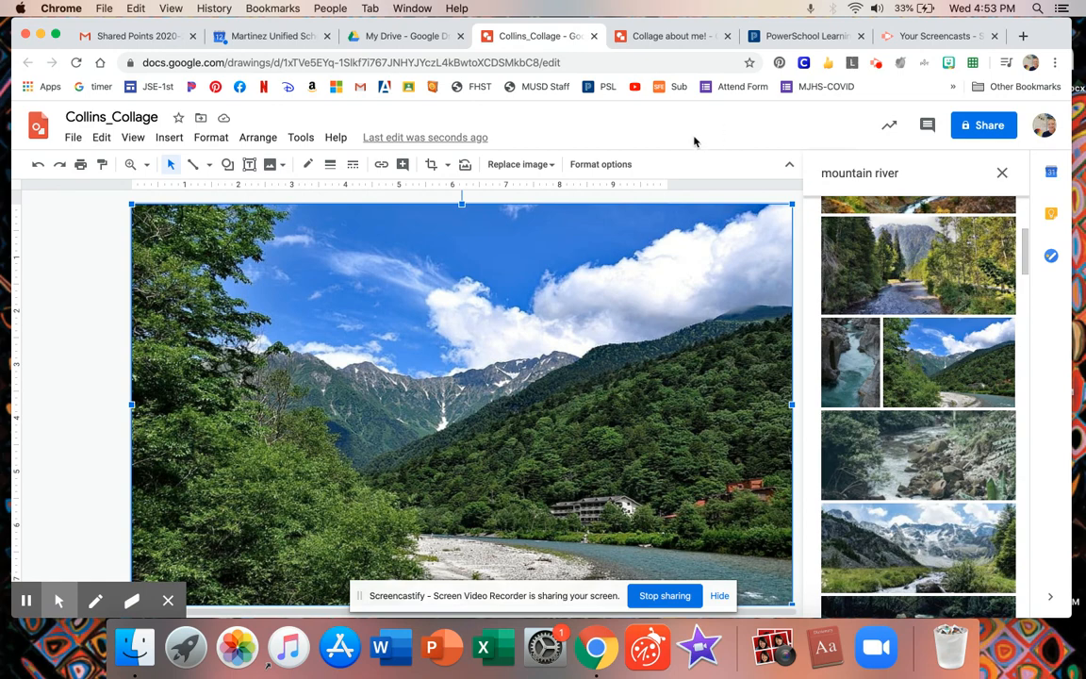
Replace the image search with "transparent reading".
click(902, 174)
drag(902, 174, 820, 179)
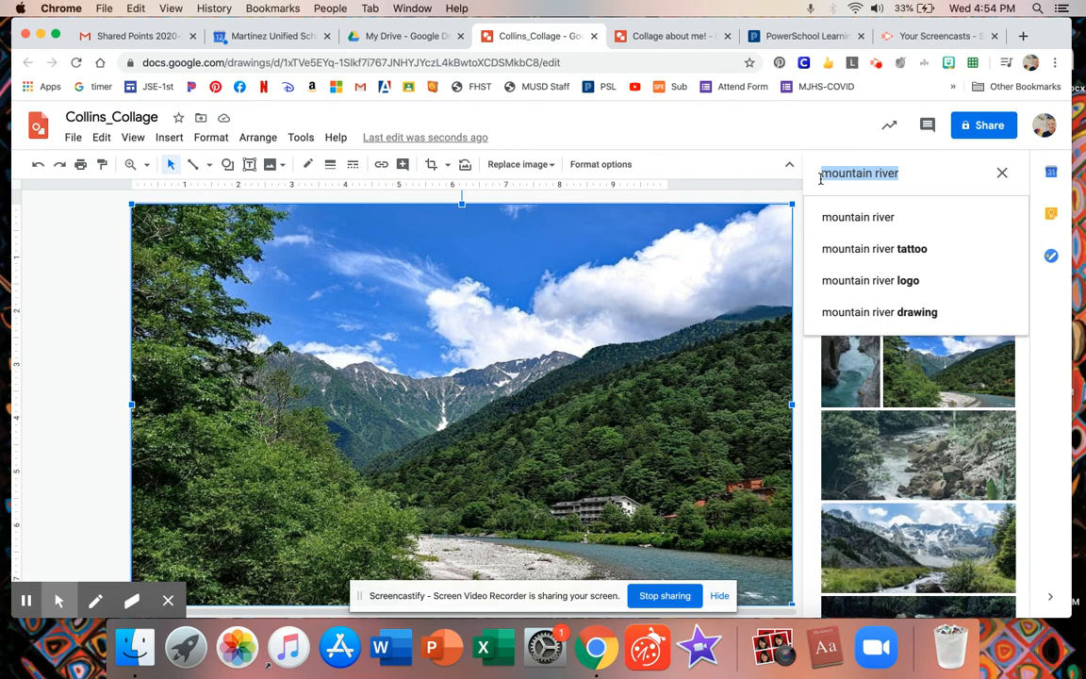
text(transpare)
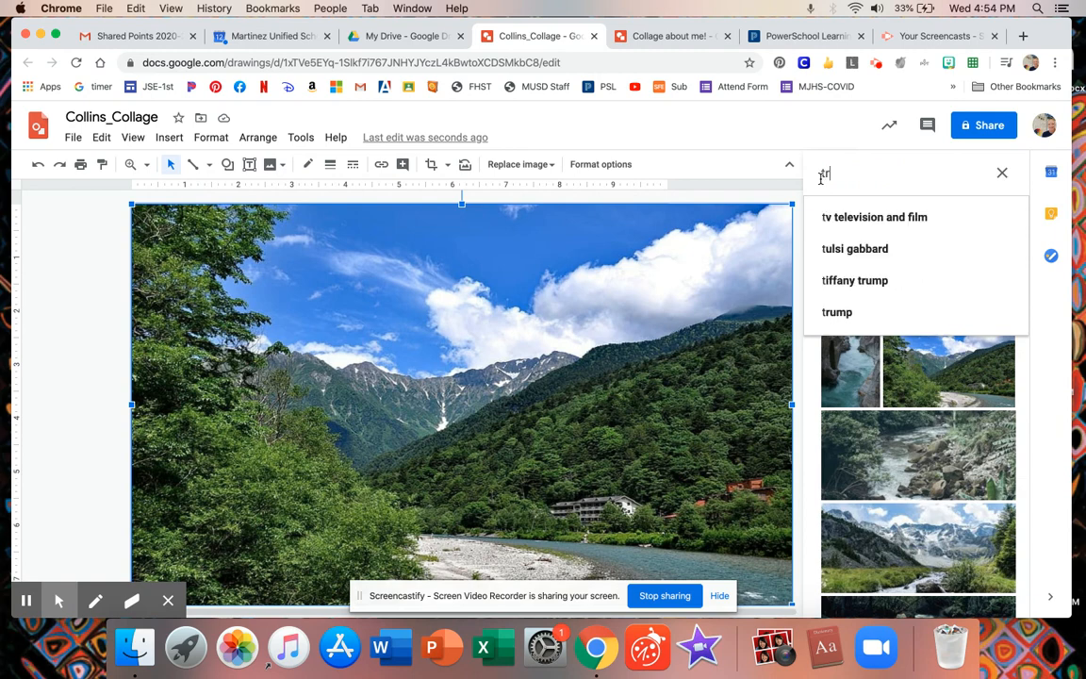
text(nt)
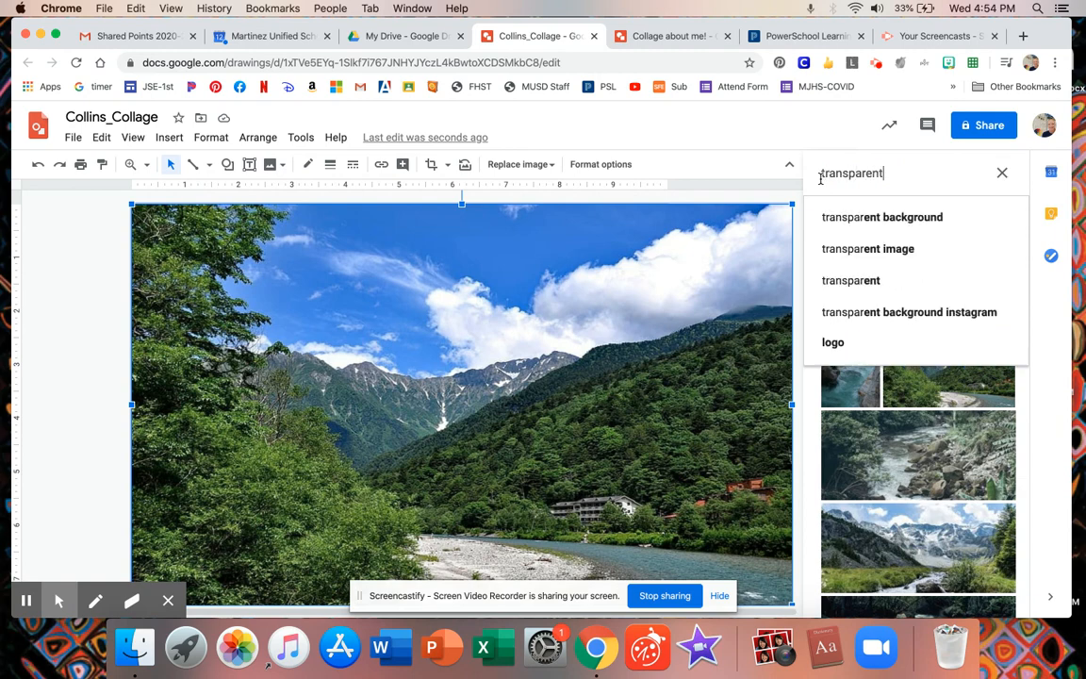
text( reading)
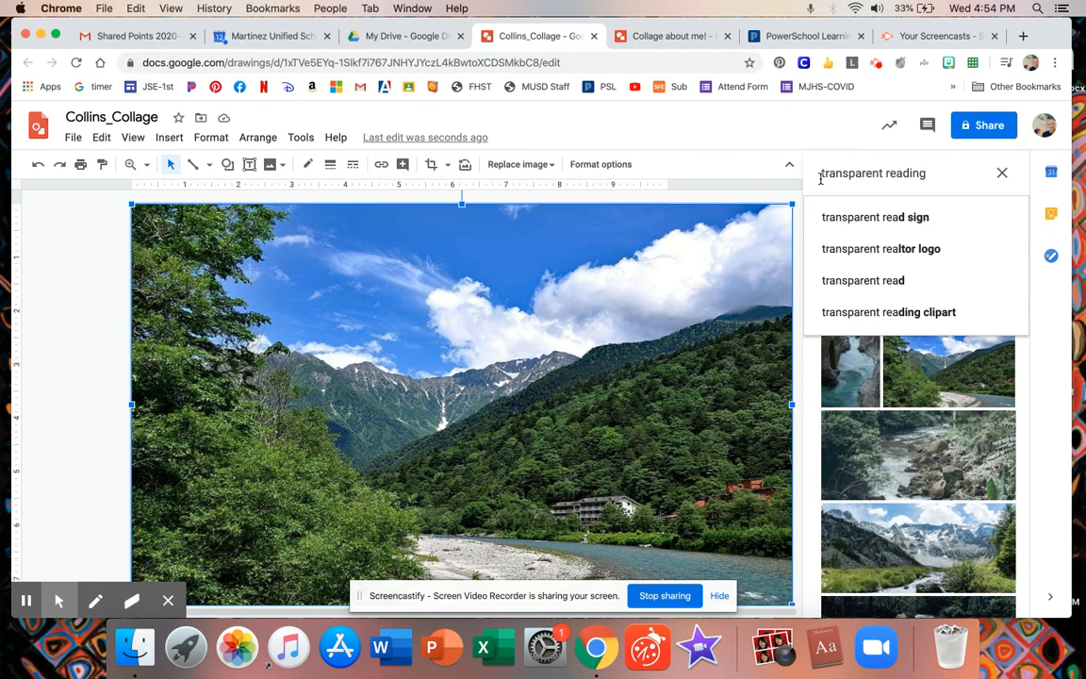
key(Return)
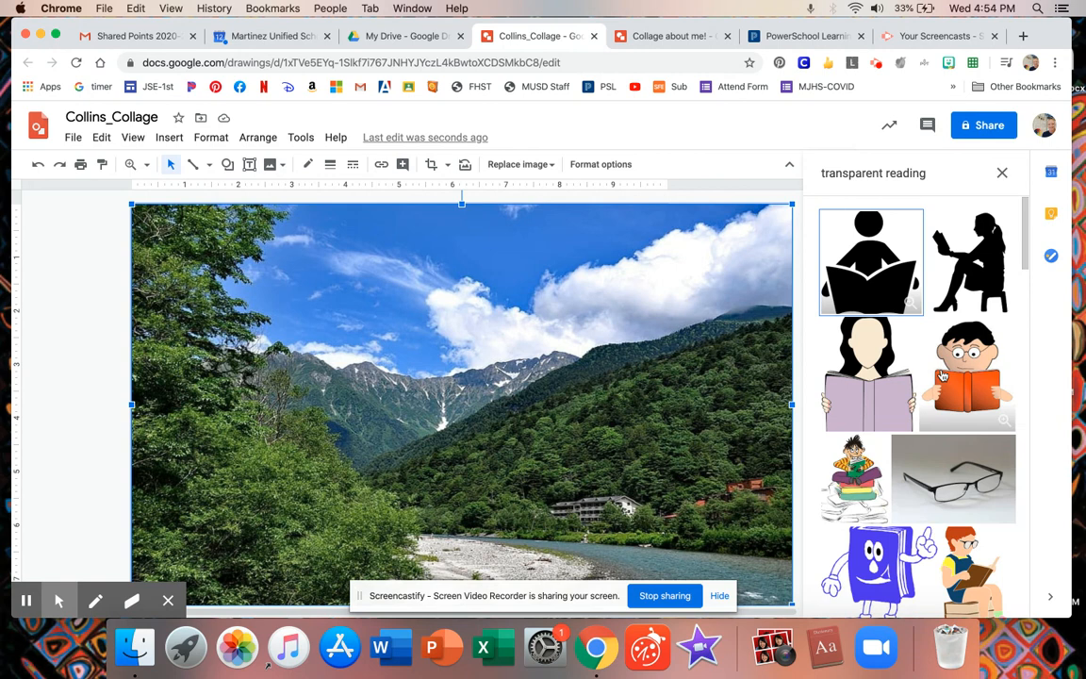
Insert the image of the woman in a green dress reading on a chair, and hide the screen-sharing notice.
scroll(941, 375, down, 5)
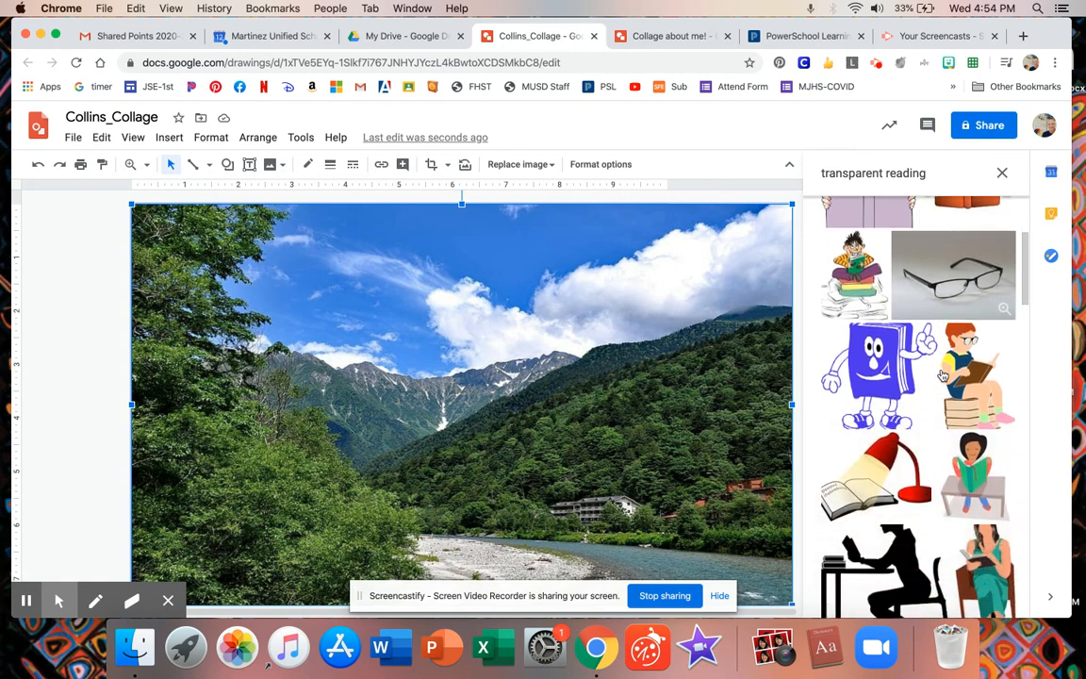
scroll(942, 375, down, 5)
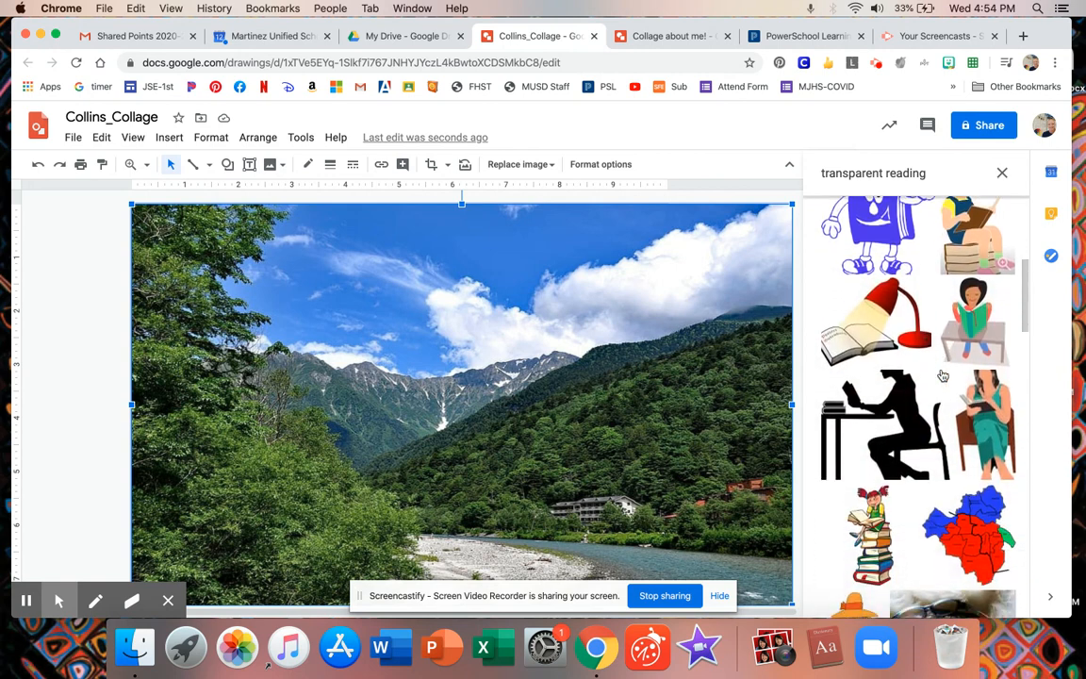
scroll(941, 376, up, 1)
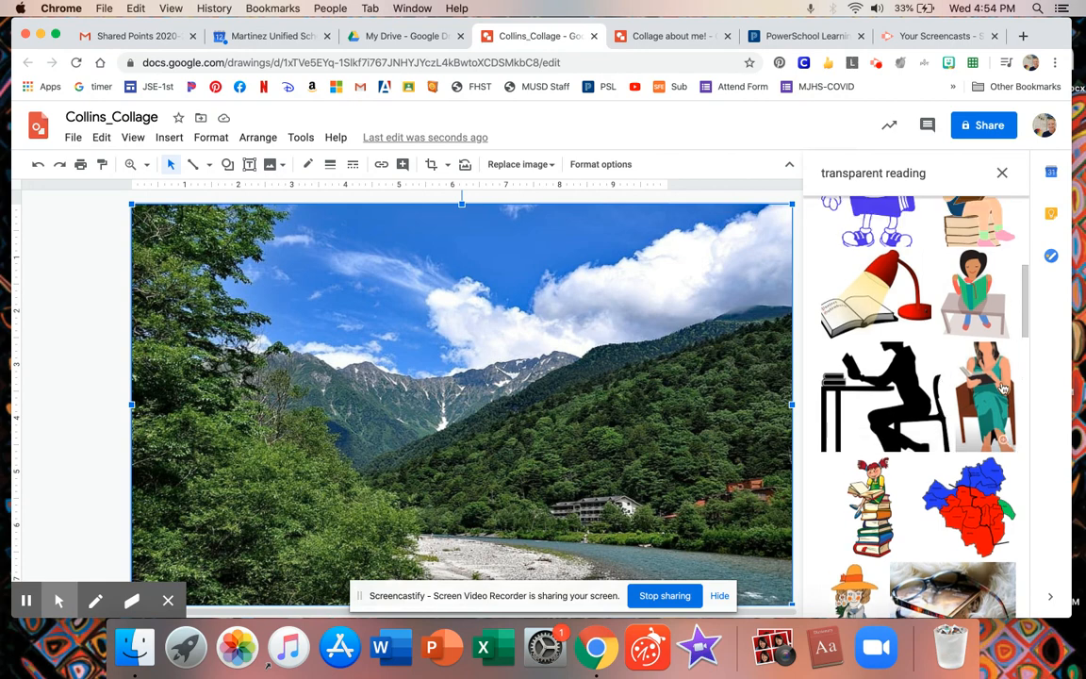
drag(1002, 387, 445, 432)
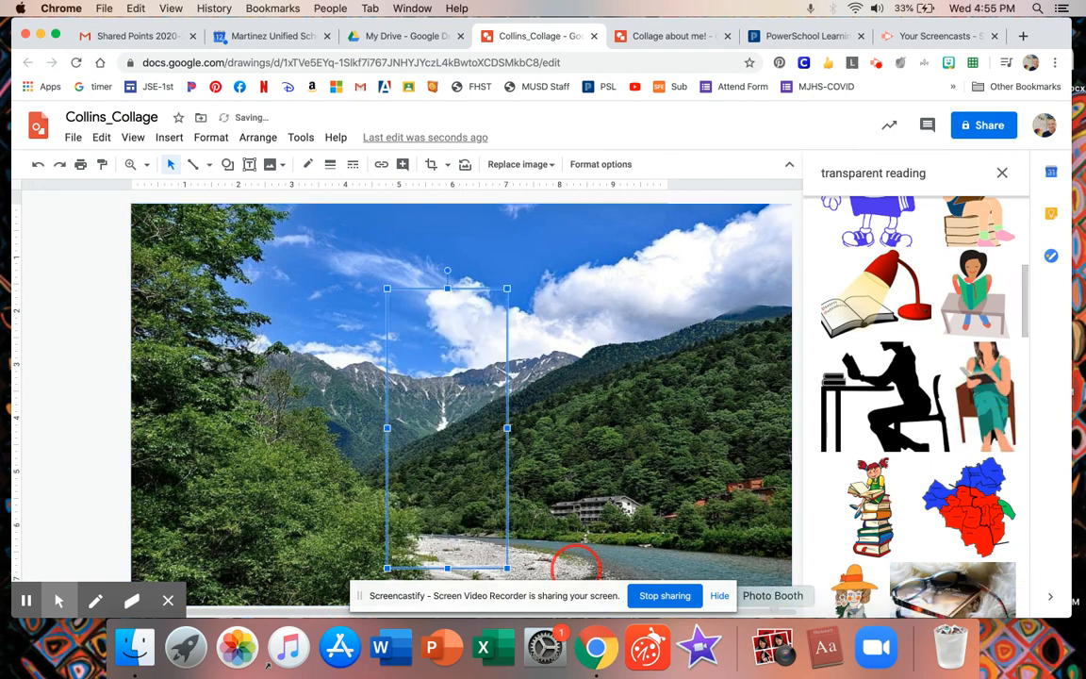
click(719, 596)
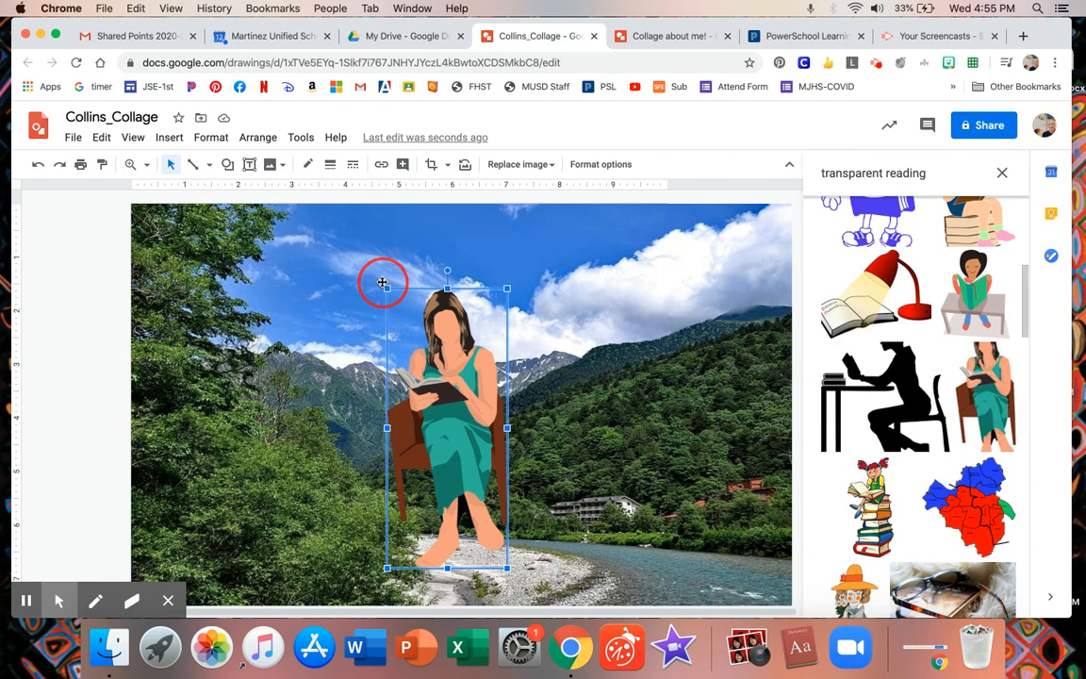
Move the reading woman down to the riverbank and shrink her proportionally to roughly half size.
drag(454, 355, 591, 276)
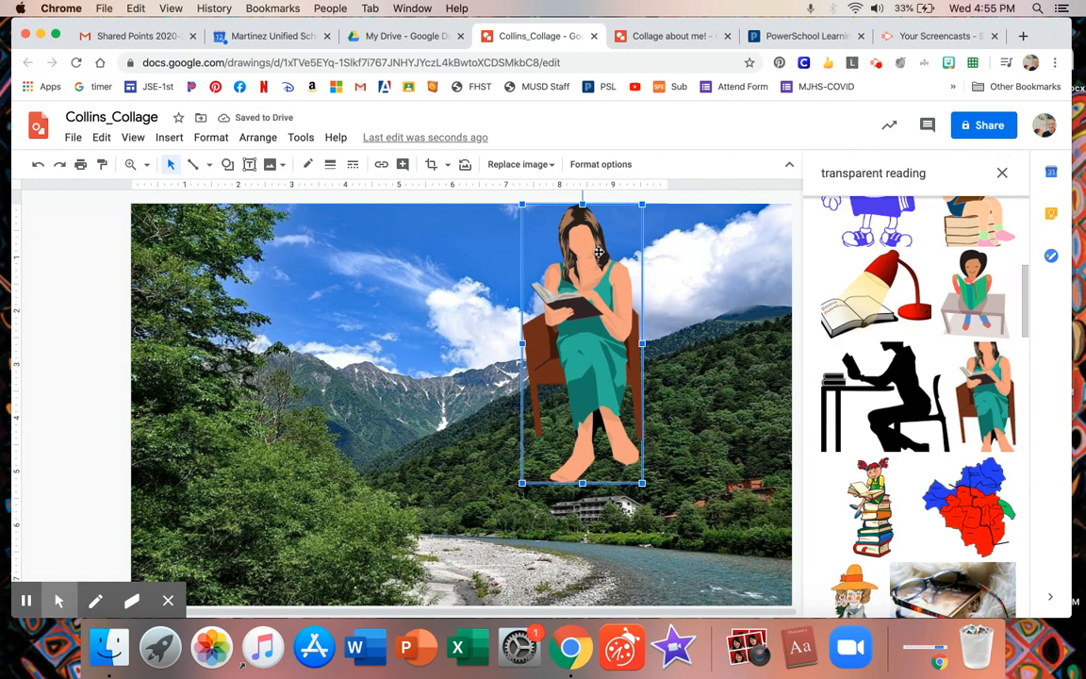
drag(599, 253, 598, 387)
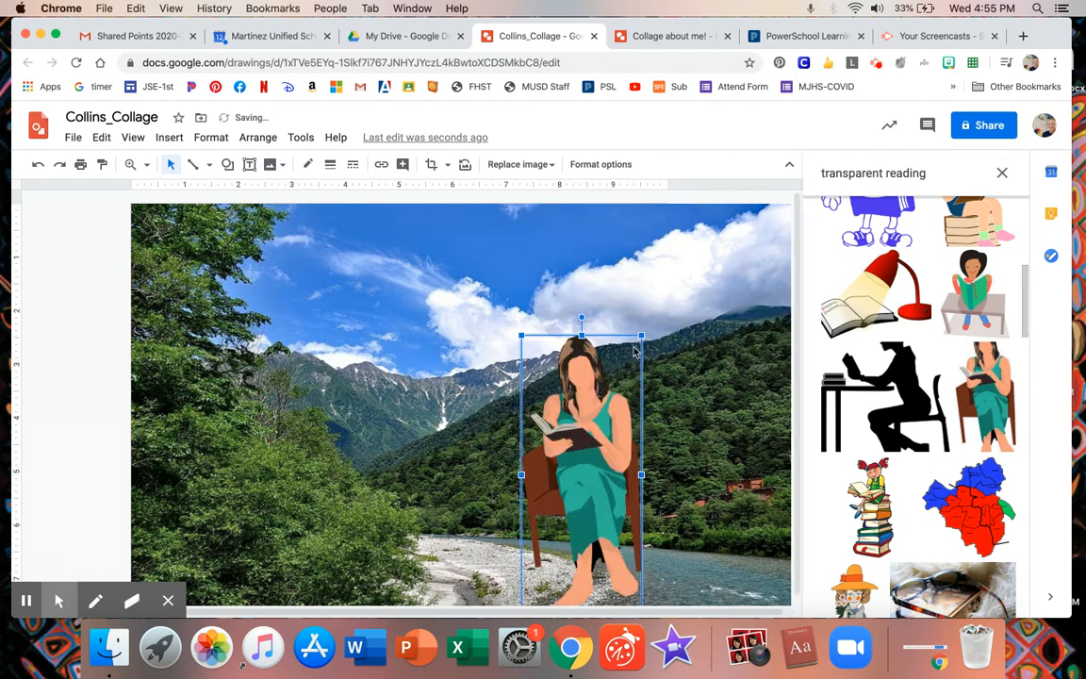
click(611, 370)
drag(608, 375, 590, 455)
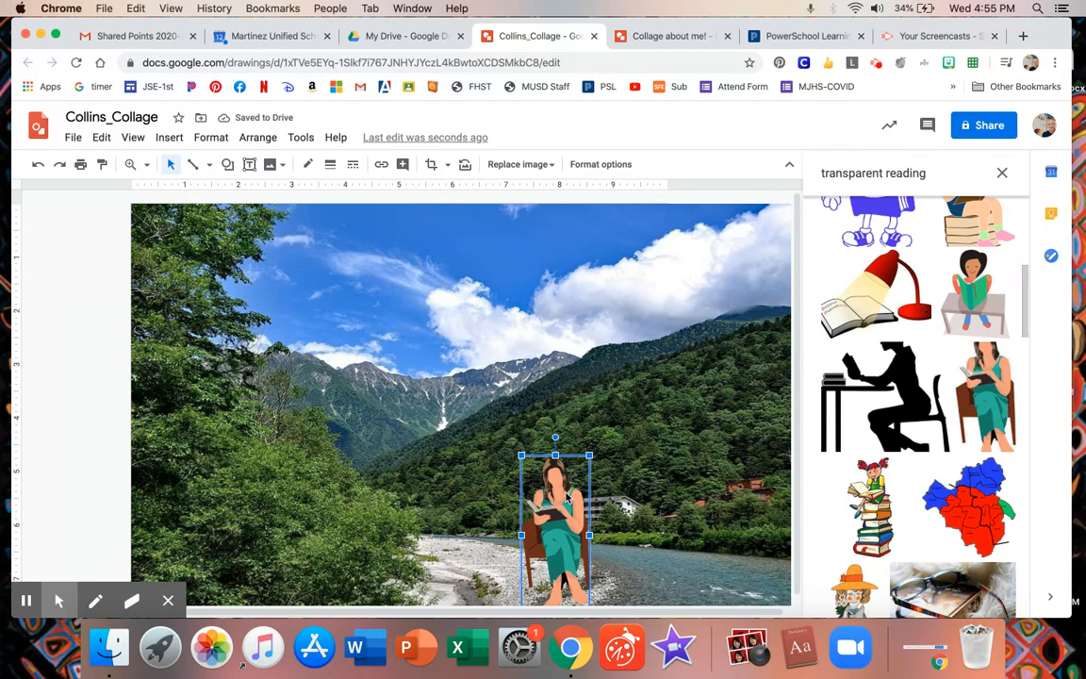
Shift the reading woman left onto the gravel bank, shrink her slightly more, and deselect her.
drag(590, 455, 538, 488)
click(538, 419)
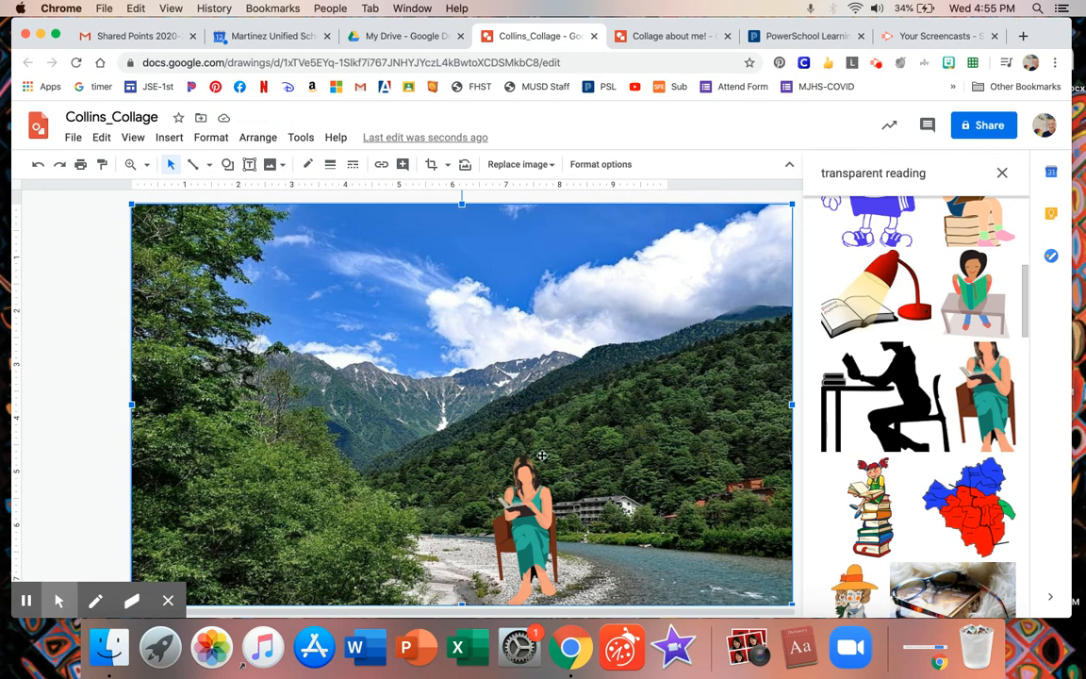
click(504, 466)
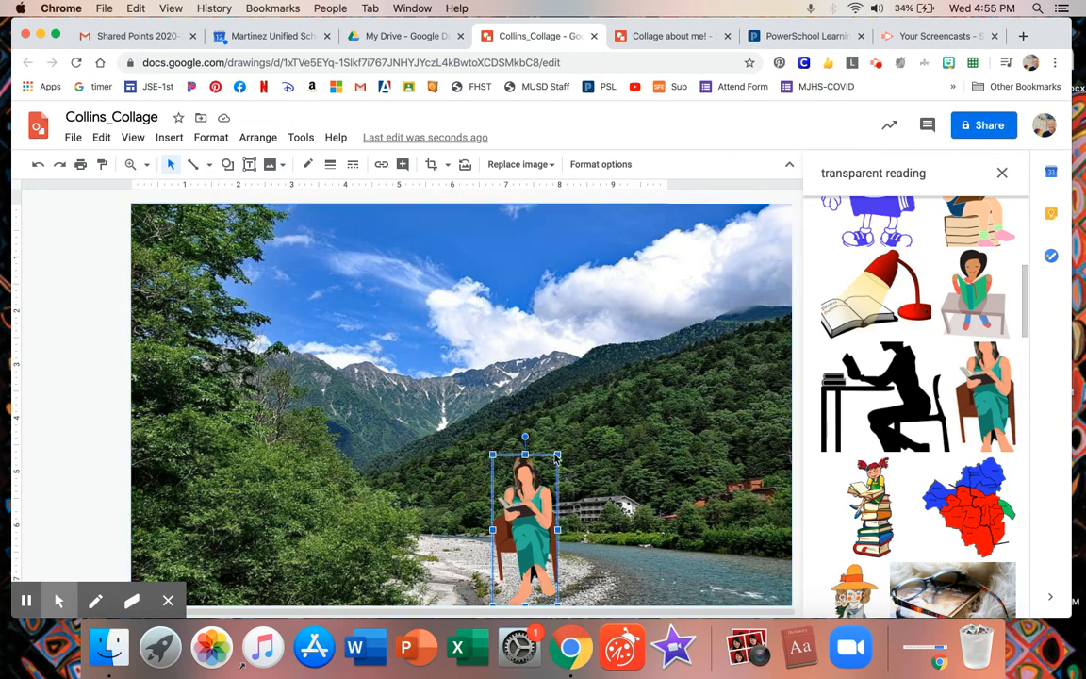
drag(558, 456, 553, 466)
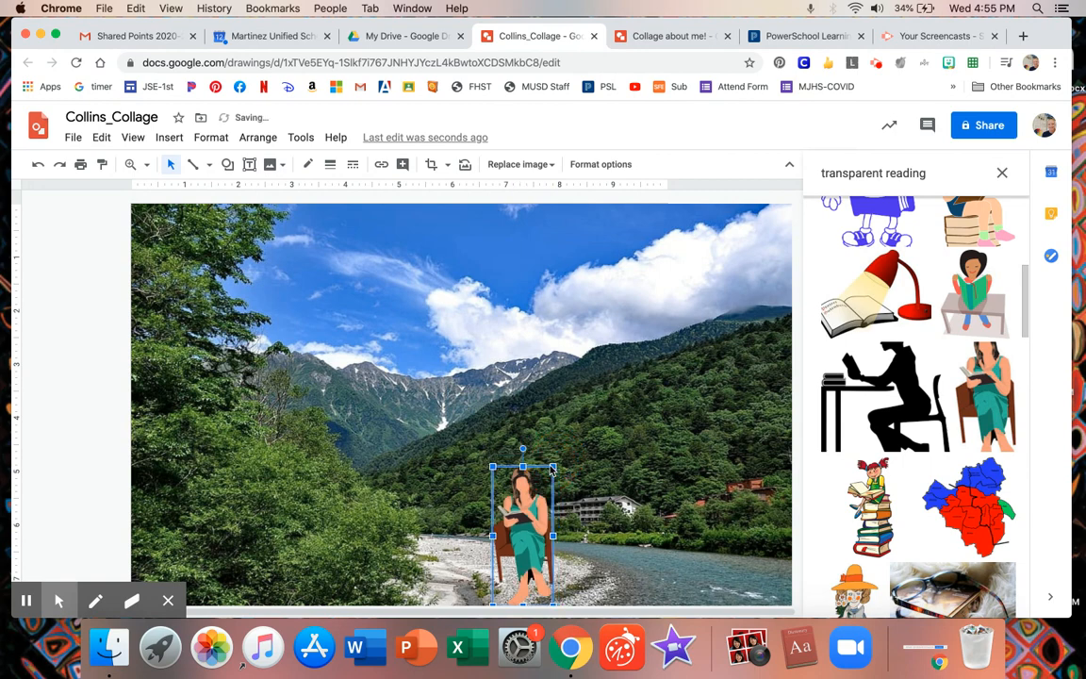
click(576, 420)
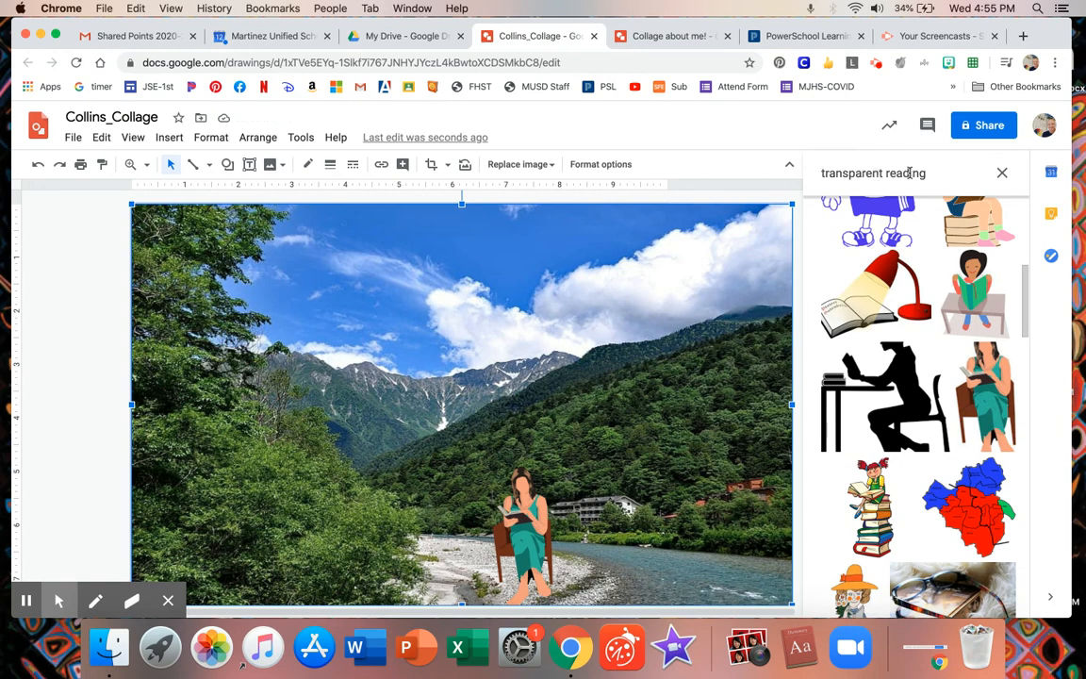
Search for "transparent dog" and insert the image of the sitting white husky puppy onto the collage.
drag(928, 173, 887, 175)
text(dog)
key(Return)
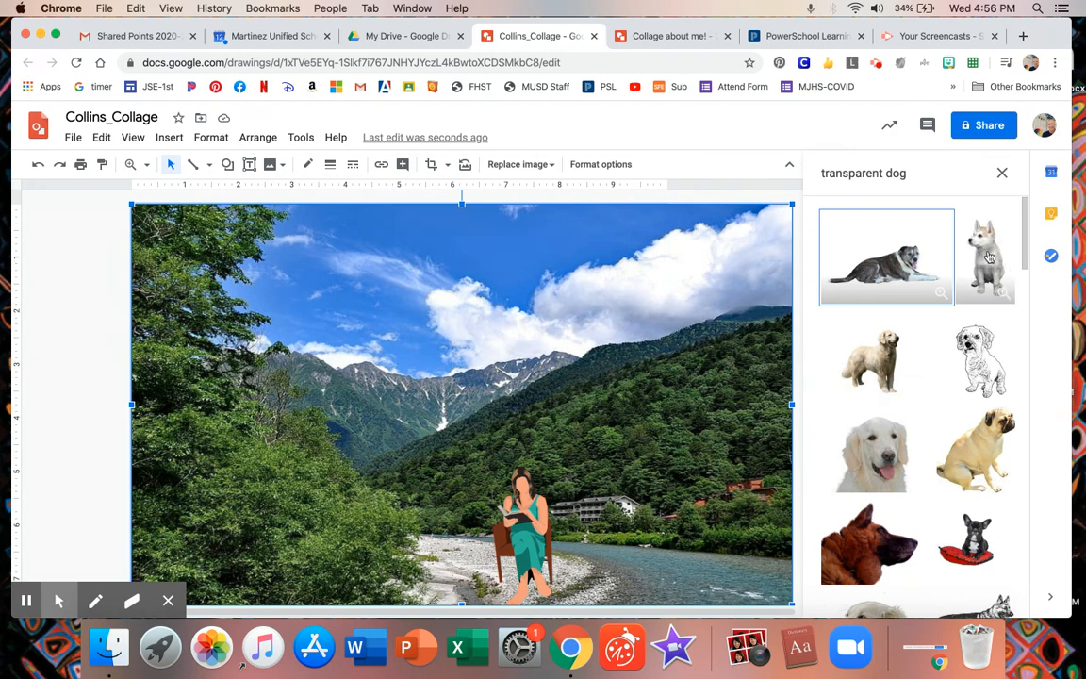
drag(987, 256, 433, 408)
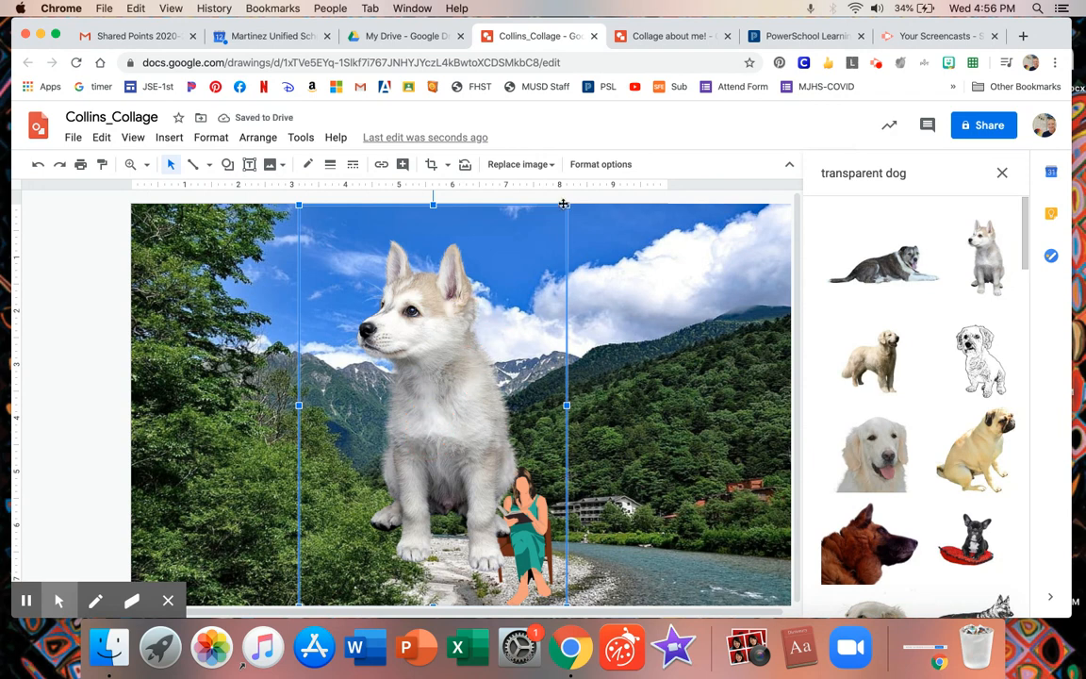
Shrink the husky puppy proportionally to about a quarter of its size and place it on the gravel bank beside the reading woman.
drag(567, 203, 293, 441)
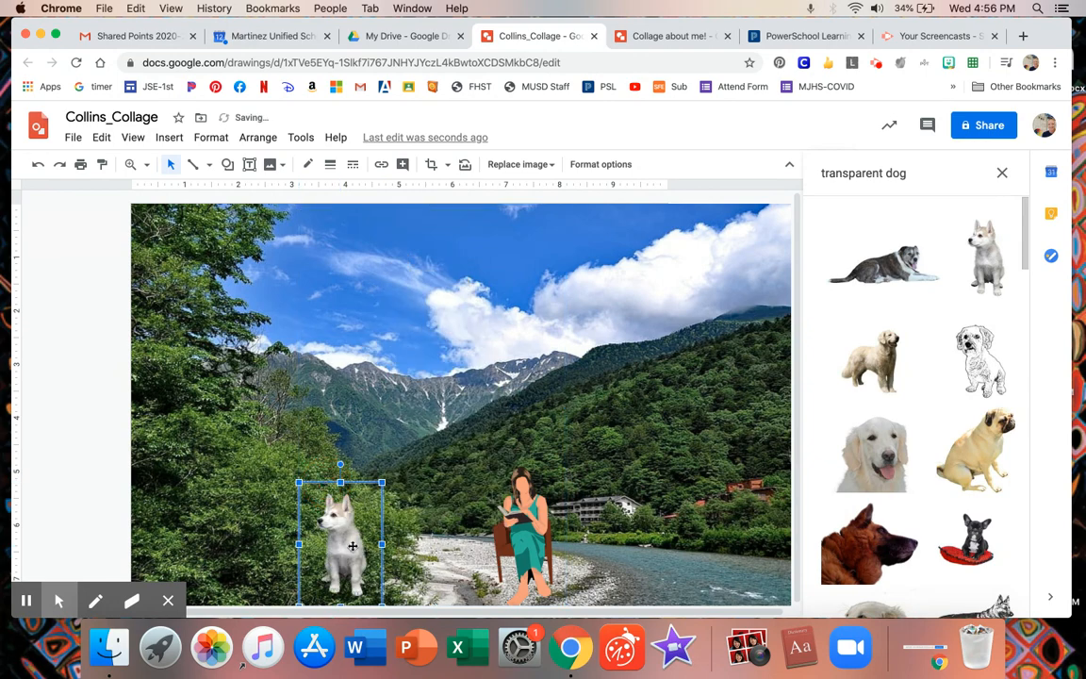
drag(381, 483, 368, 501)
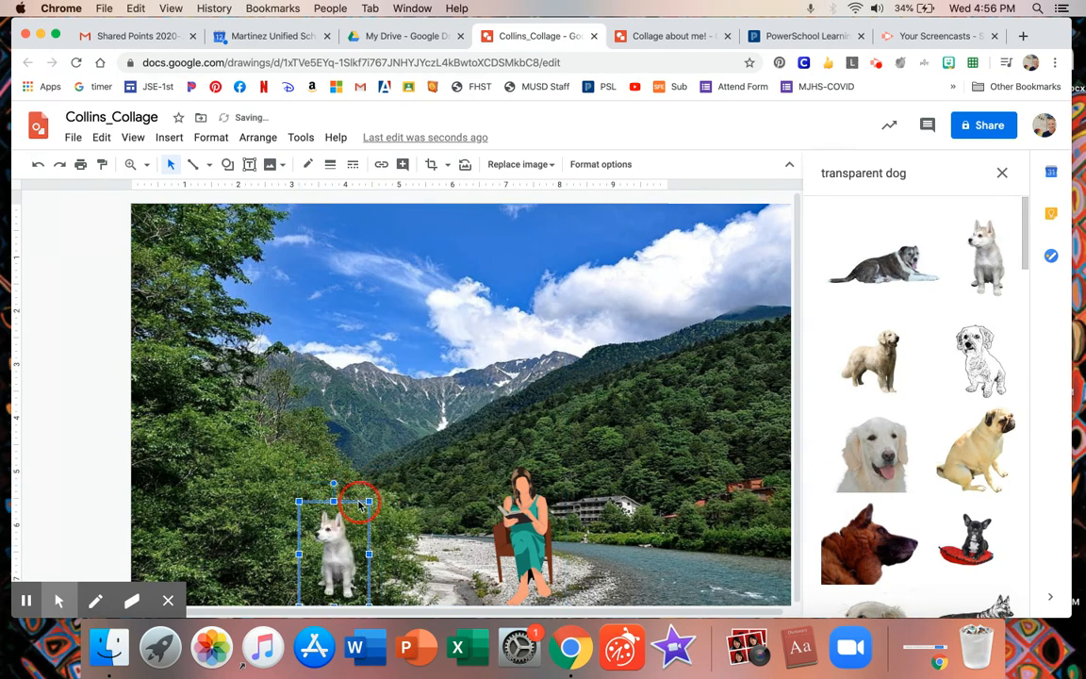
drag(333, 554, 451, 529)
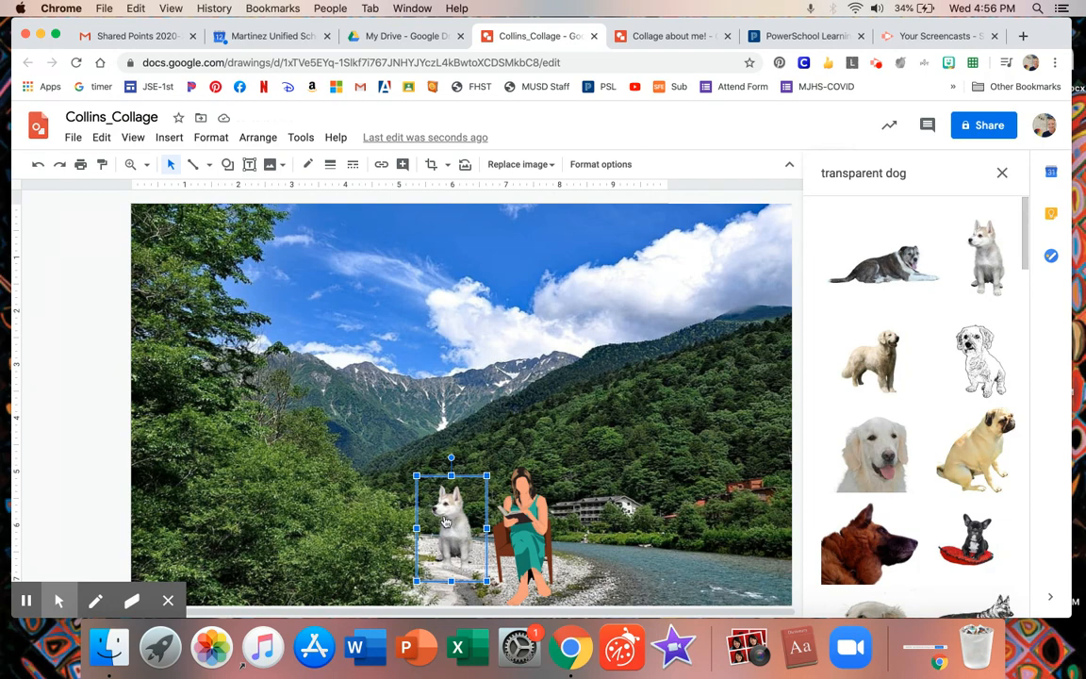
Flip the husky puppy horizontally so it faces the reading woman.
right_click(445, 519)
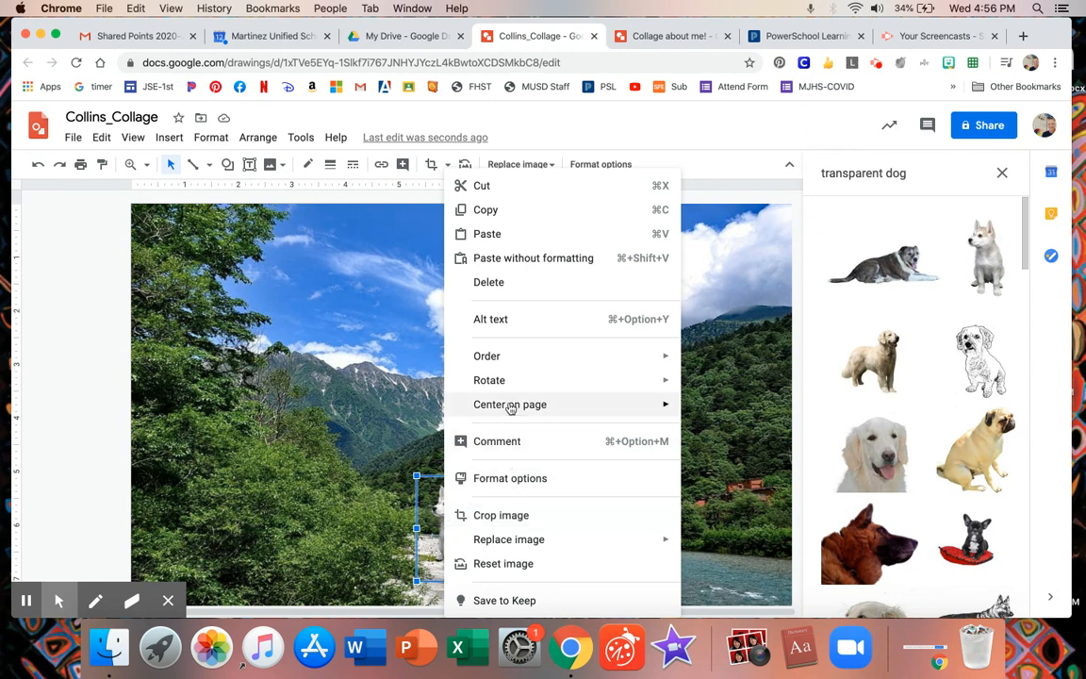
mouse_move(502, 381)
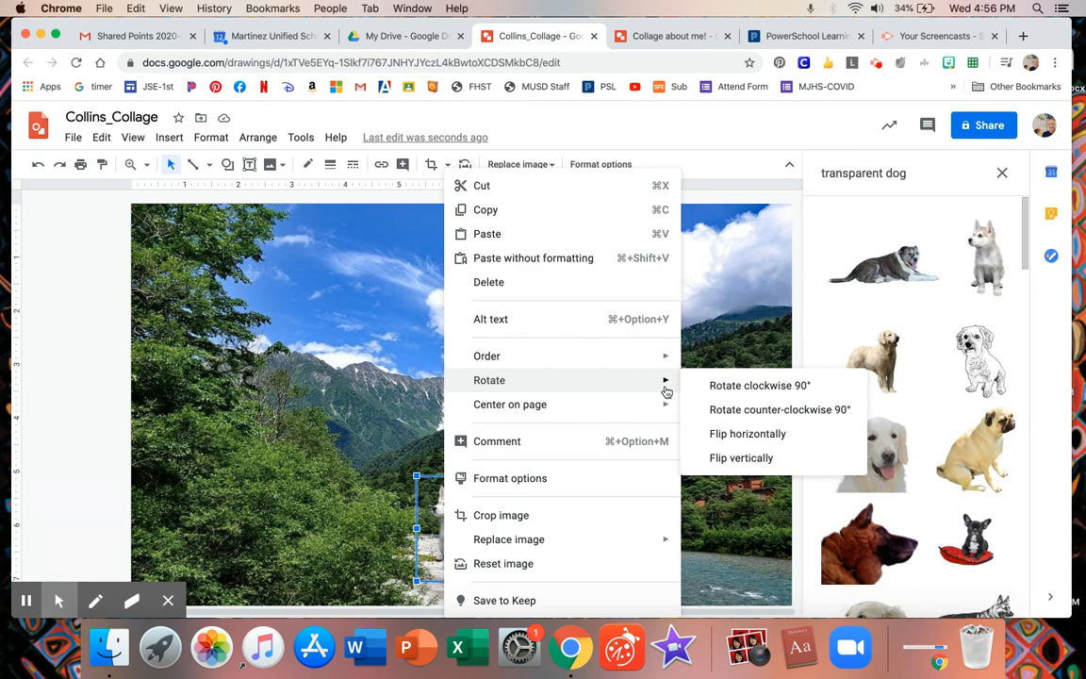
click(736, 434)
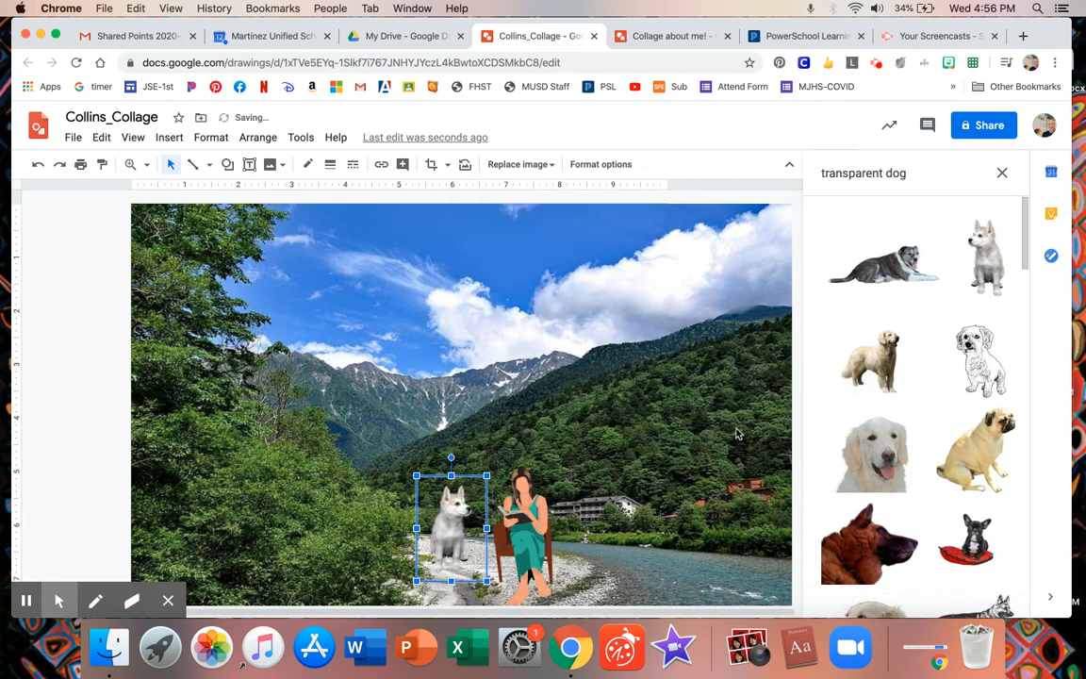
Move the husky puppy closer to the woman's chair and lower on the gravel, and shrink it slightly.
click(471, 529)
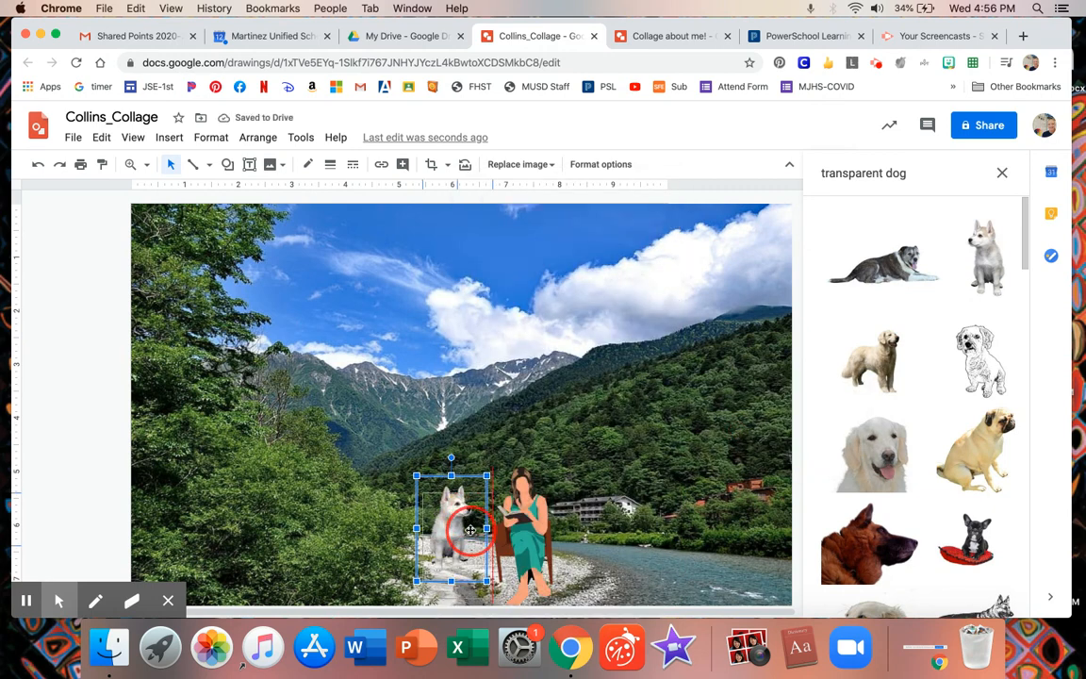
mouse_move(470, 530)
mouse_down()
mouse_move(476, 546)
mouse_move(484, 525)
mouse_up()
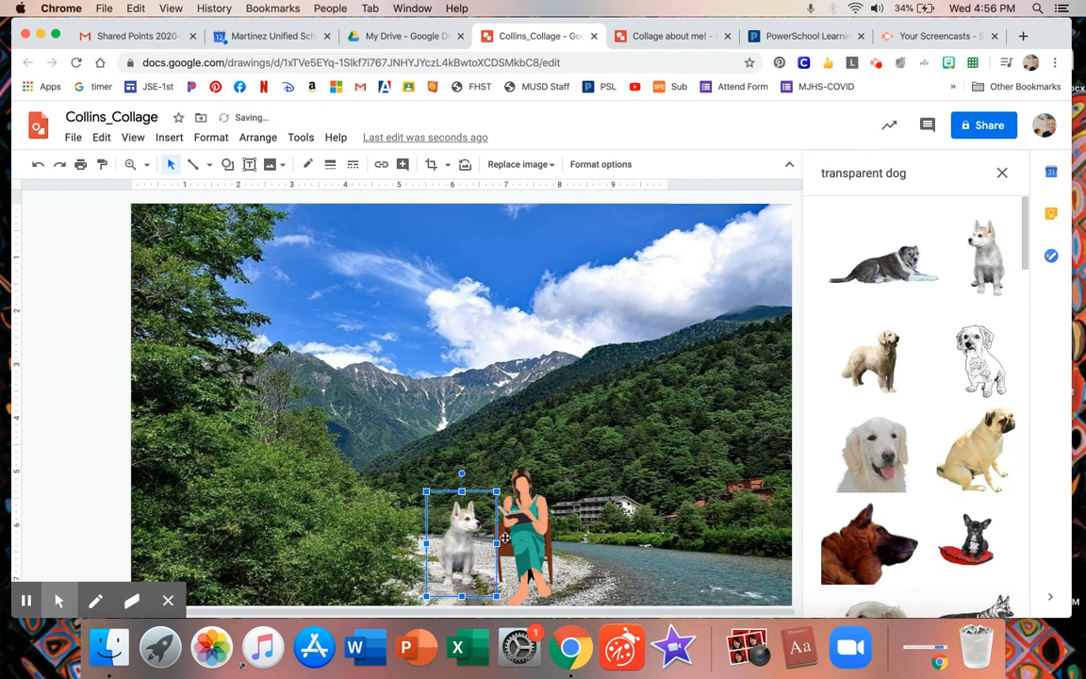
click(481, 512)
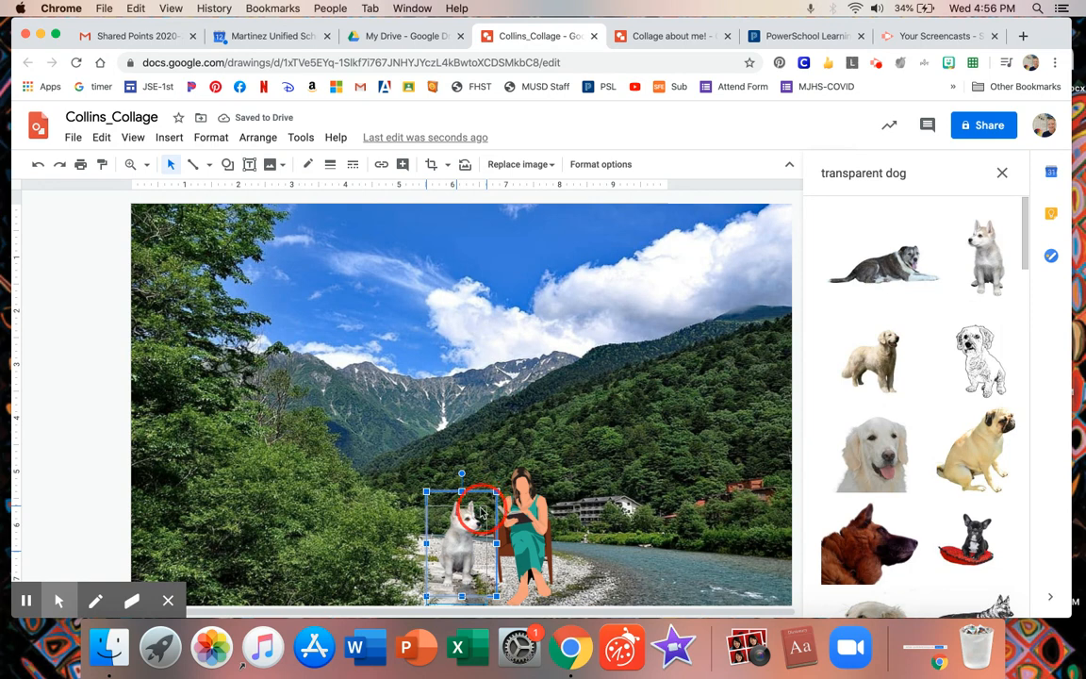
drag(481, 512, 481, 512)
drag(462, 554, 469, 556)
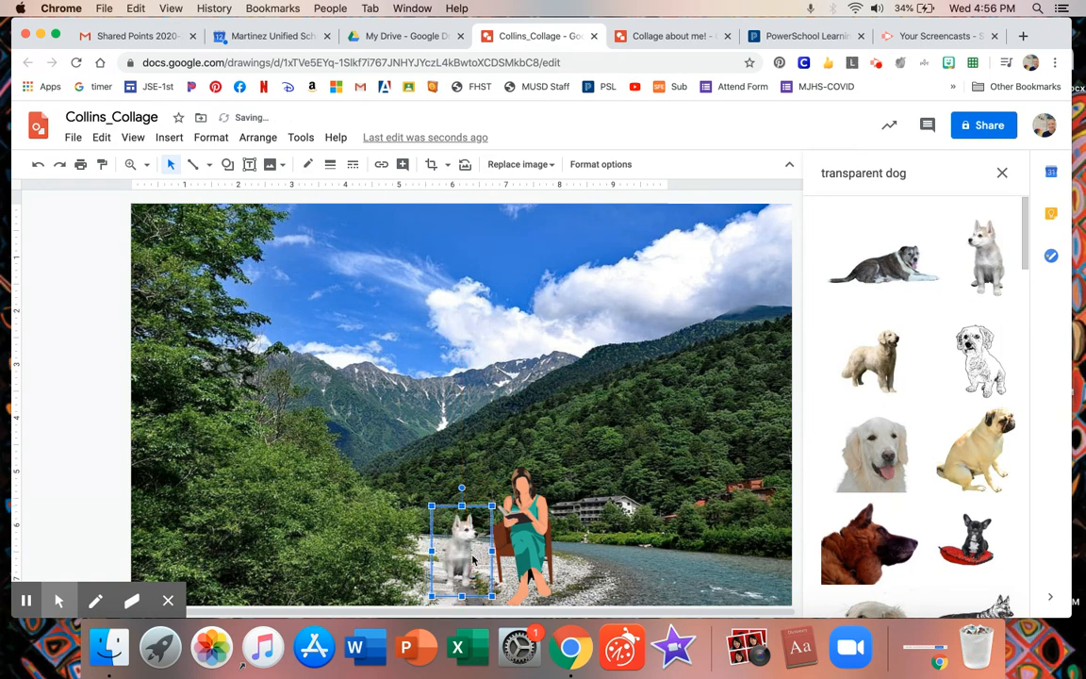
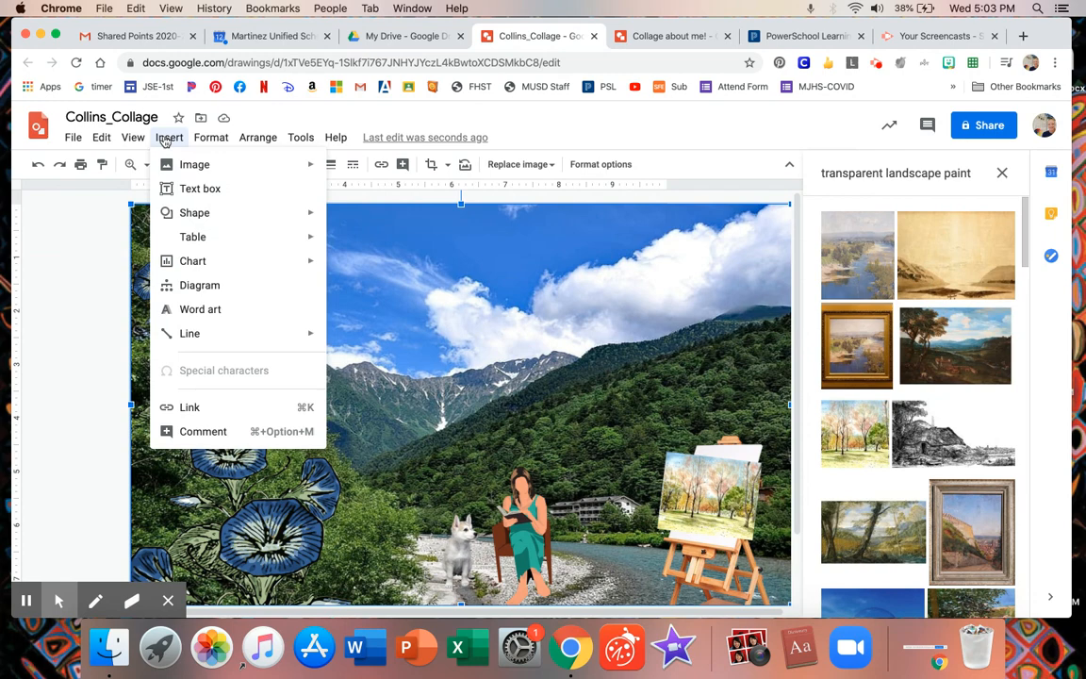
Try a plain text box with the teacher's name in the sky, and delete it.
click(210, 192)
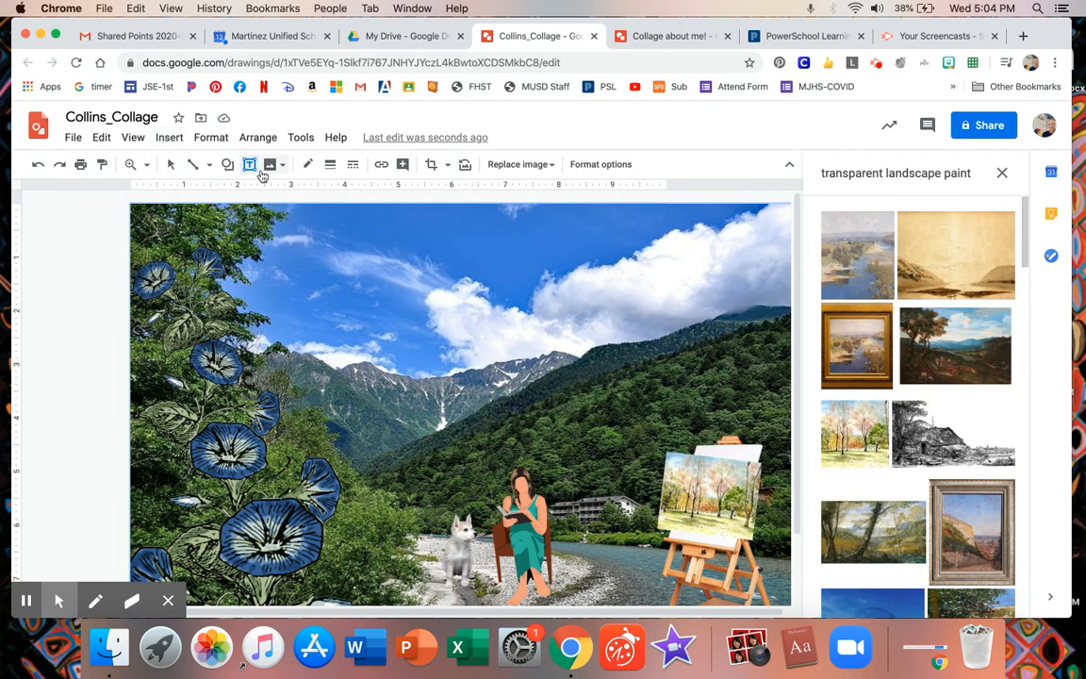
drag(315, 242, 538, 306)
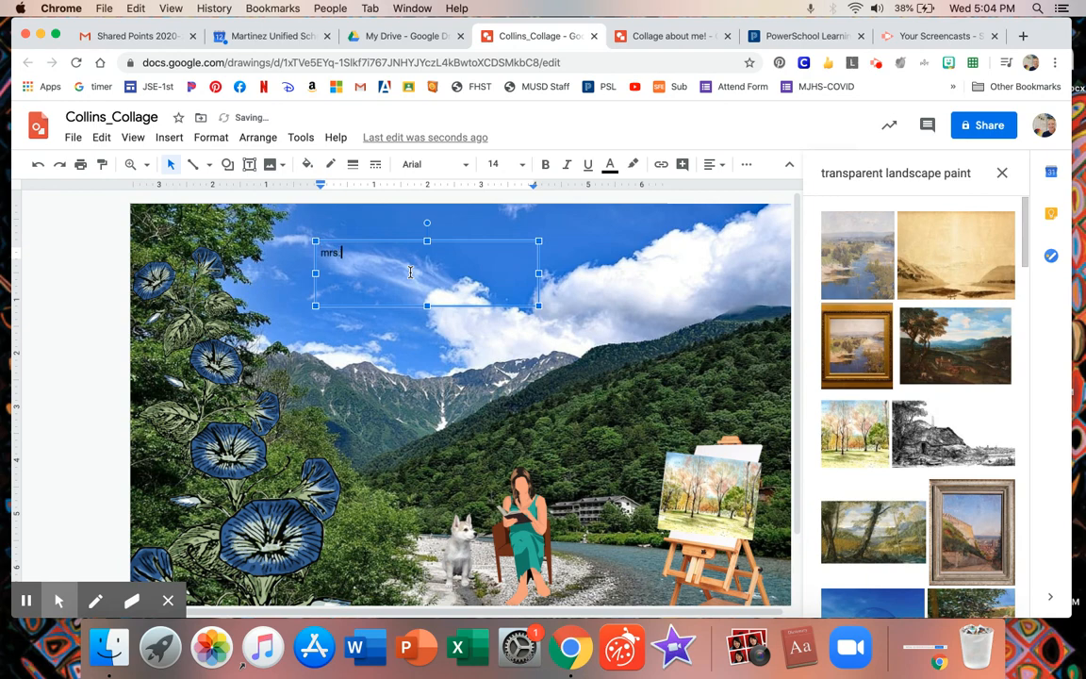
text(Mrs. collins)
key(Return)
key(BackSpace)
click(399, 239)
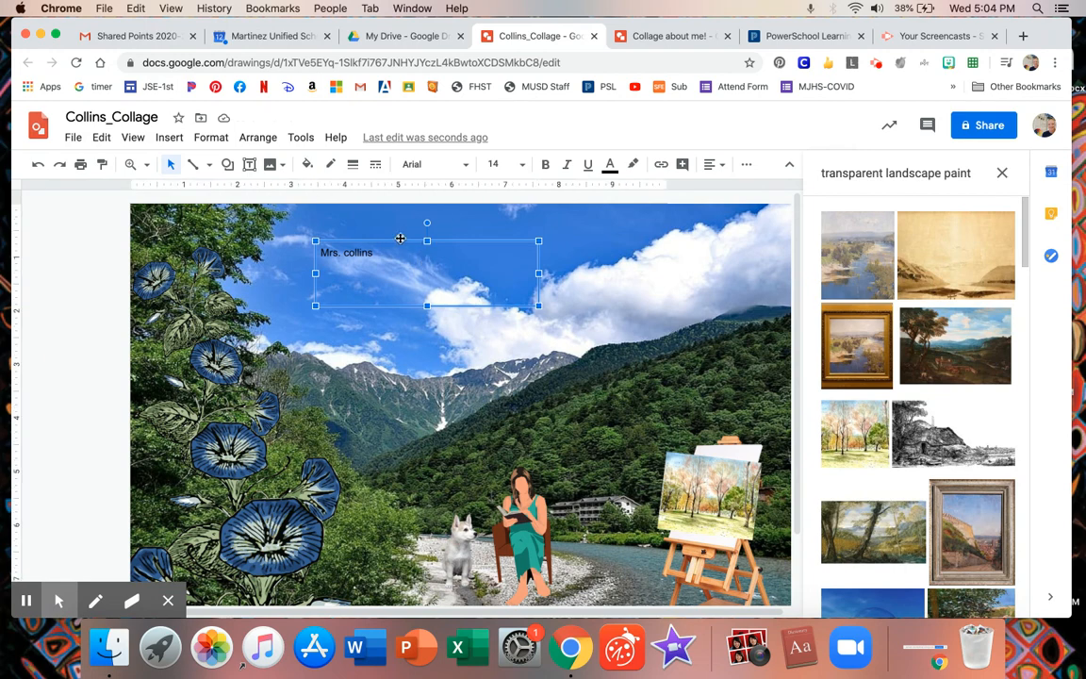
key(Delete)
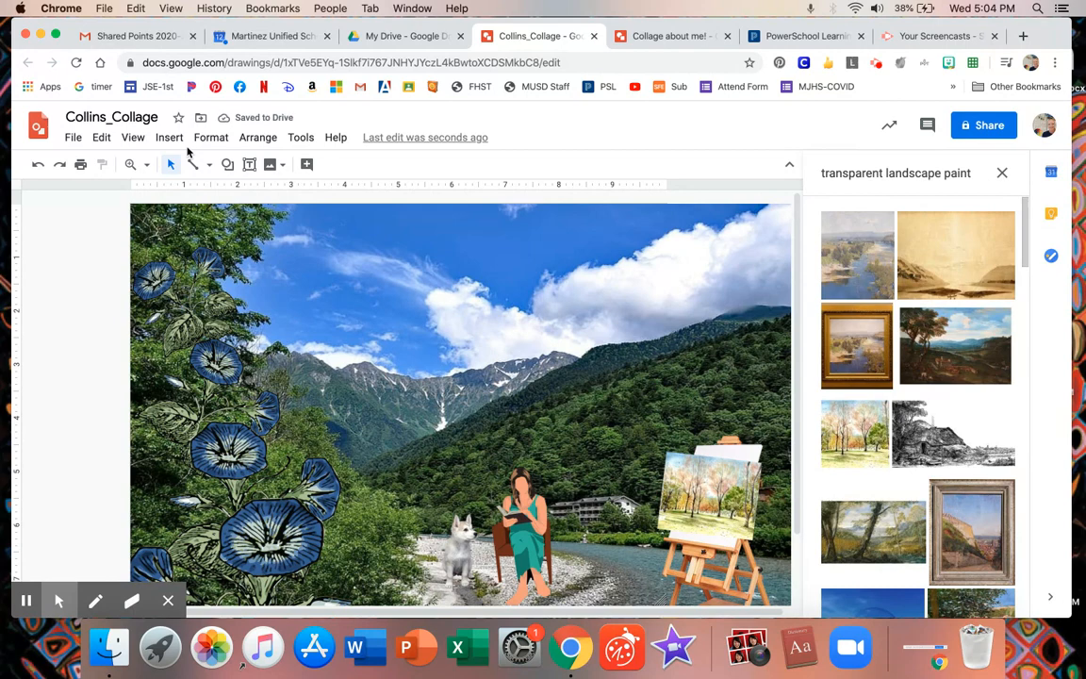
Insert word art with the teacher's name and stretch it wider across the picture.
click(169, 137)
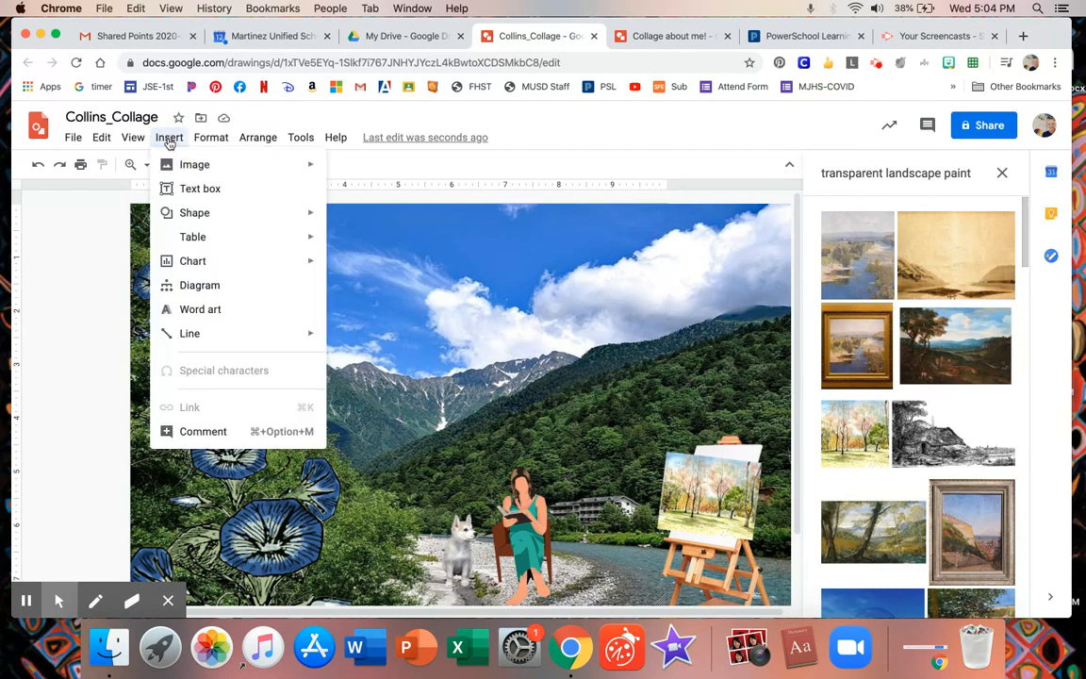
click(199, 309)
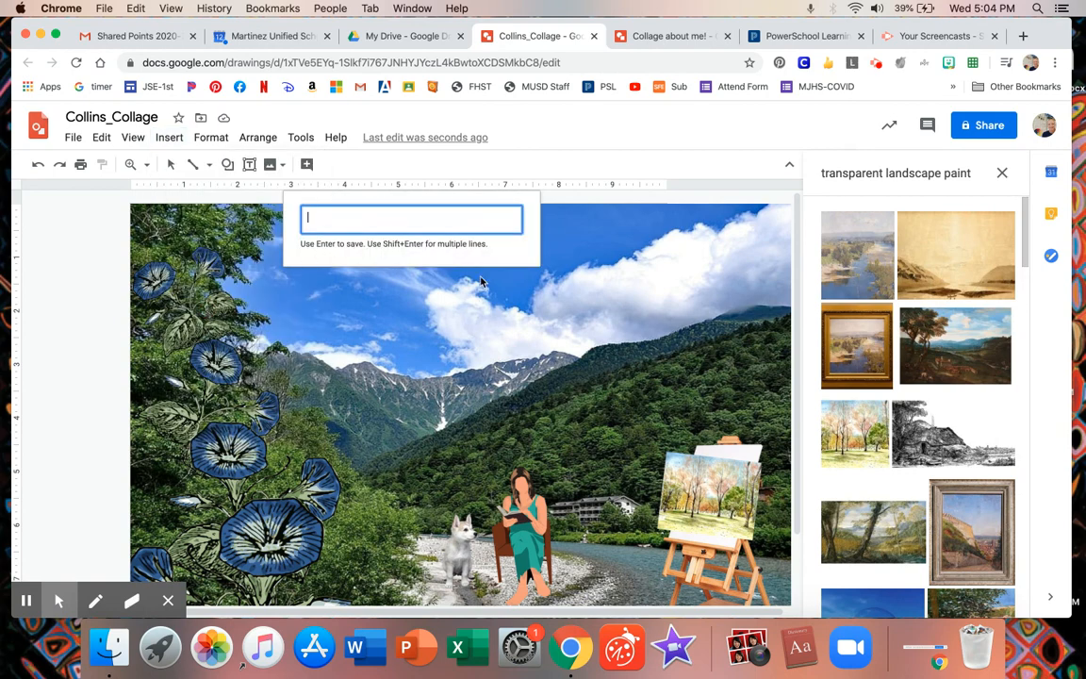
text(Mrs. Collins)
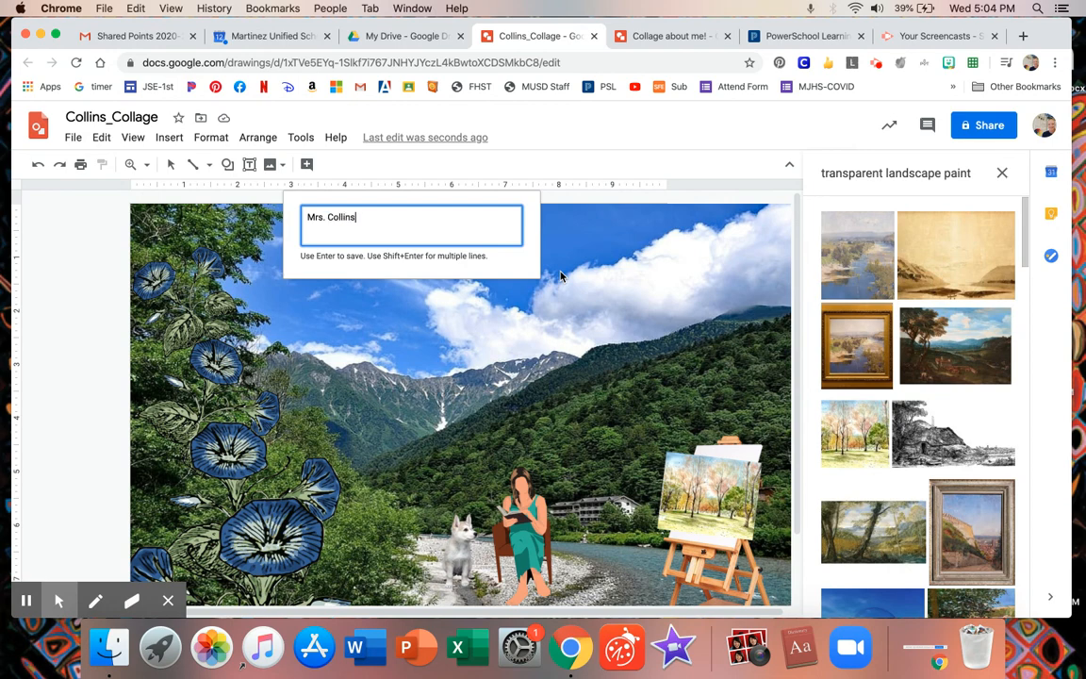
key(Return)
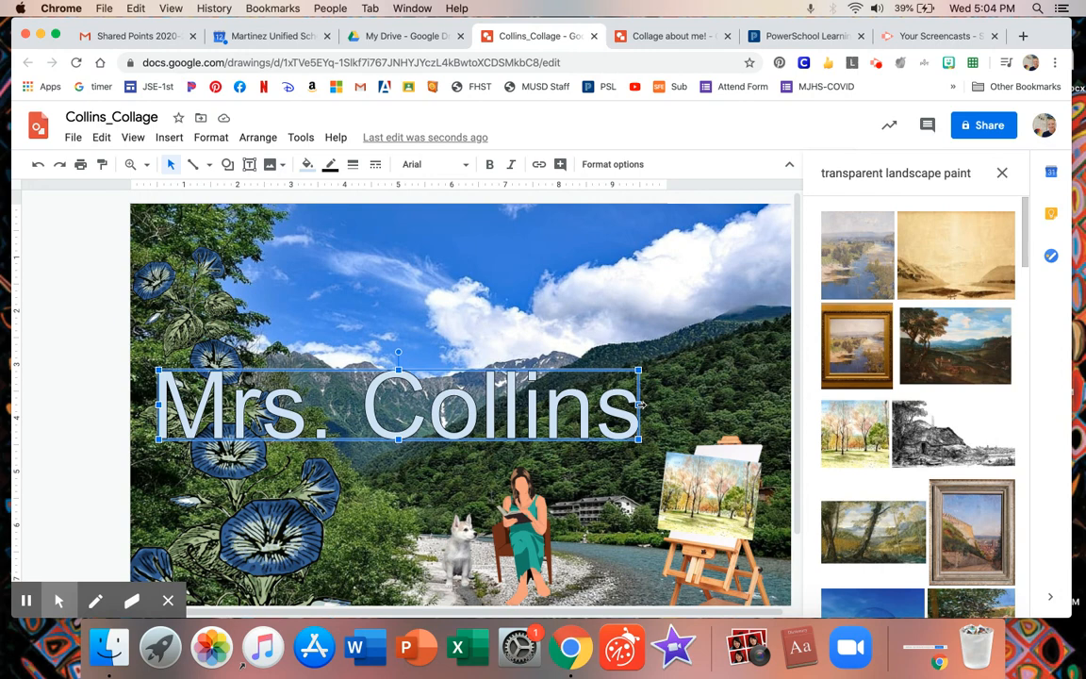
drag(639, 404, 757, 404)
Try stretching the word art vertically in both directions, and undo both height changes.
drag(456, 368, 456, 214)
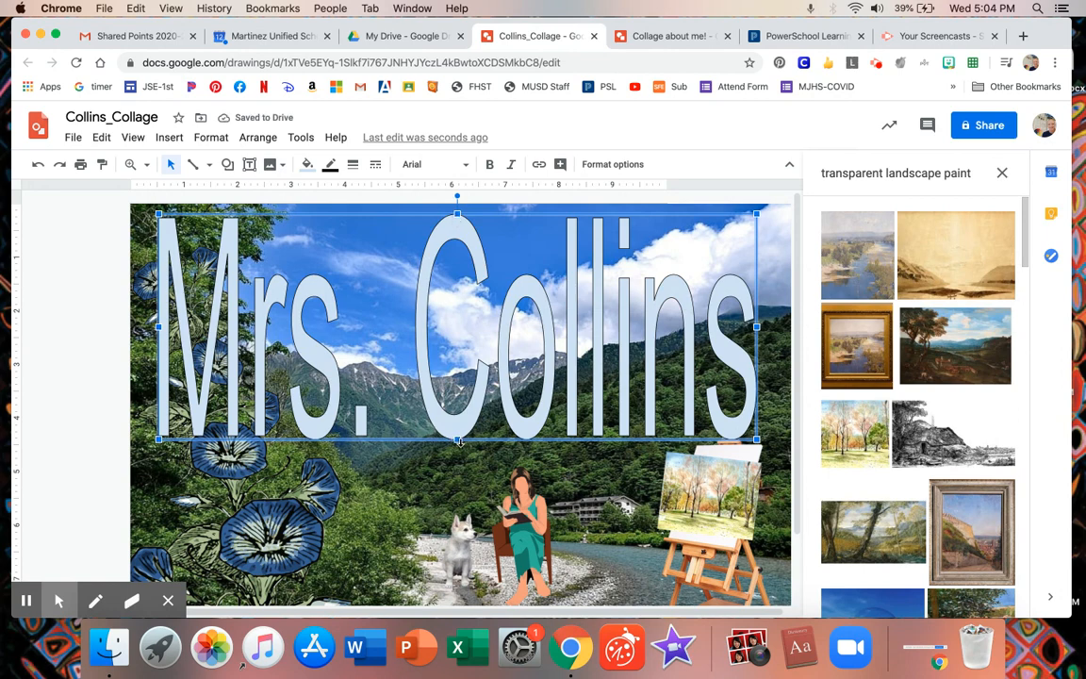
drag(457, 440, 464, 526)
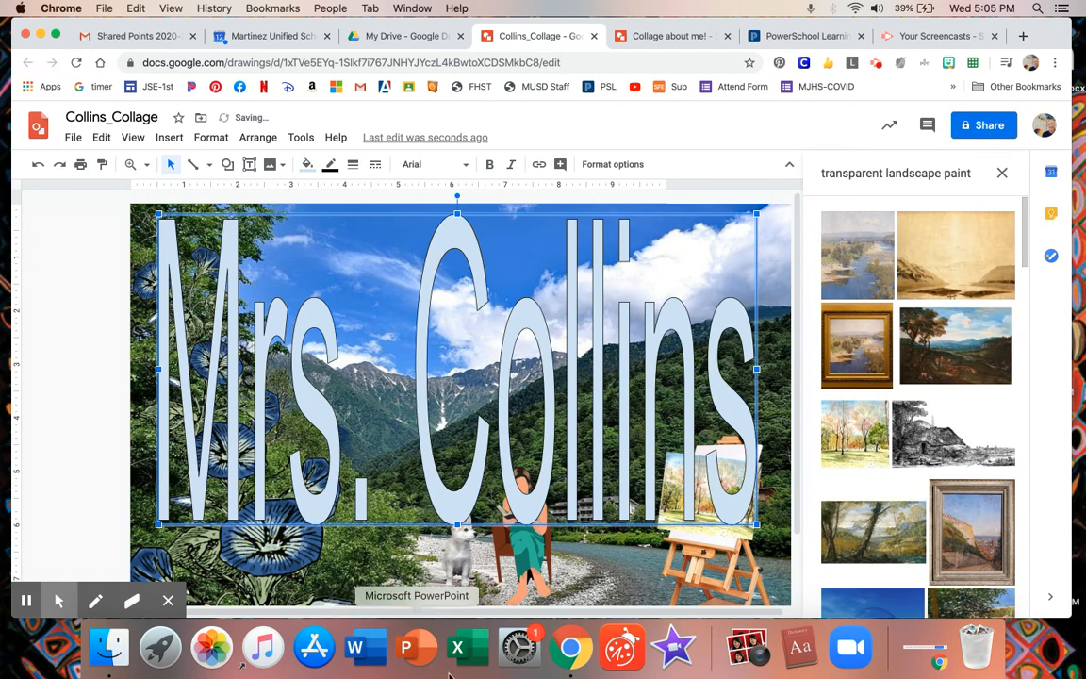
click(36, 166)
click(36, 166)
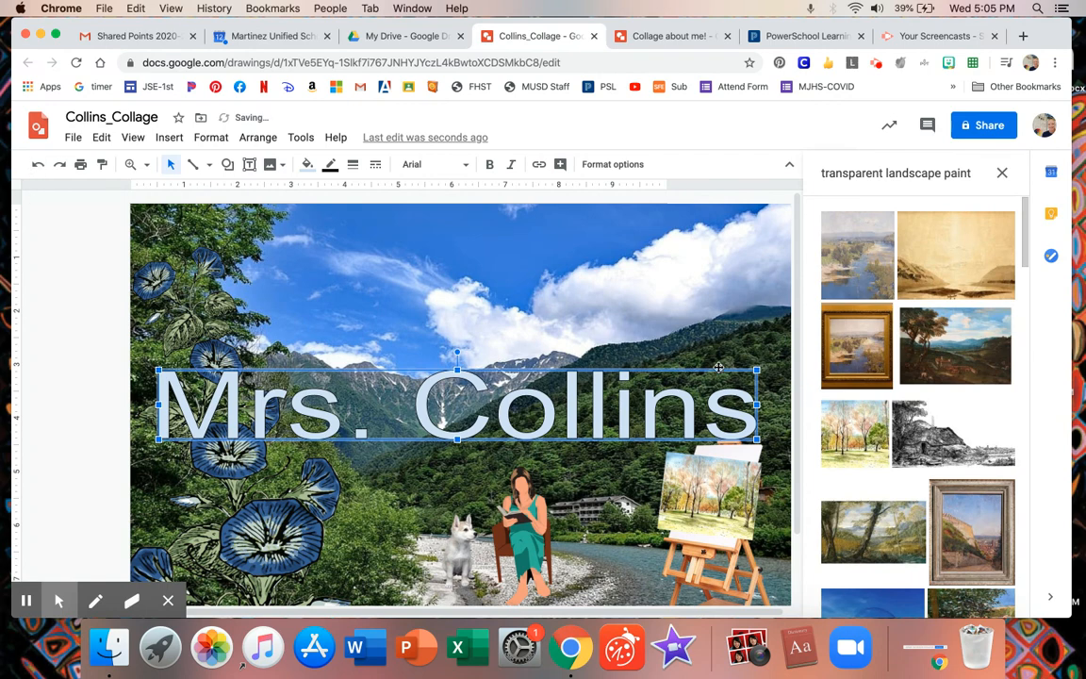
Set the word art's font to Pacifico and make its outline transparent.
click(442, 166)
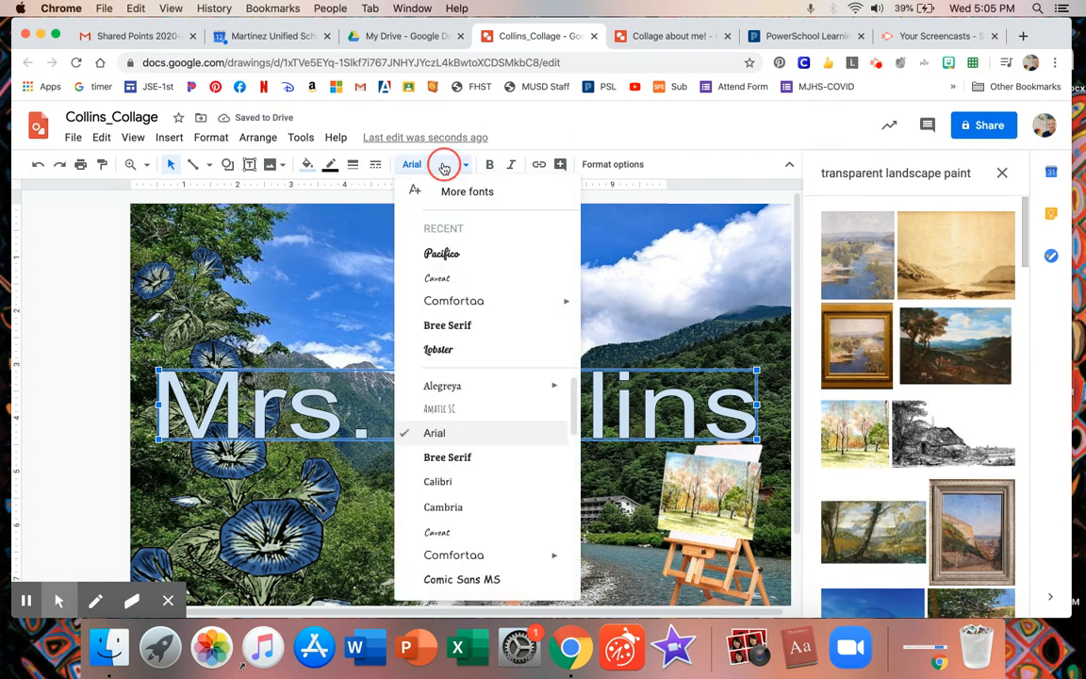
click(443, 253)
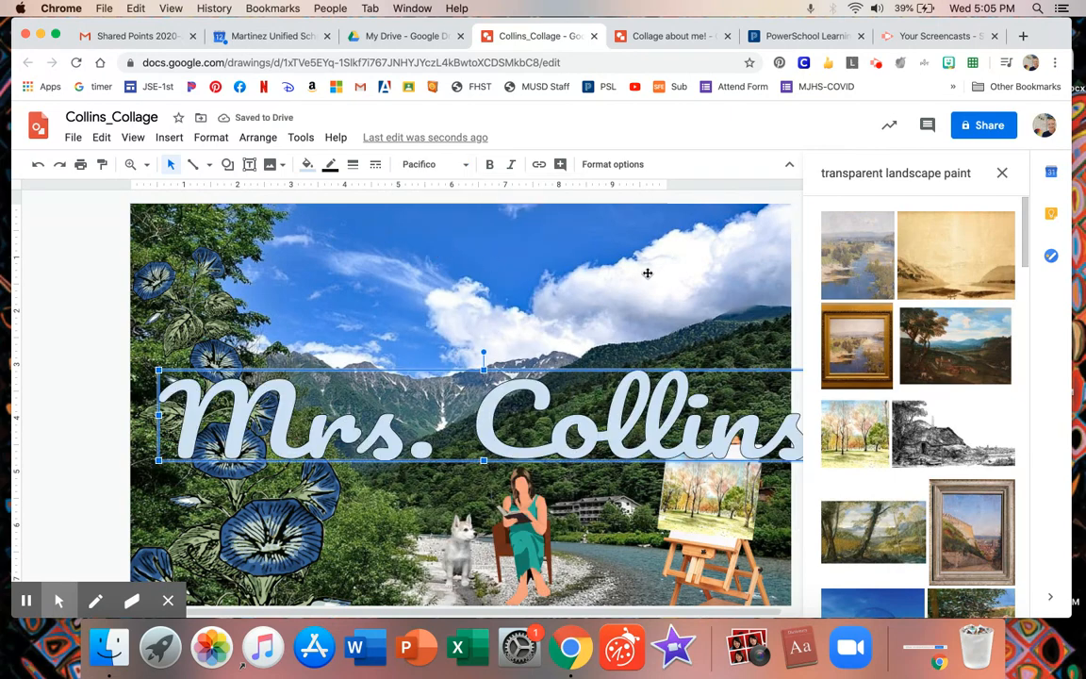
click(308, 166)
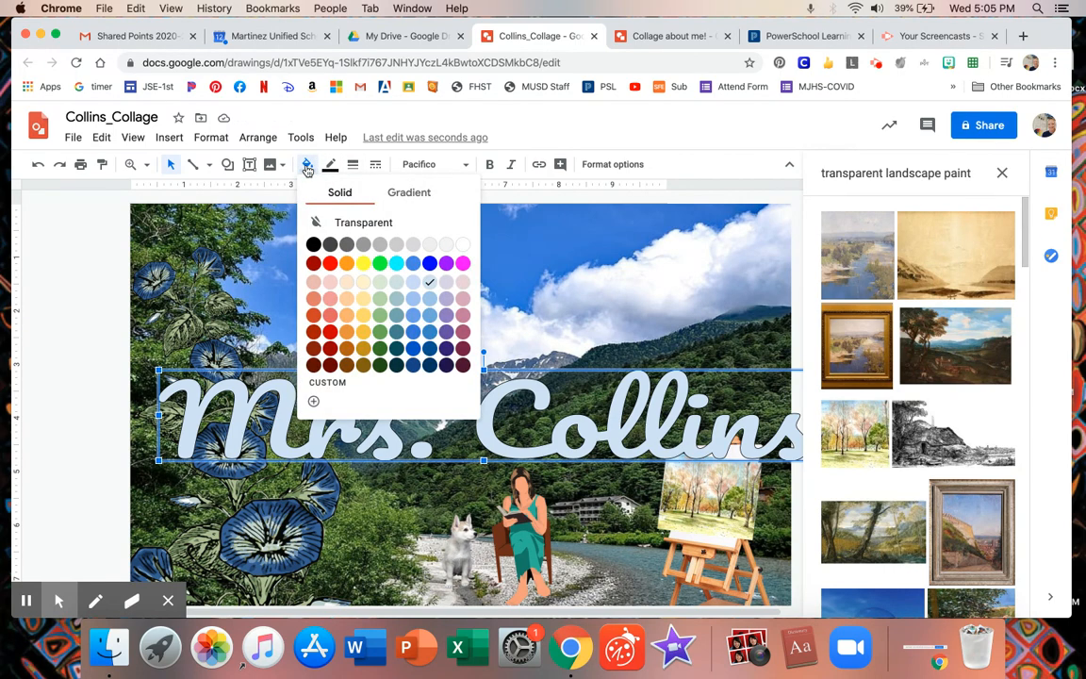
click(308, 167)
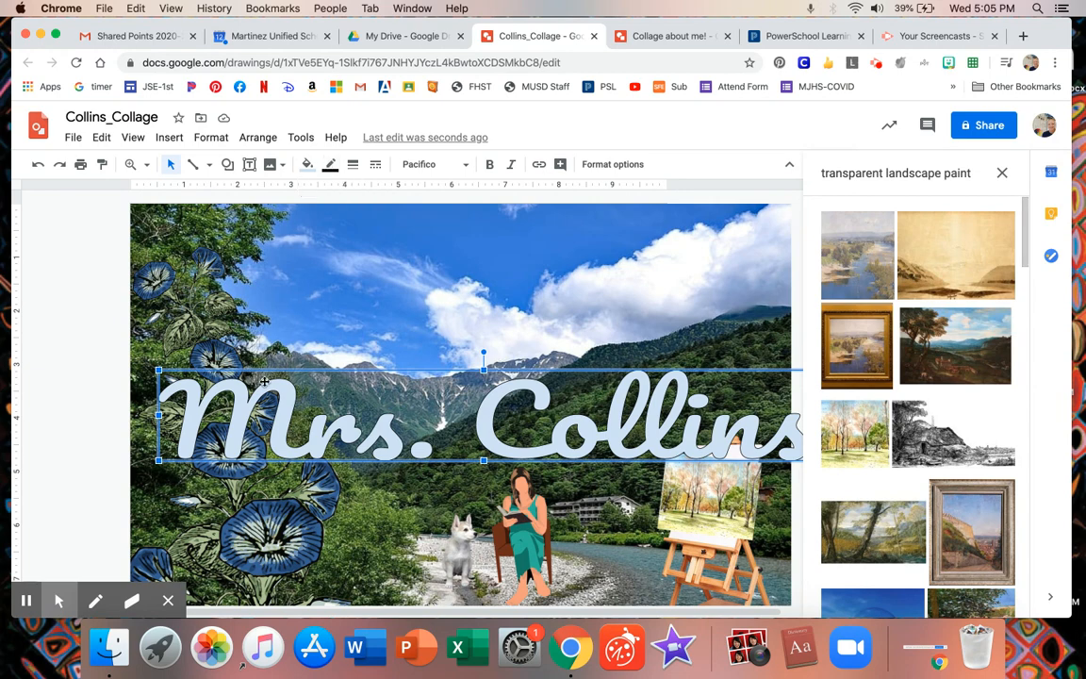
click(330, 166)
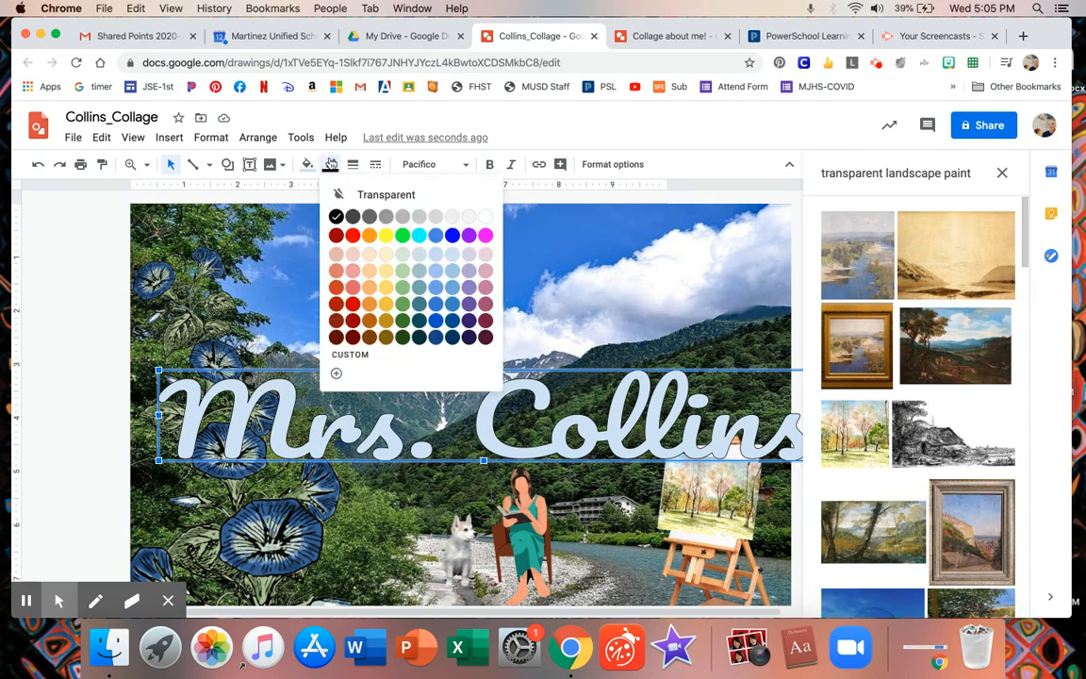
click(384, 195)
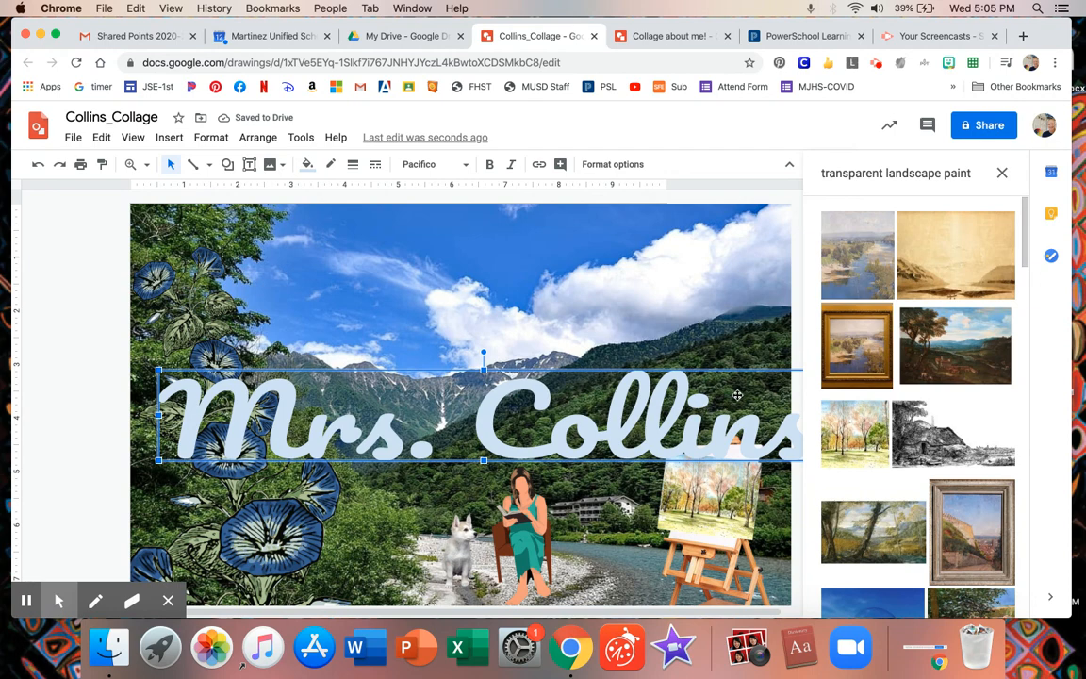
Position the word art in the sky, narrowed to fit within the picture, and italicize it.
drag(660, 356, 706, 235)
drag(780, 305, 640, 318)
click(510, 164)
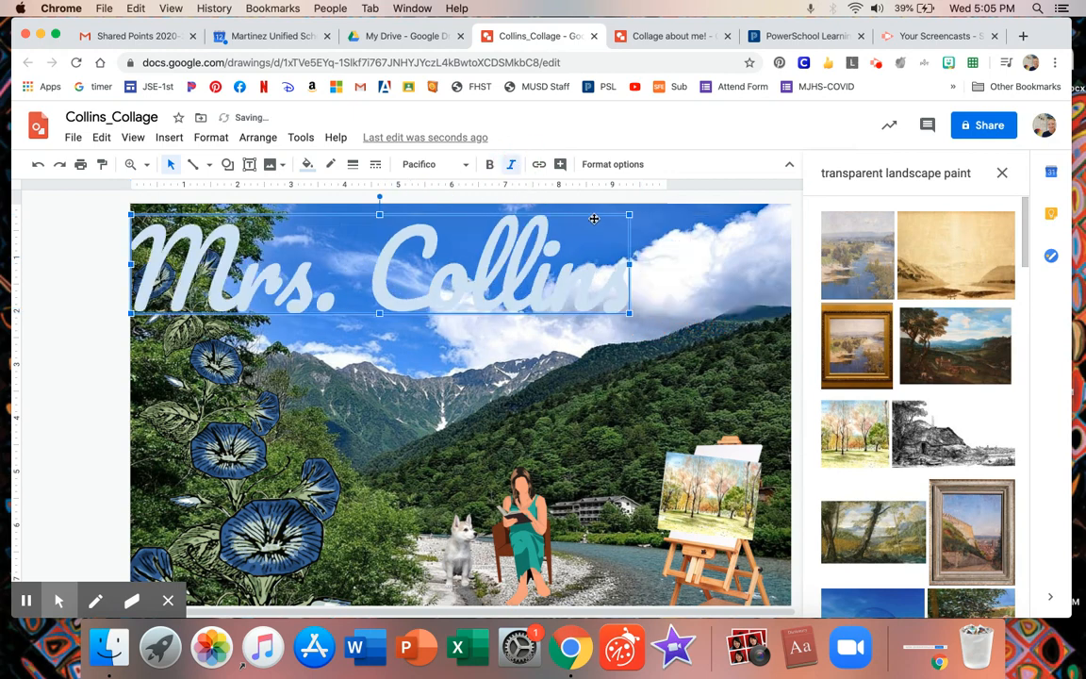
drag(595, 233, 628, 235)
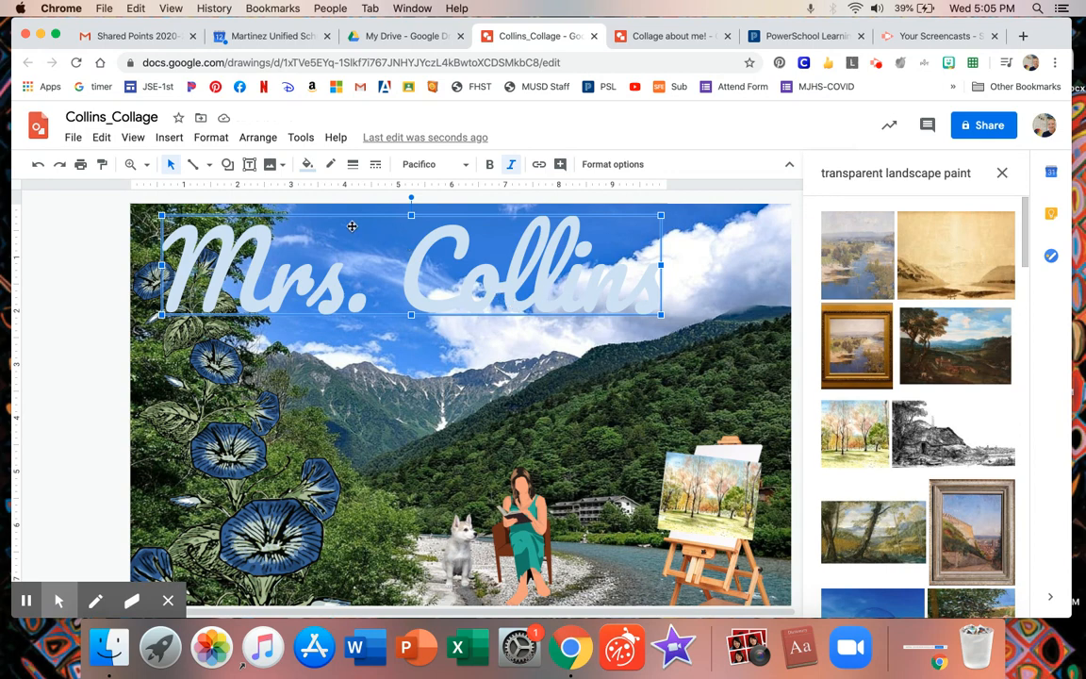
Give the word art a black 3px outline and shrink it slightly within the sky.
click(331, 166)
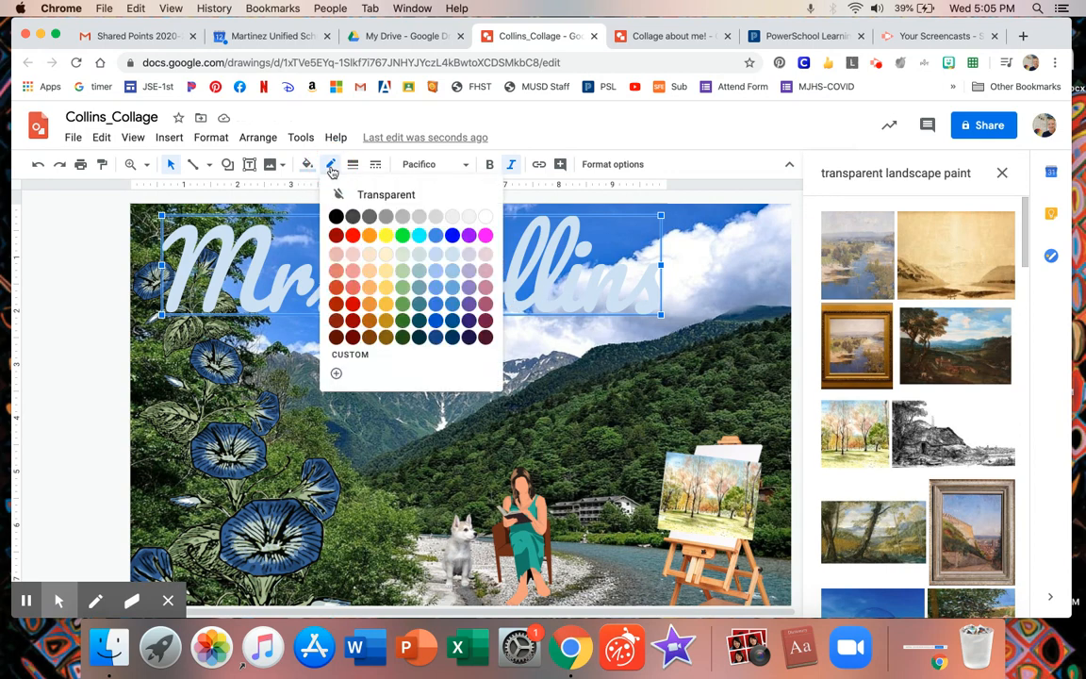
click(336, 217)
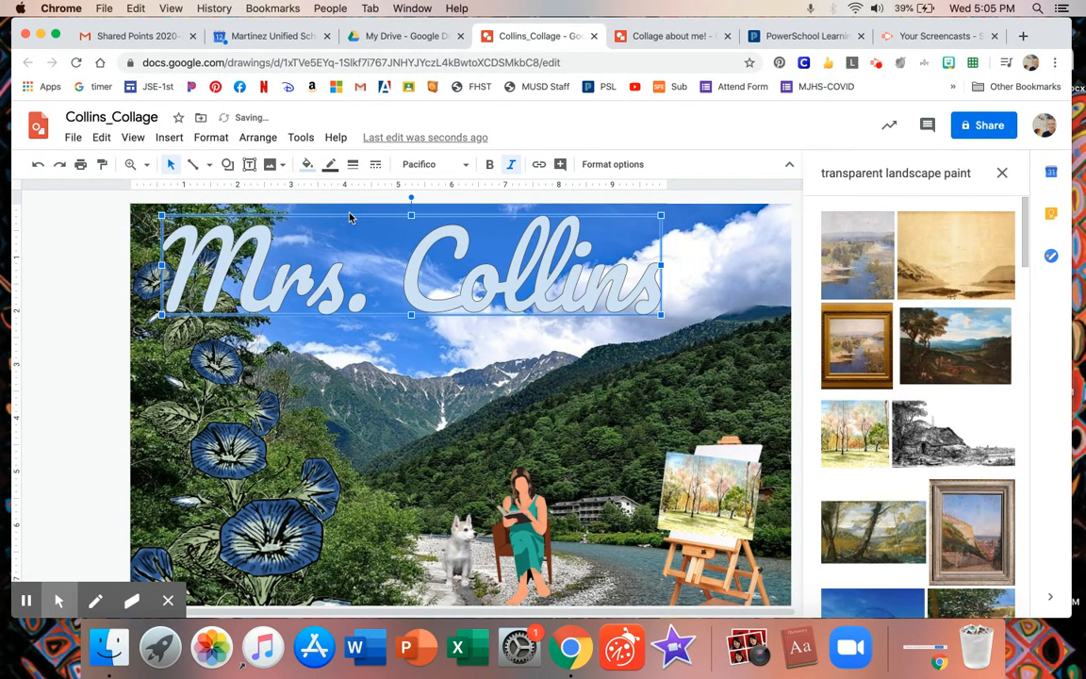
click(351, 166)
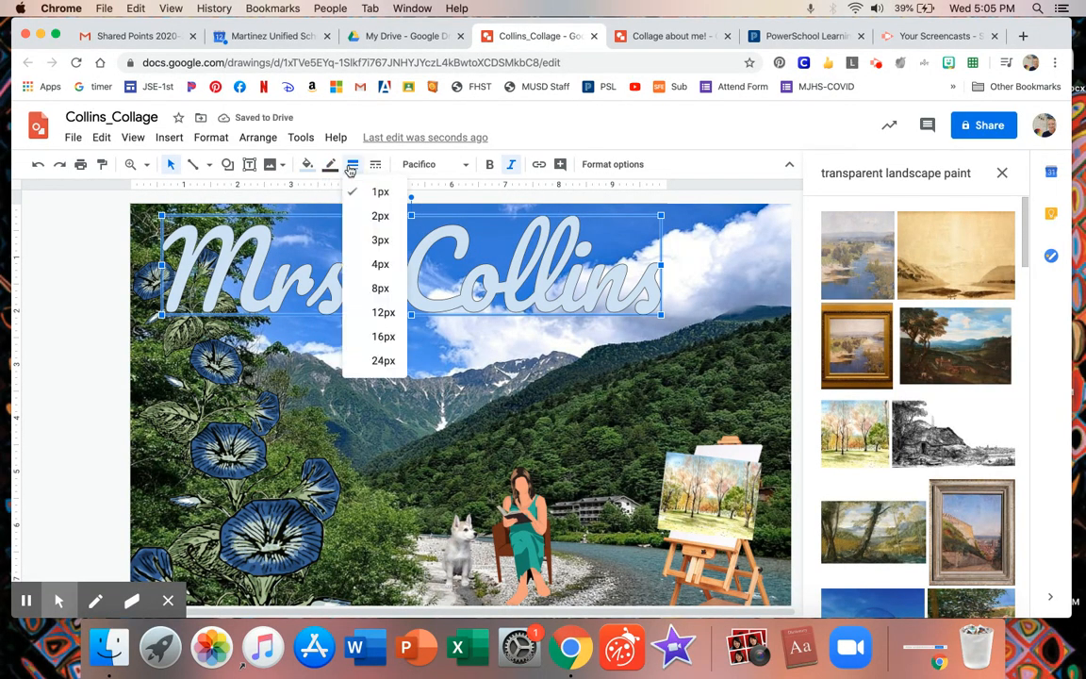
click(382, 244)
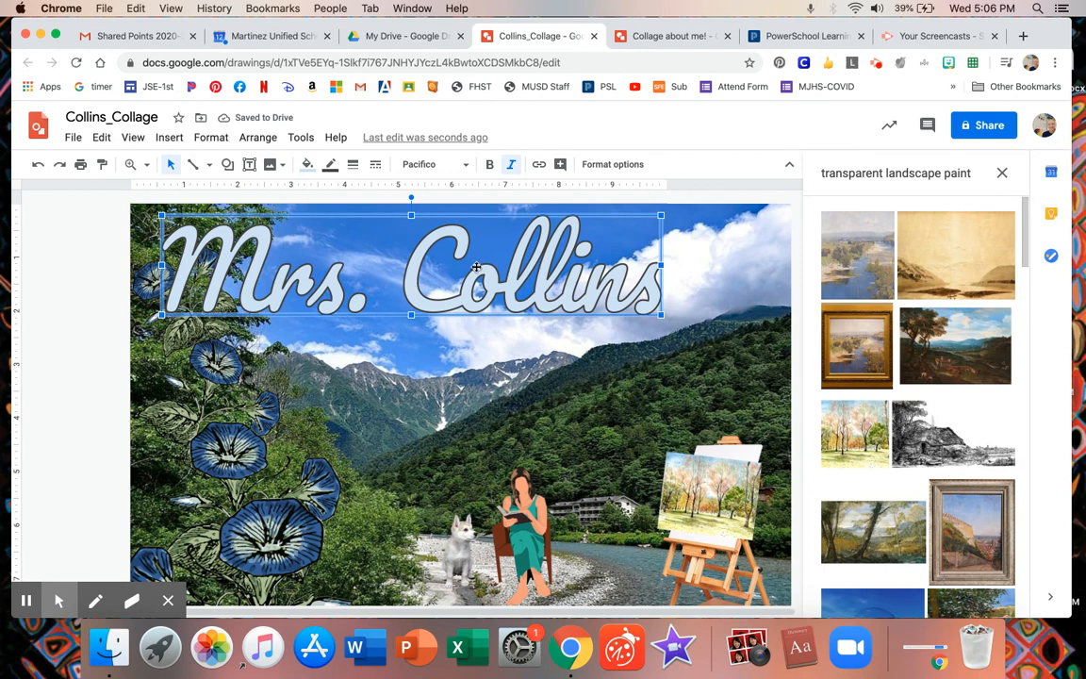
click(659, 317)
drag(659, 316, 568, 298)
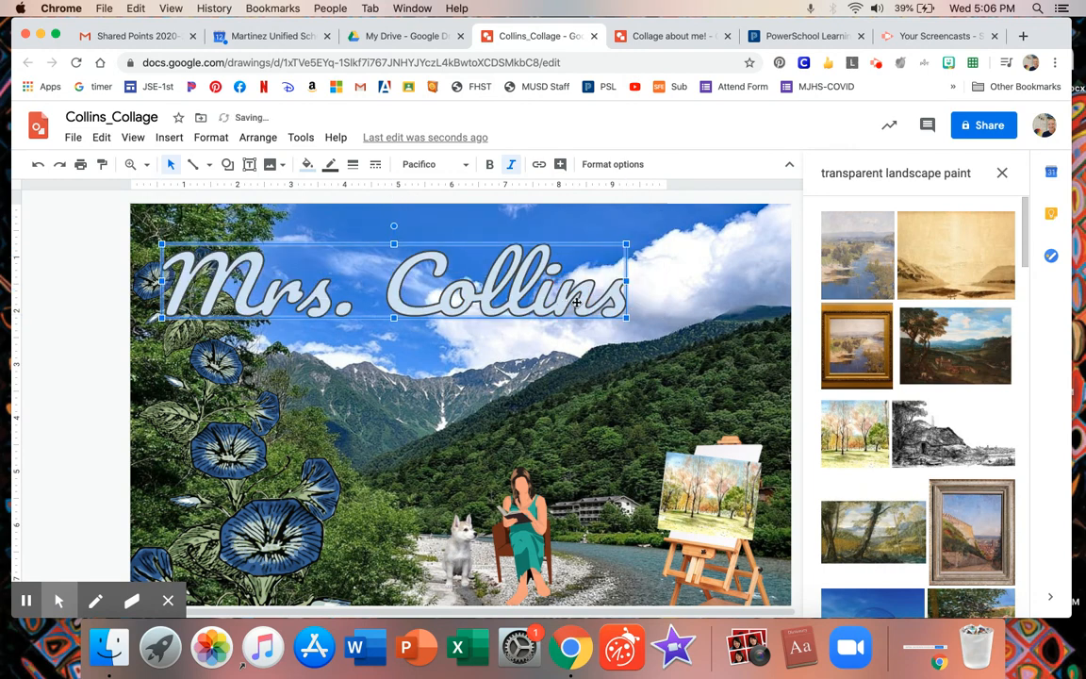
Search web images for "transparent christmas lights" and insert the image with two strands of glowing multicolored bulbs over the word art.
click(974, 173)
drag(970, 172, 866, 173)
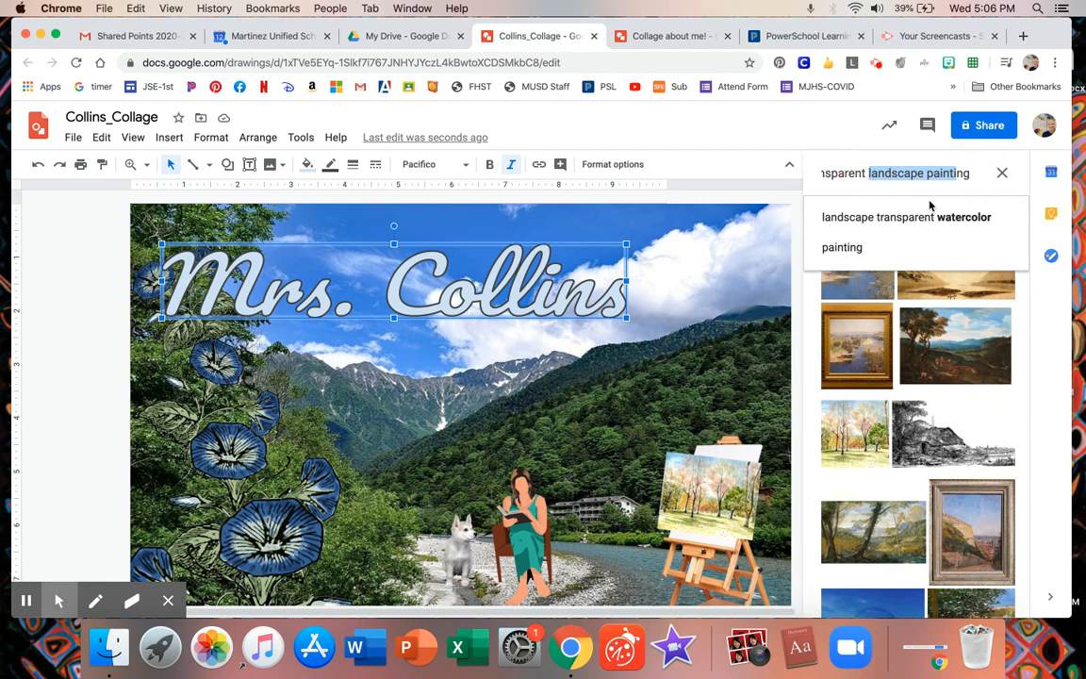
text(christmas)
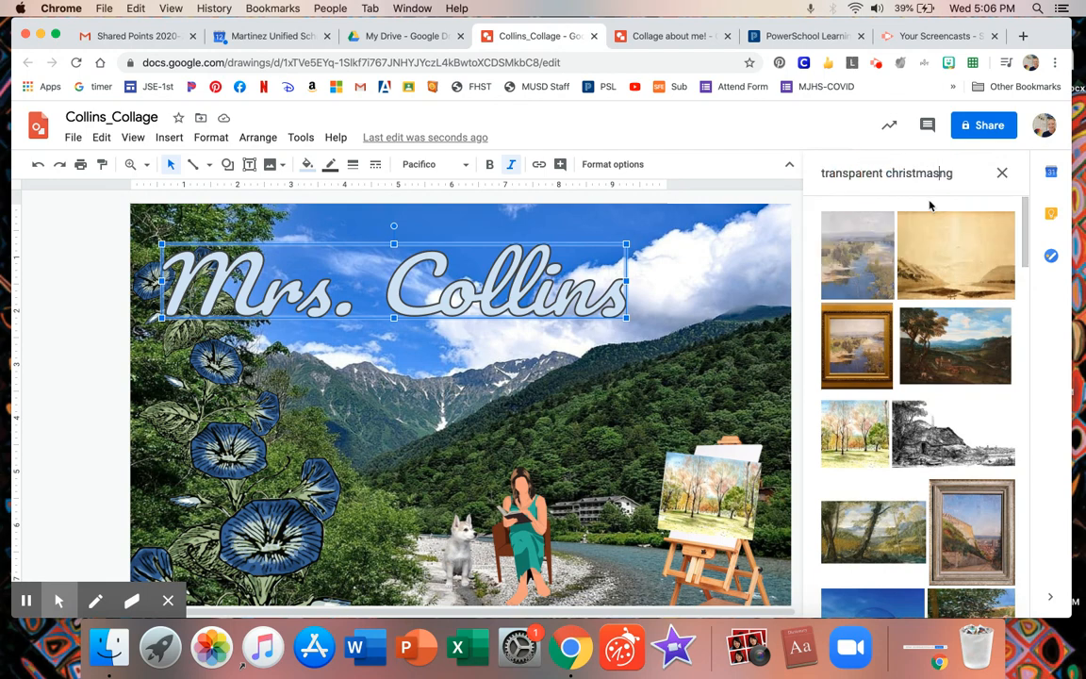
text( light)
key(Delete)
key(Delete)
text(s)
key(Return)
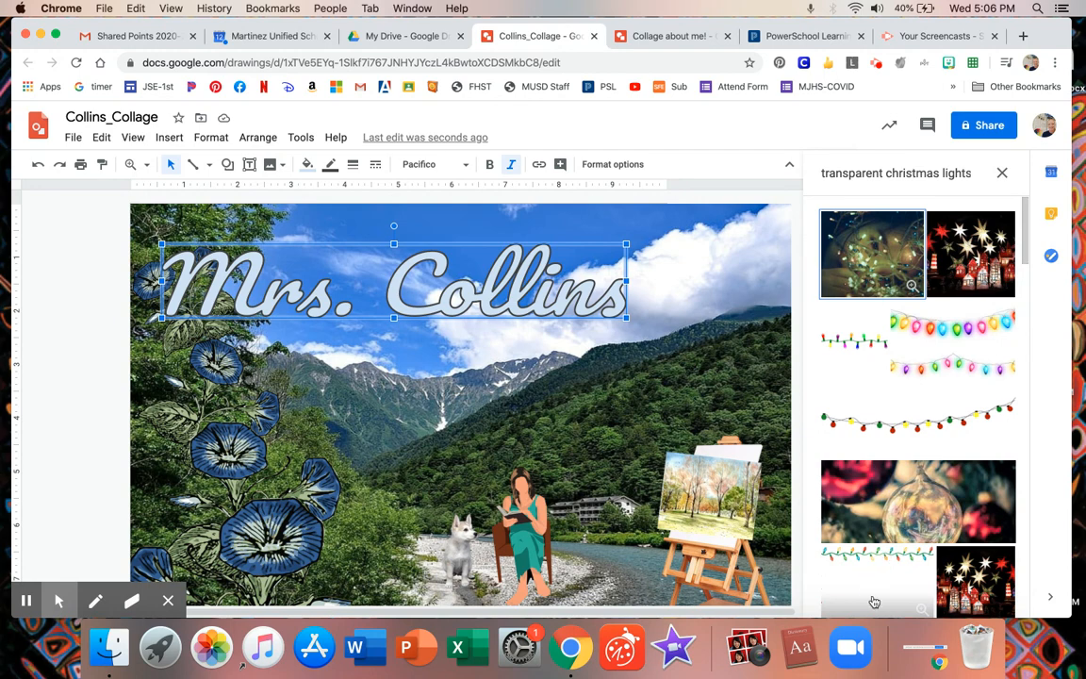
click(945, 337)
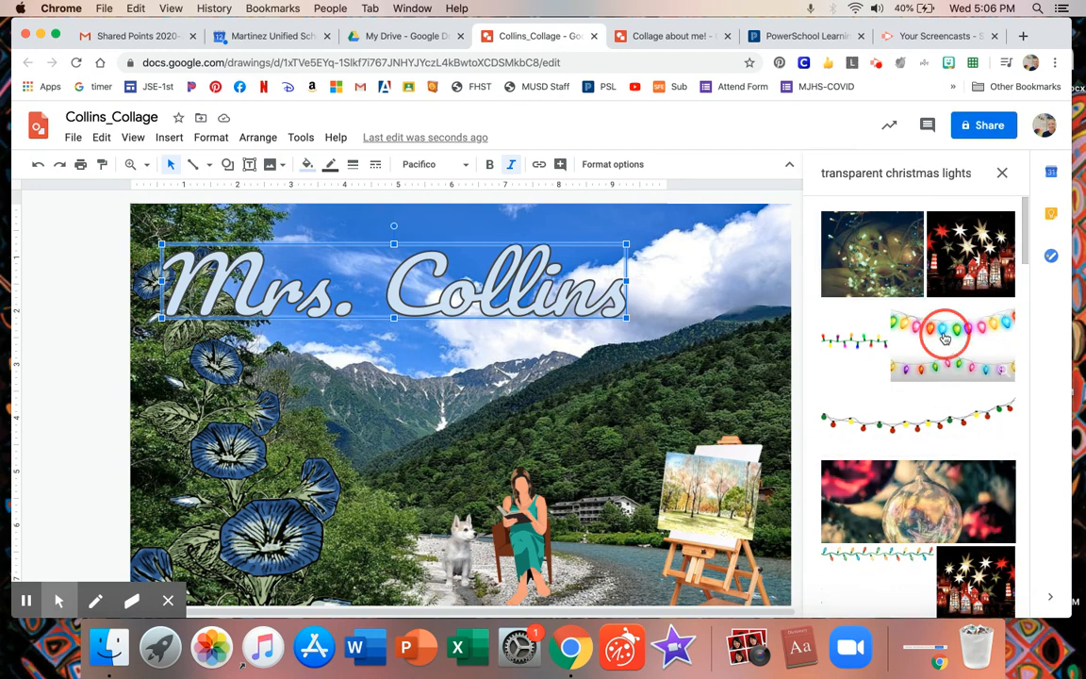
drag(944, 337, 405, 315)
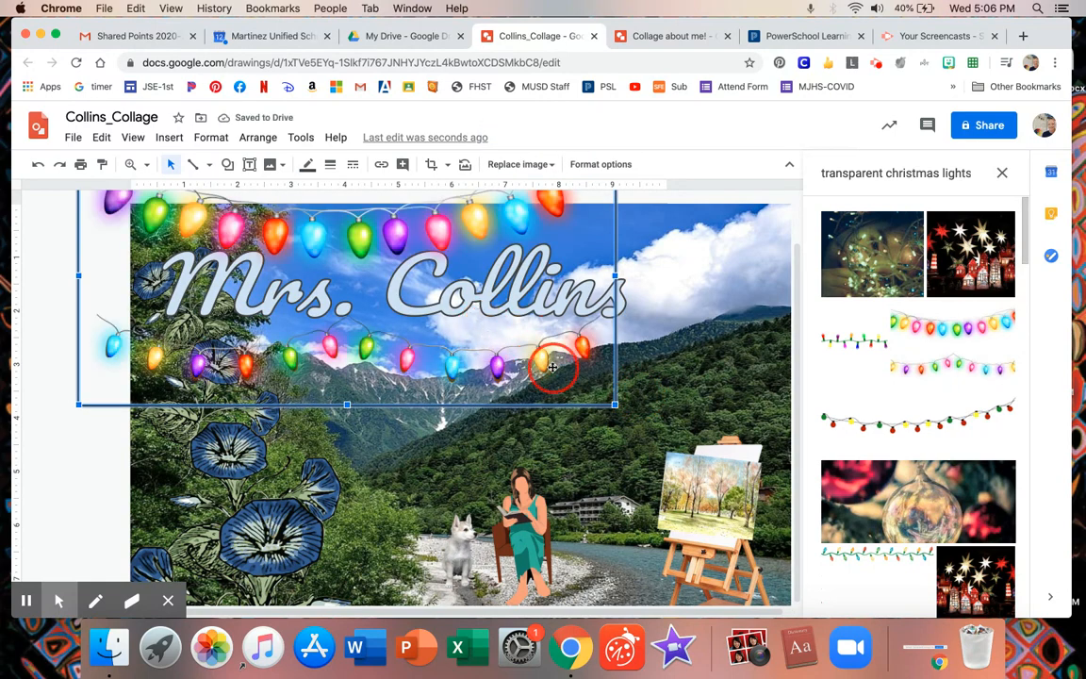
Align the lights image with the picture's top edge, stretch it to the full picture width, and reduce its height to frame the name.
drag(582, 368, 642, 427)
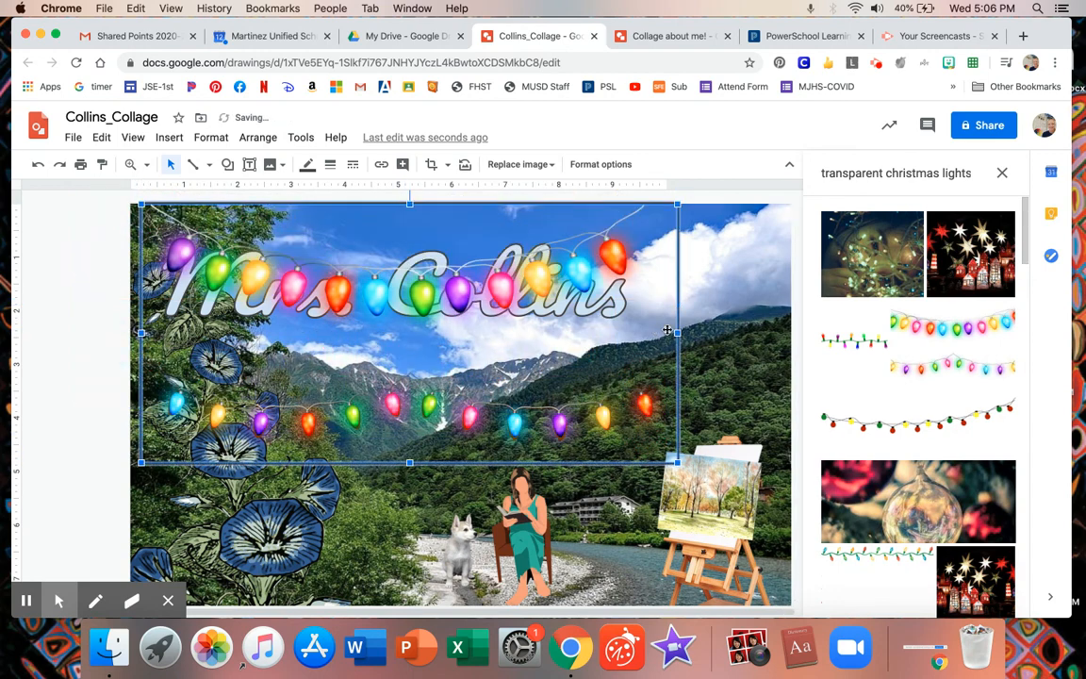
drag(676, 333, 791, 335)
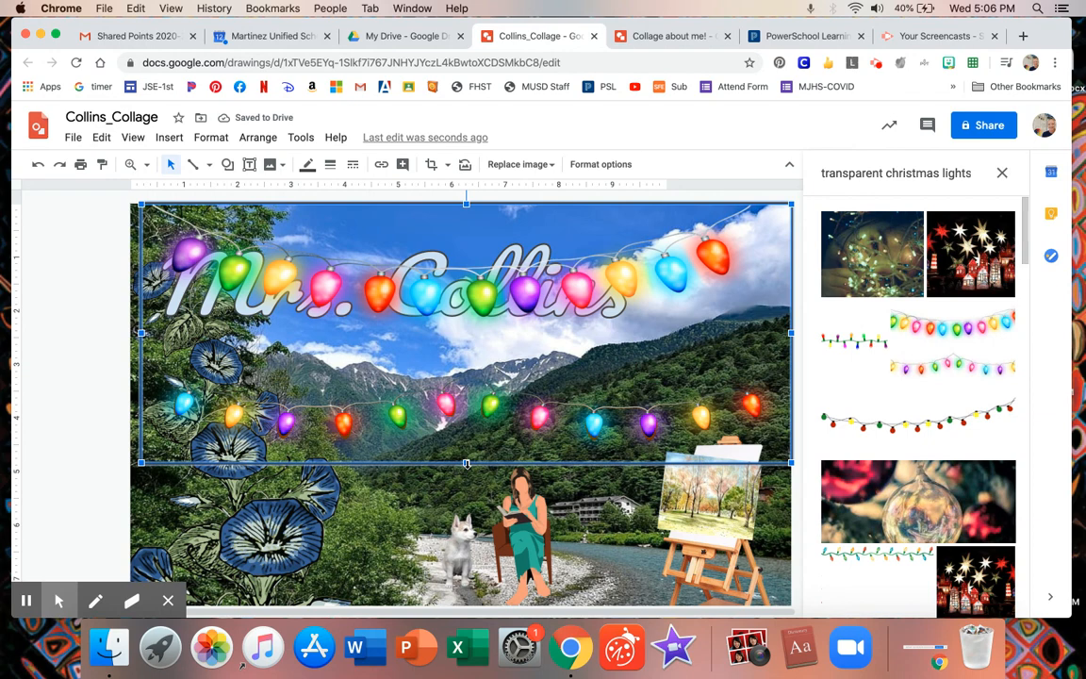
drag(466, 463, 466, 381)
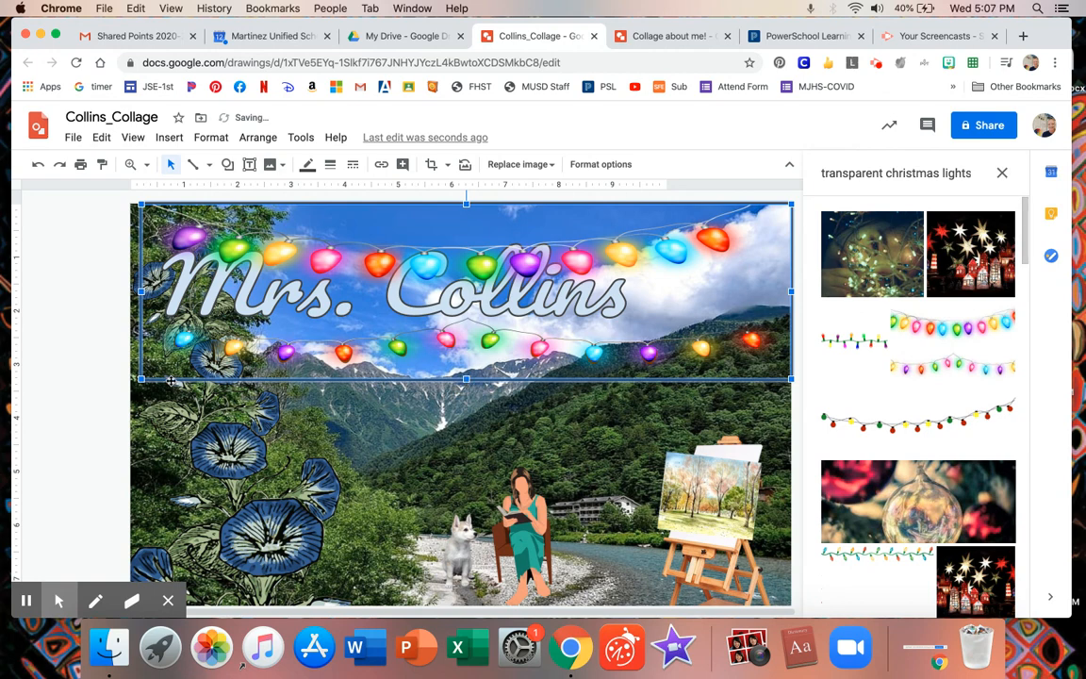
drag(141, 290, 130, 287)
click(69, 331)
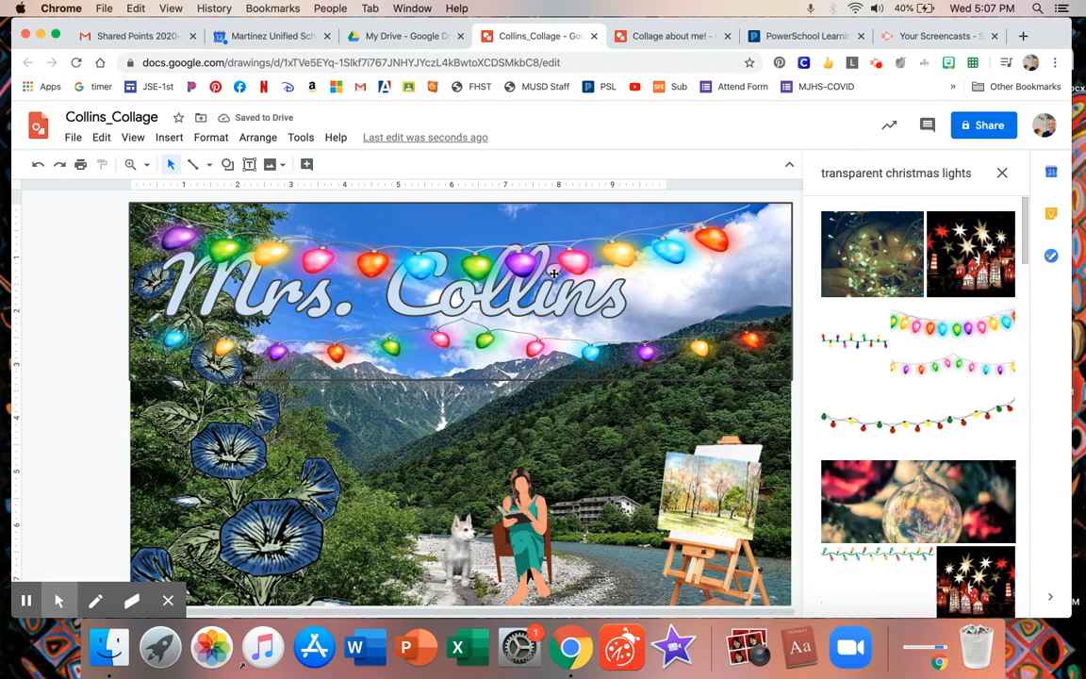
Send the lights image backward one level, behind the word art.
right_click(698, 304)
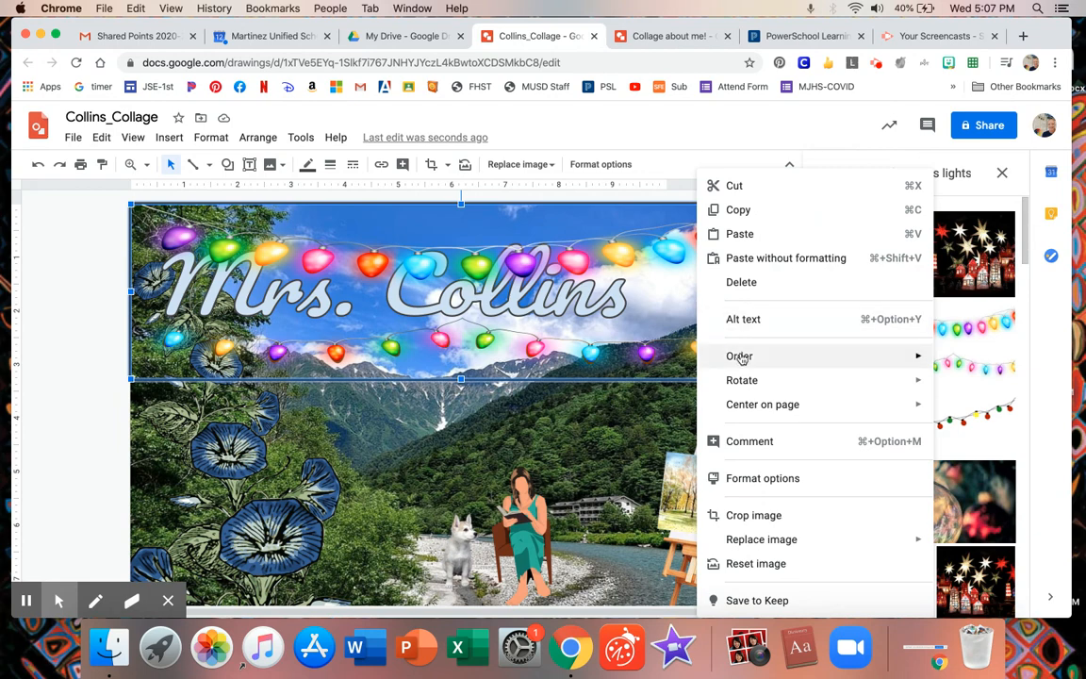
mouse_move(742, 360)
click(617, 409)
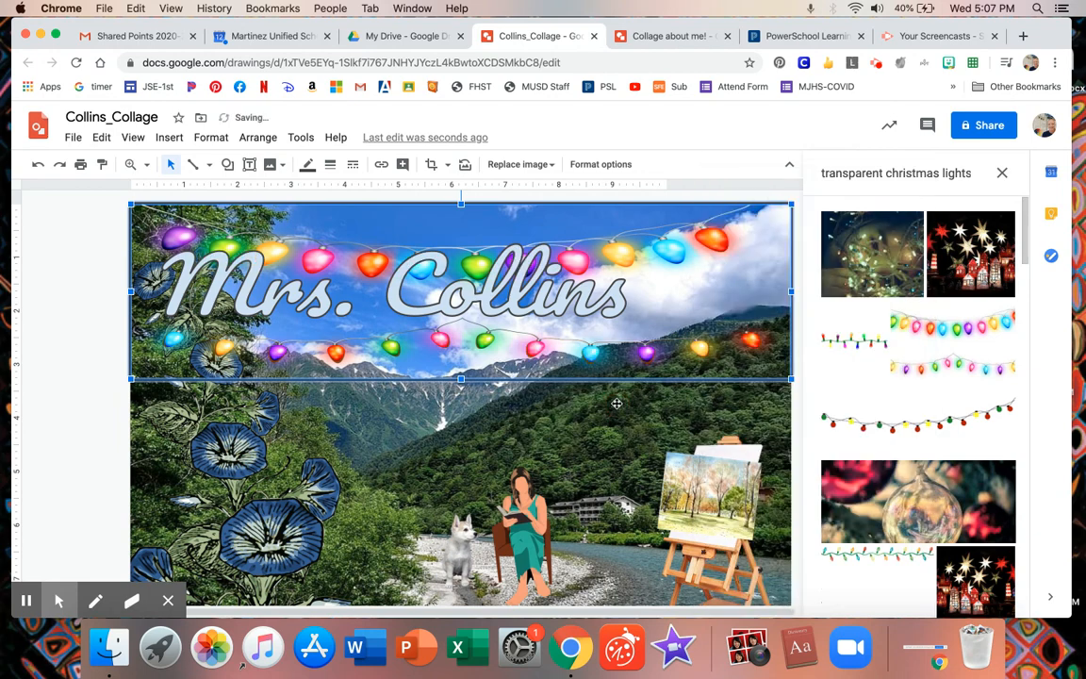
Make the lights image's border transparent.
click(532, 437)
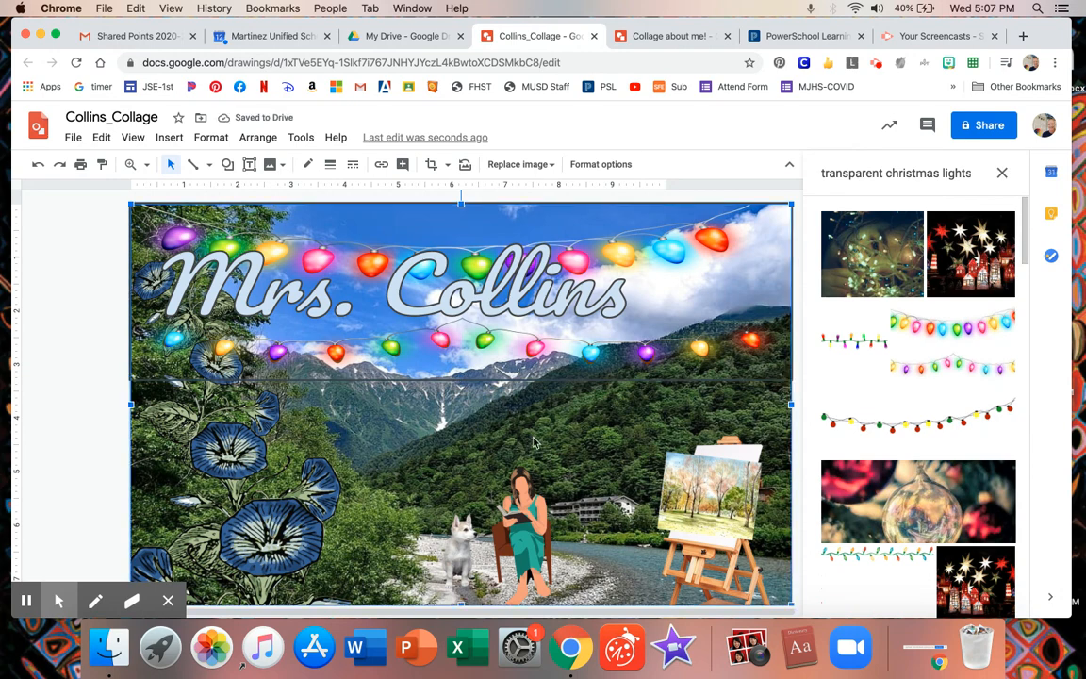
click(97, 303)
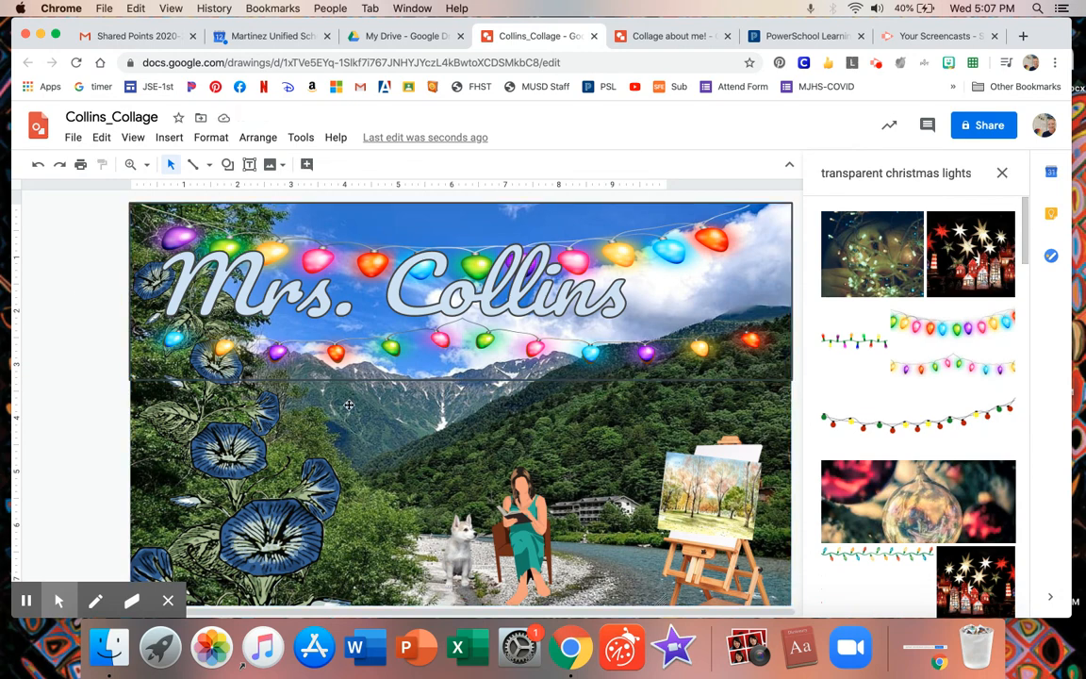
click(637, 318)
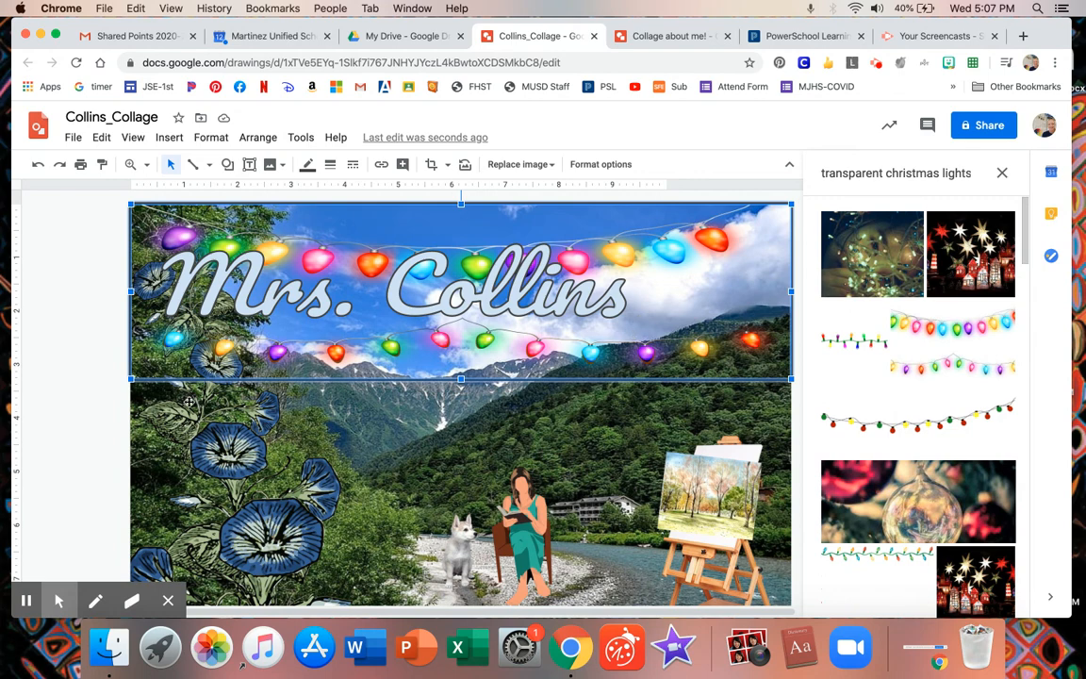
click(99, 356)
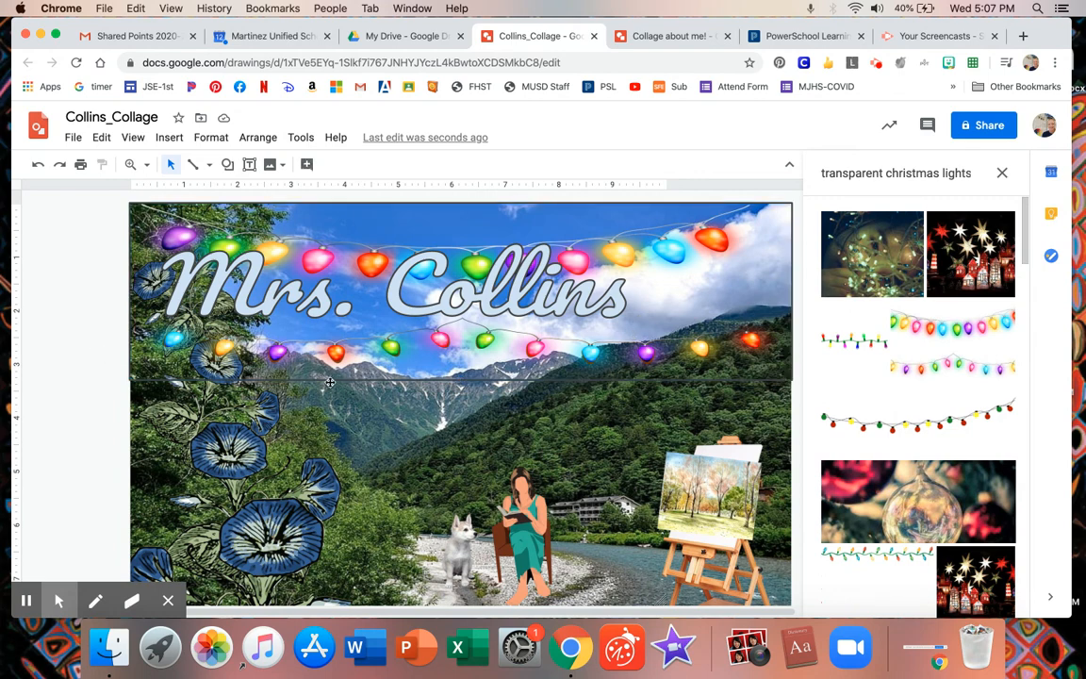
click(551, 344)
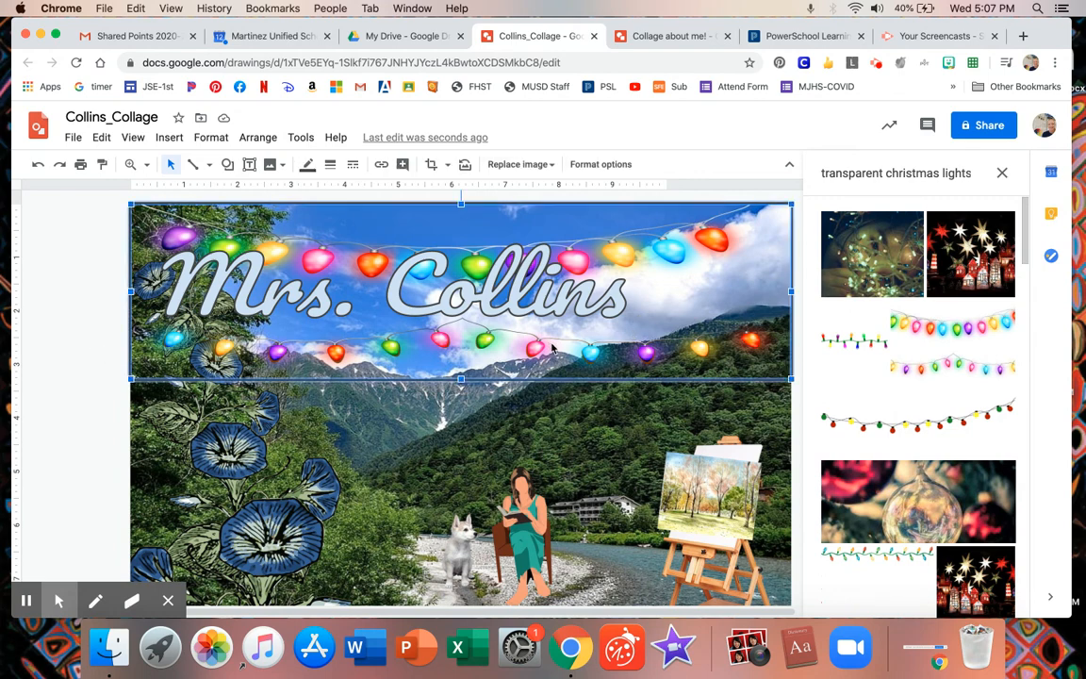
click(329, 165)
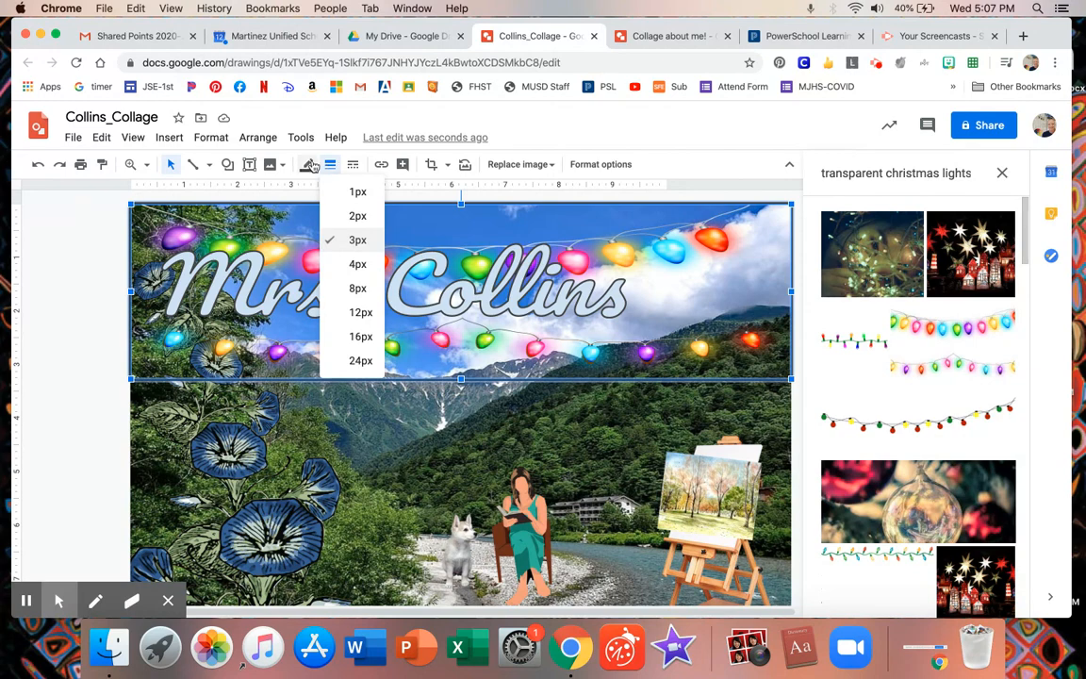
click(303, 165)
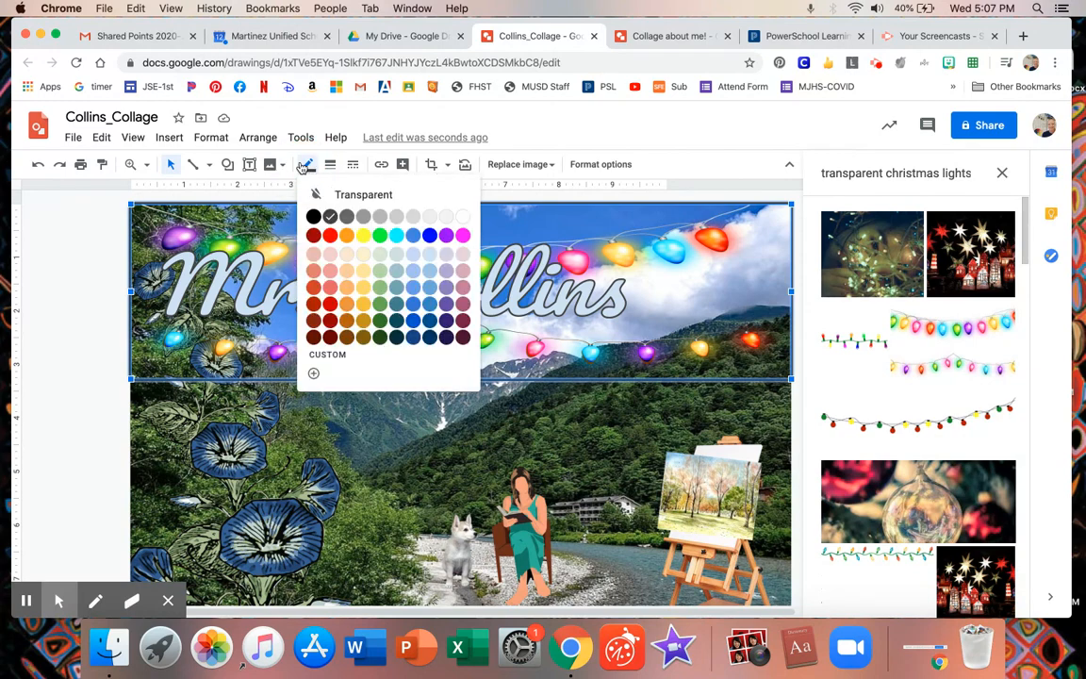
click(355, 196)
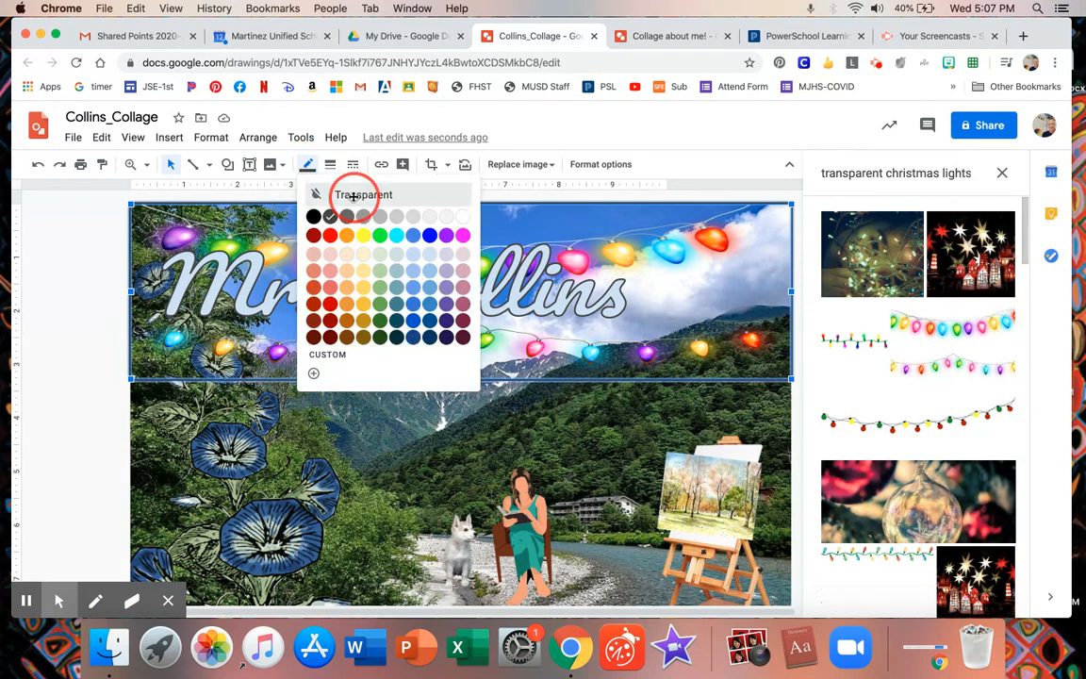
click(102, 283)
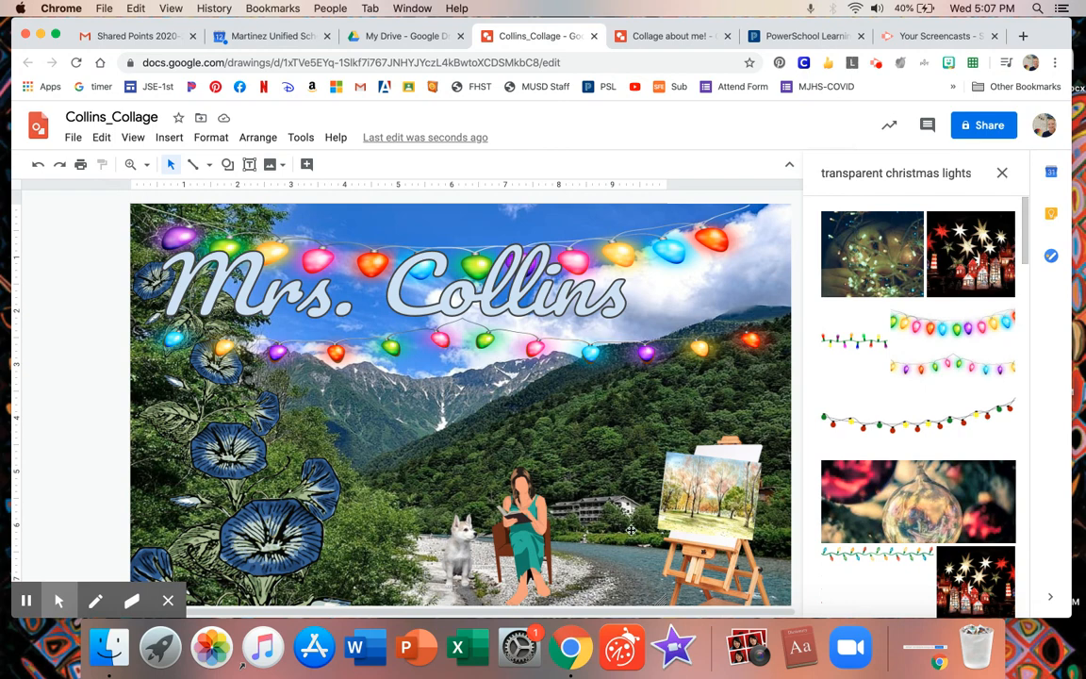
Search web images for "transparent cathedral", insert the brown cathedral with the thin spire into the picture, and scale it down.
click(974, 172)
drag(974, 174, 891, 179)
text(athedra)
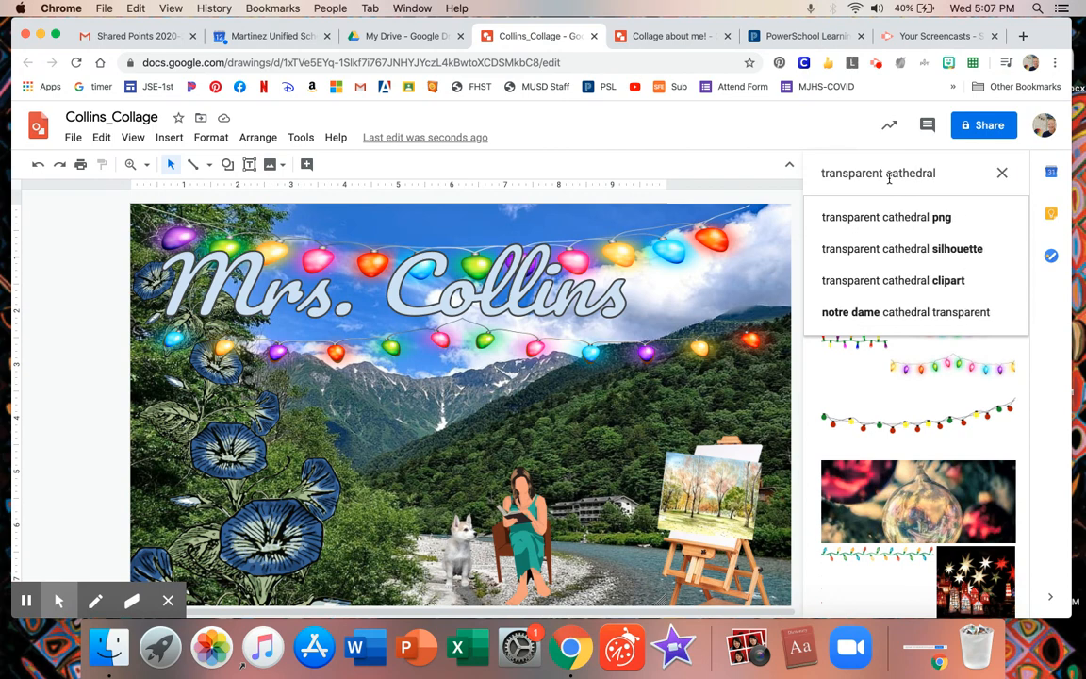
key(Return)
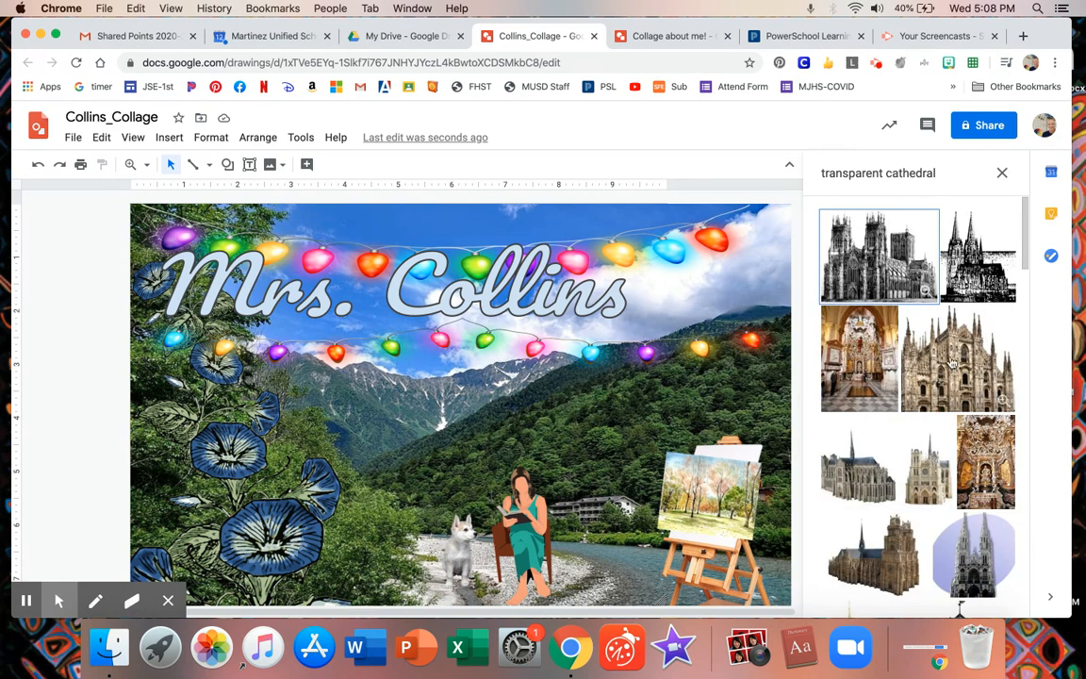
scroll(952, 362, down, 2)
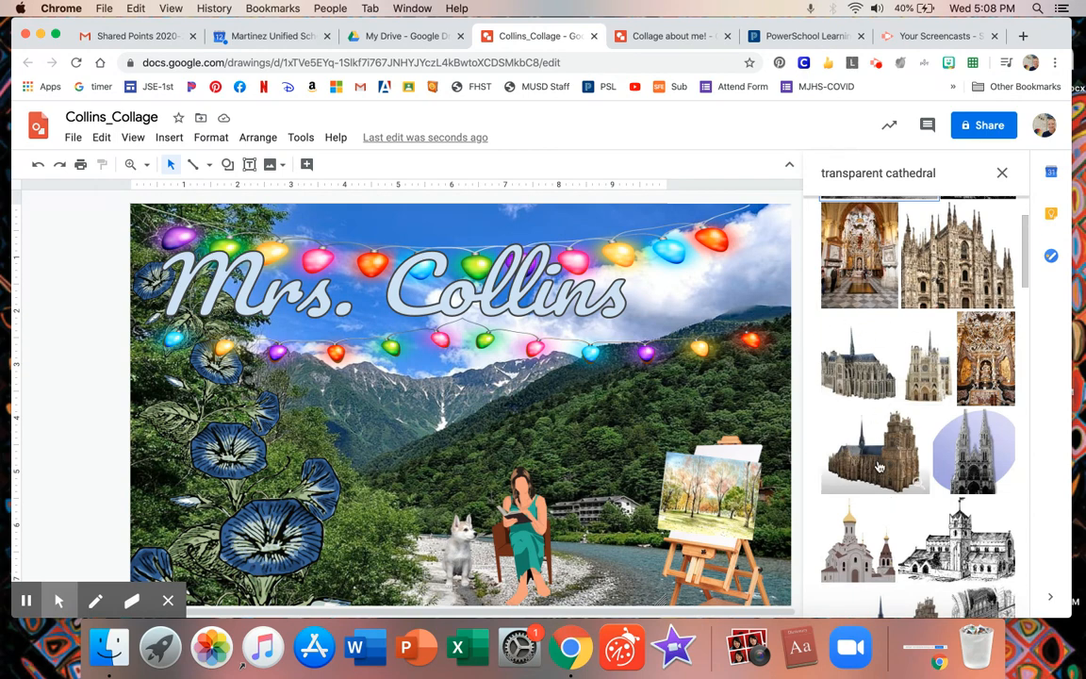
drag(876, 465, 533, 400)
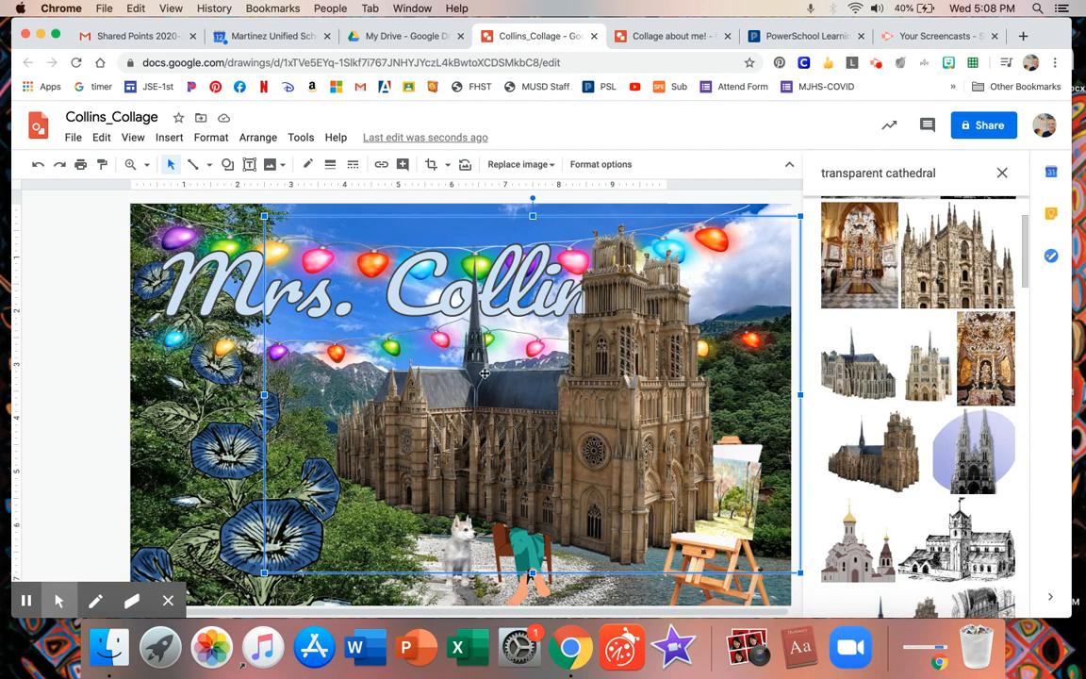
drag(263, 215, 342, 267)
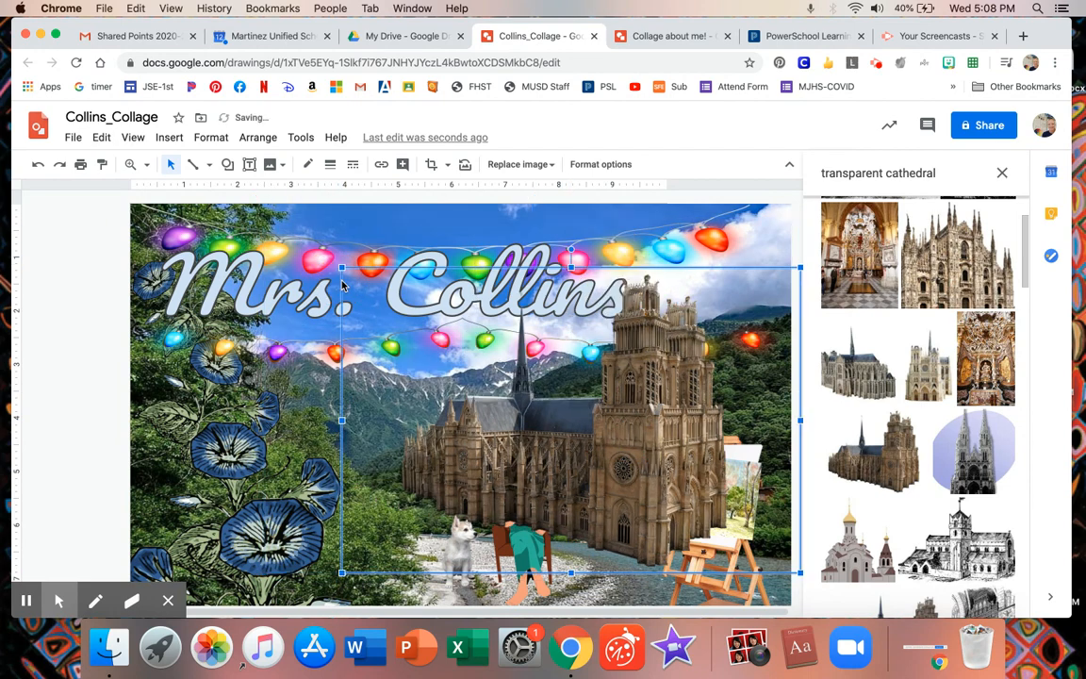
Send the cathedral image backward two levels, behind the word art and the string lights.
right_click(601, 404)
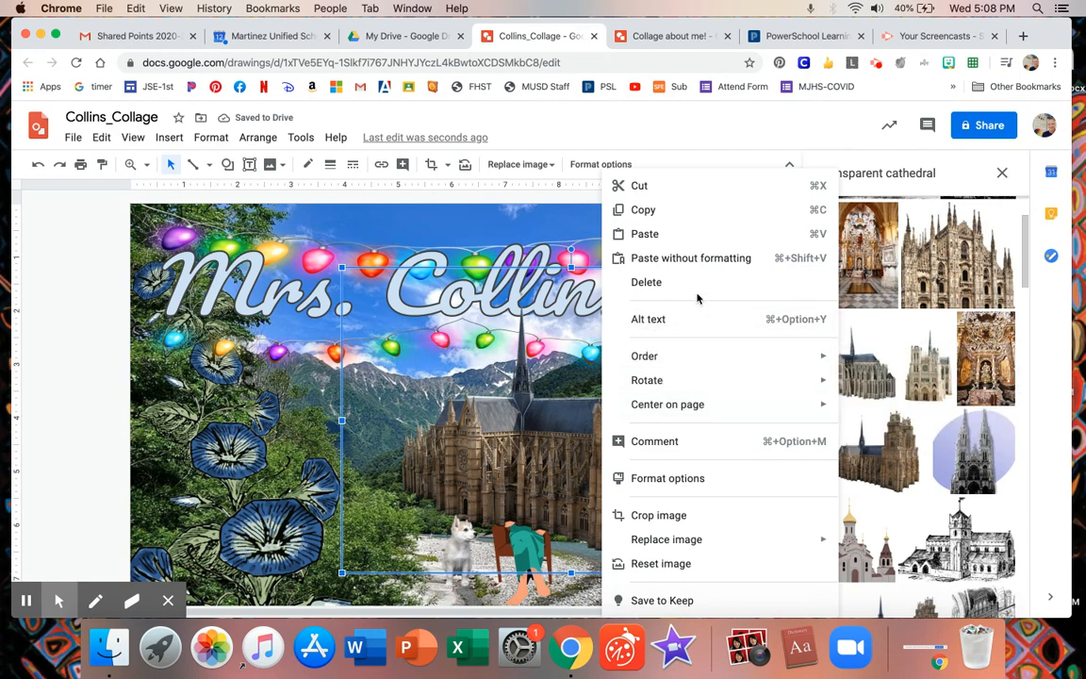
mouse_move(674, 361)
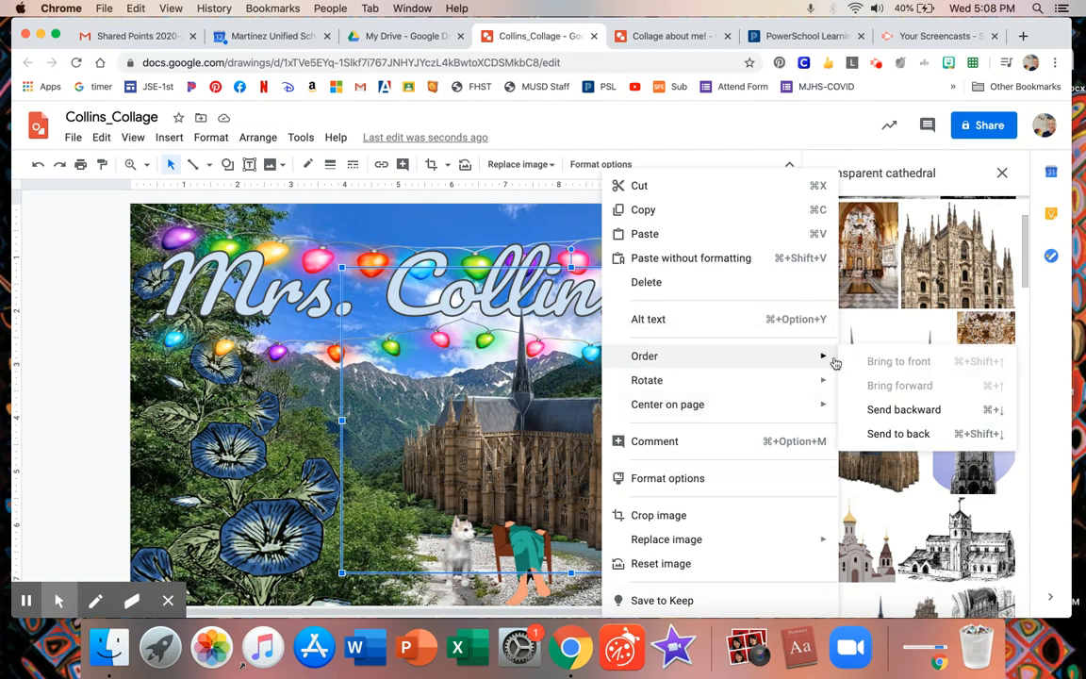
click(903, 409)
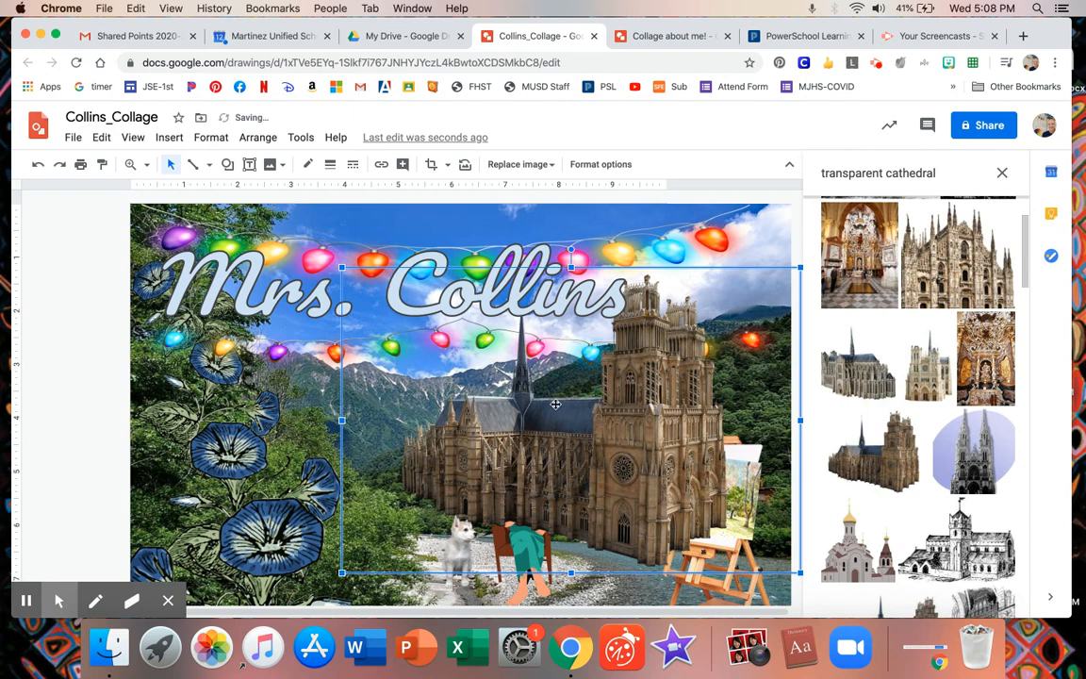
right_click(609, 368)
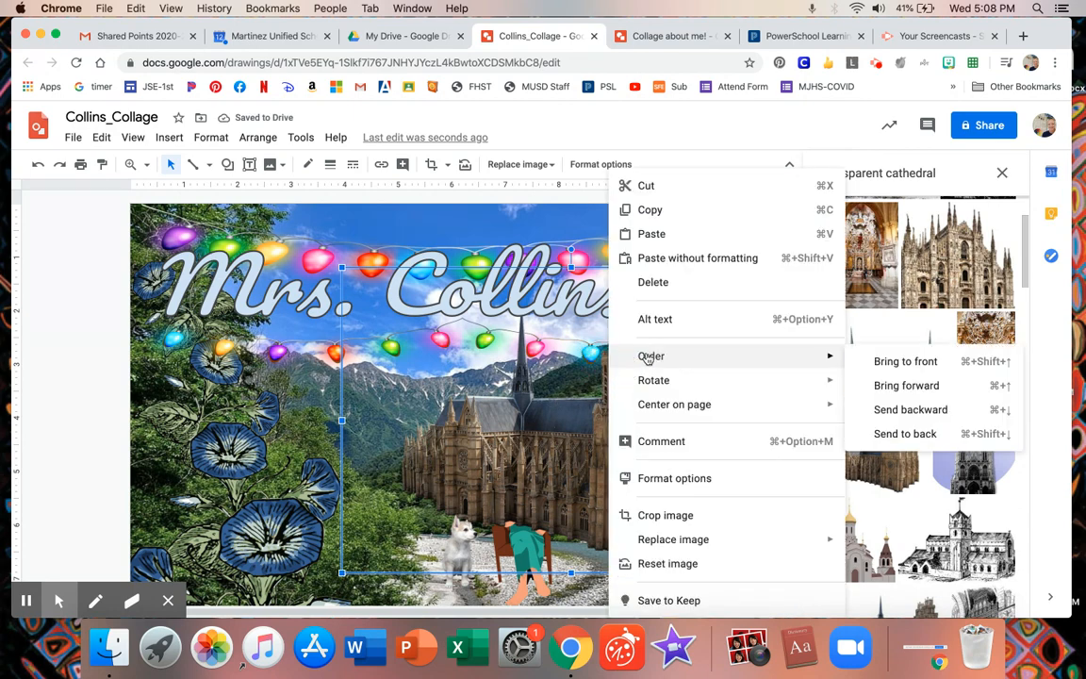
mouse_move(807, 377)
mouse_move(826, 355)
click(898, 411)
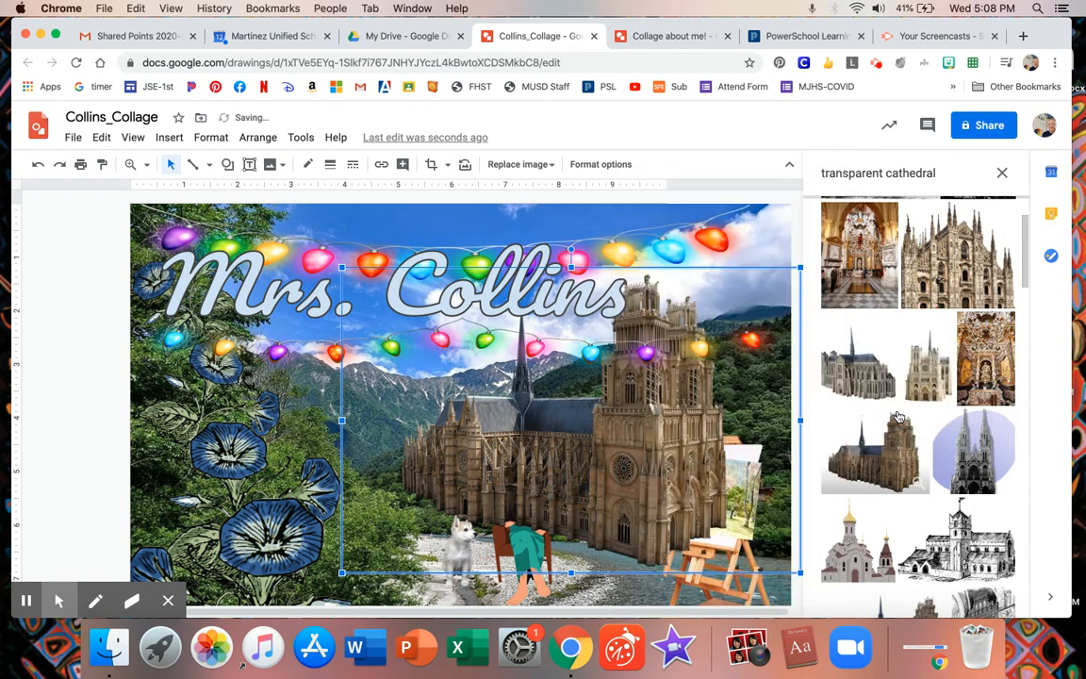
Send the cathedral image backward three more levels, behind the painting and its easel.
right_click(554, 389)
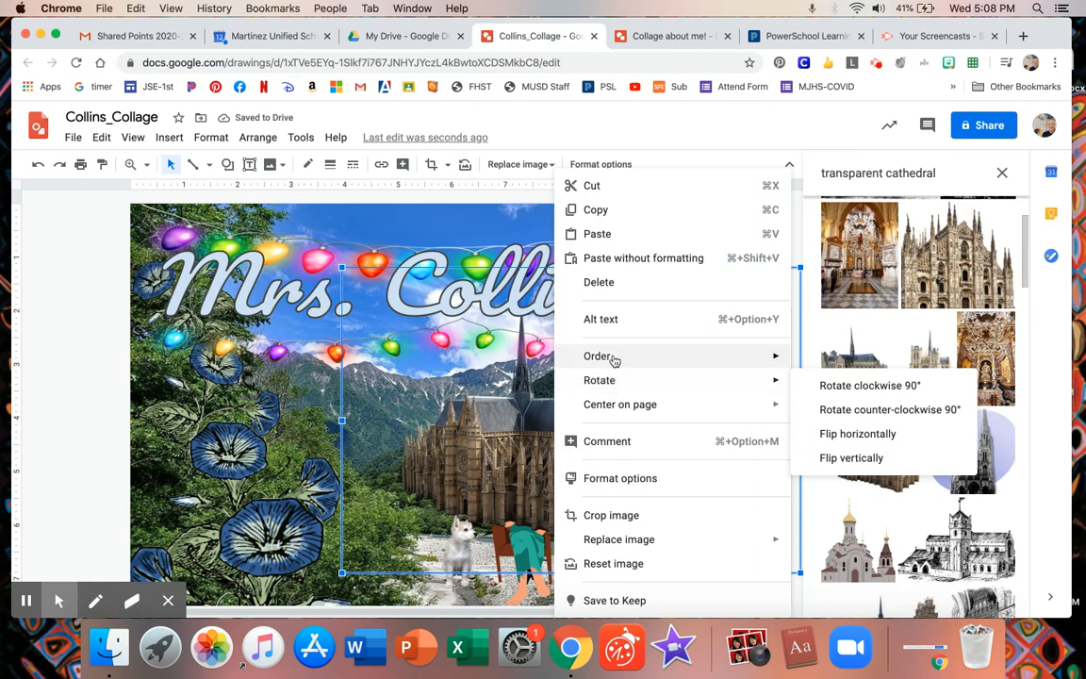
mouse_move(613, 358)
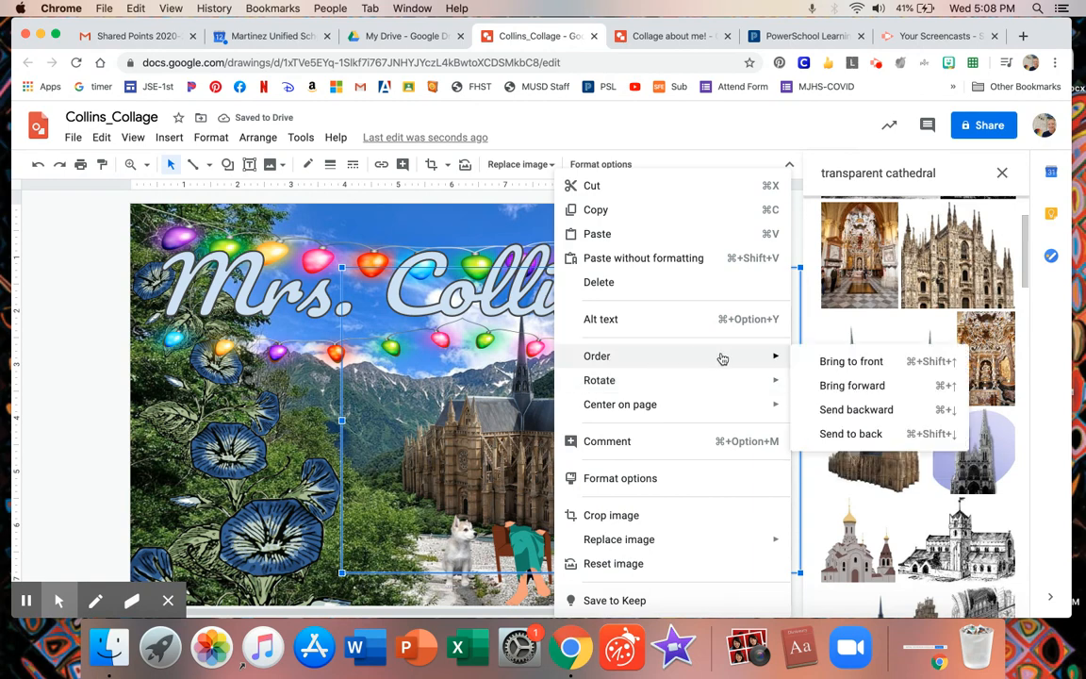
click(853, 410)
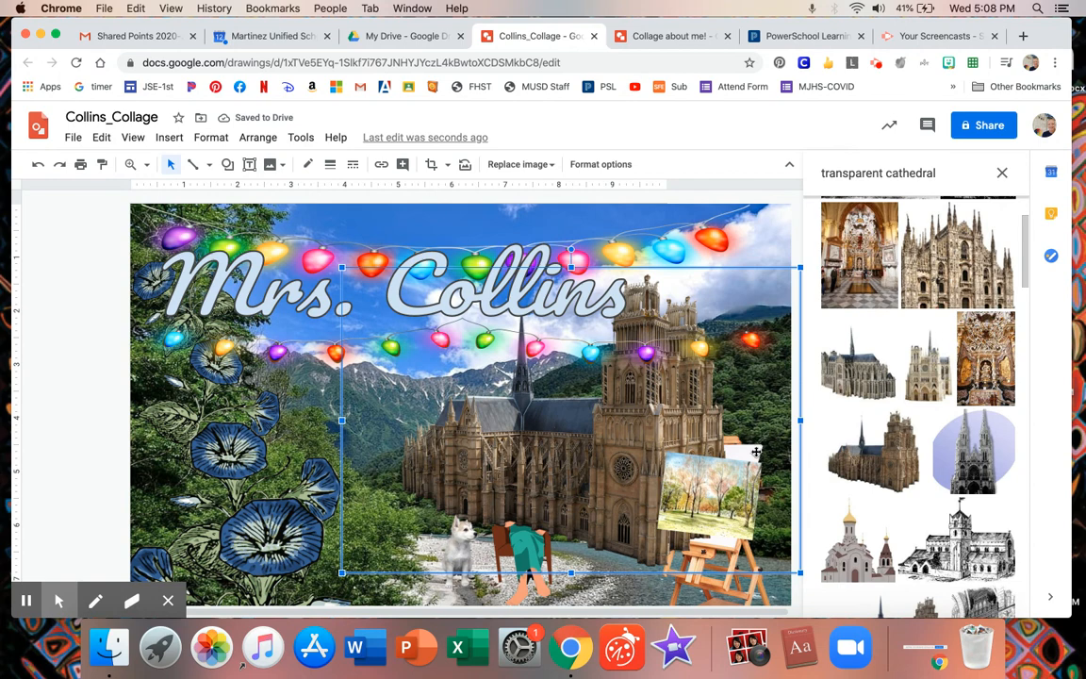
right_click(619, 434)
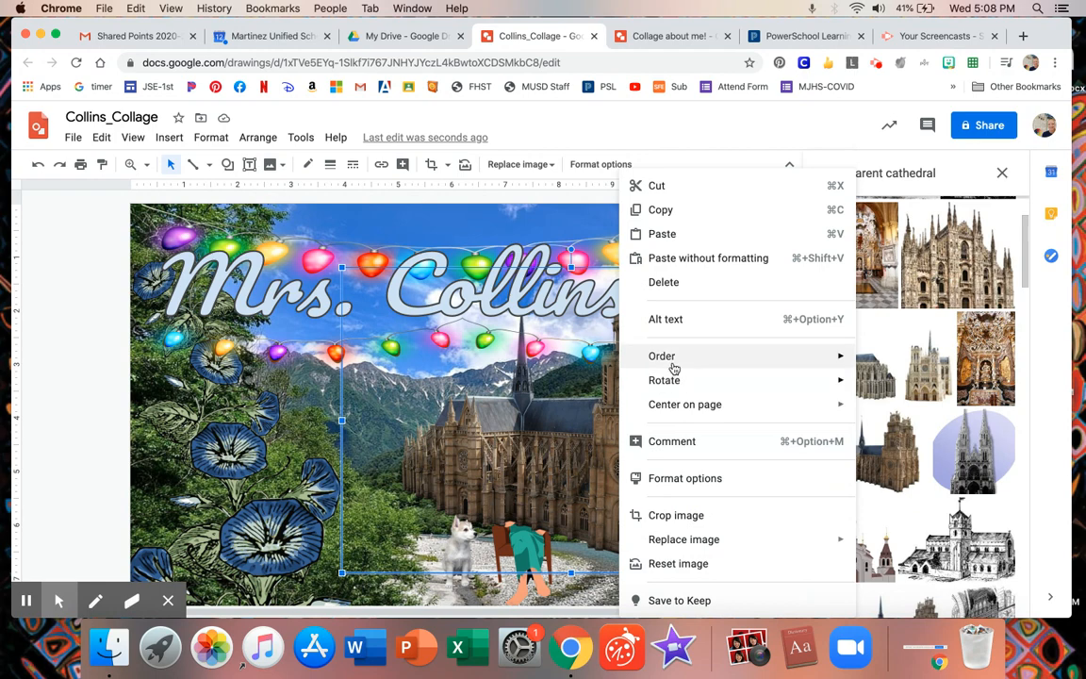
mouse_move(669, 362)
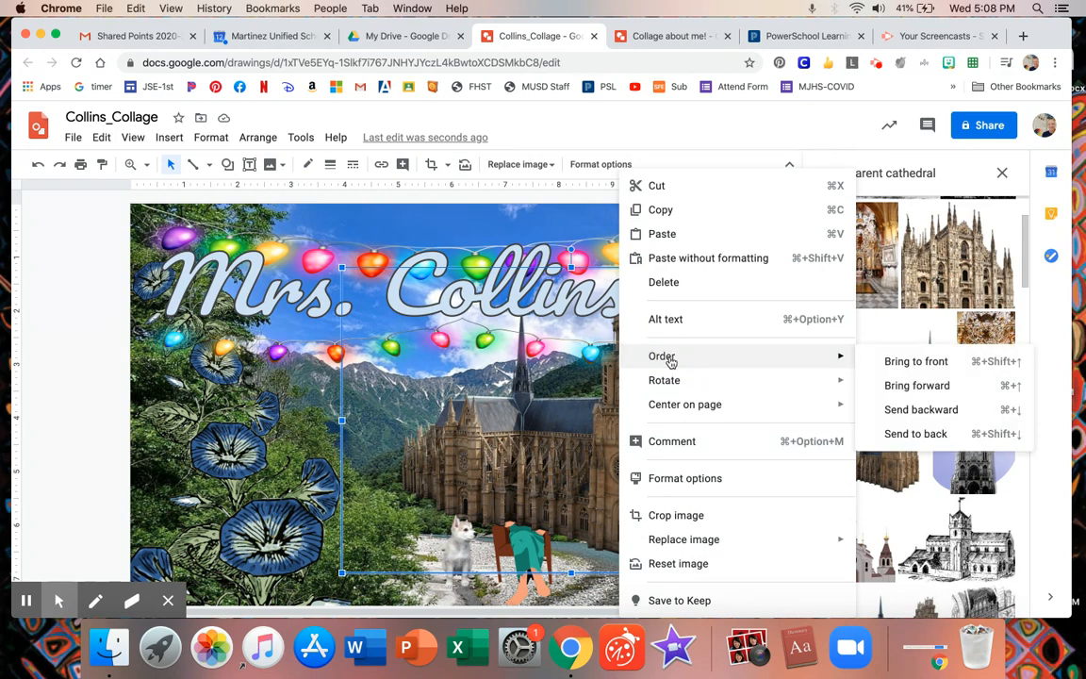
click(917, 410)
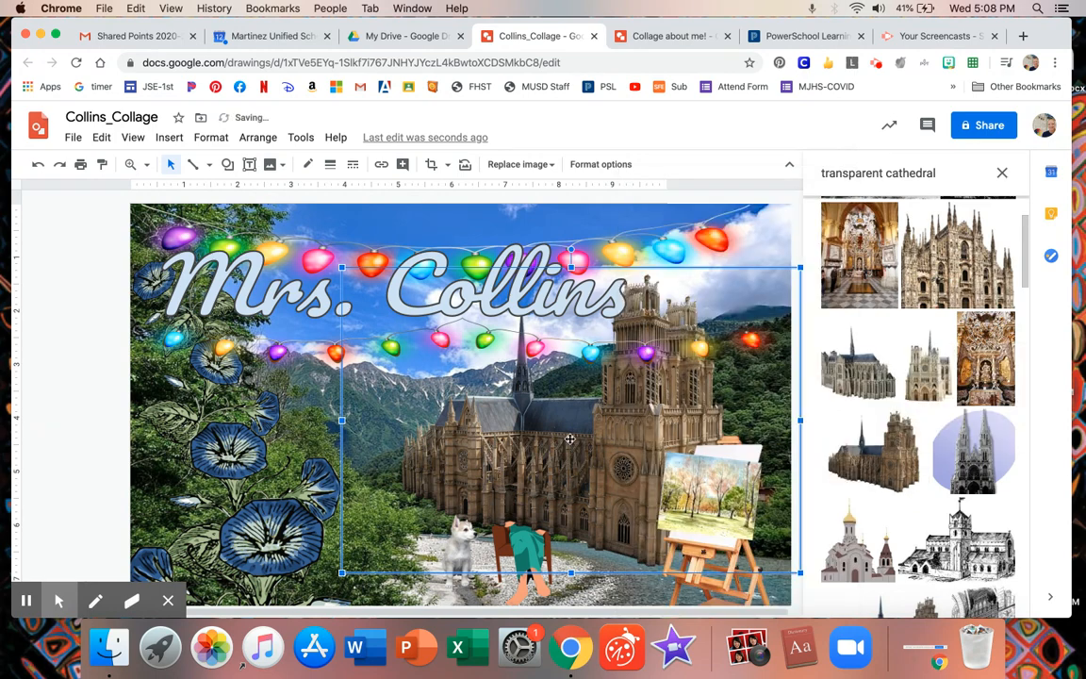
right_click(648, 407)
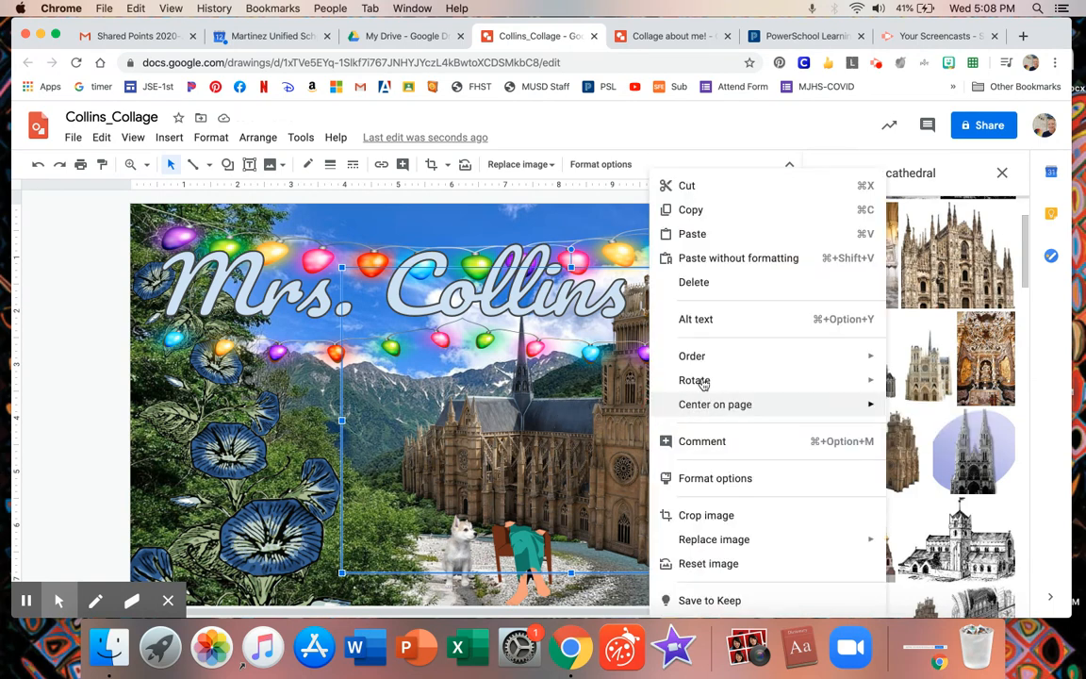
mouse_move(695, 359)
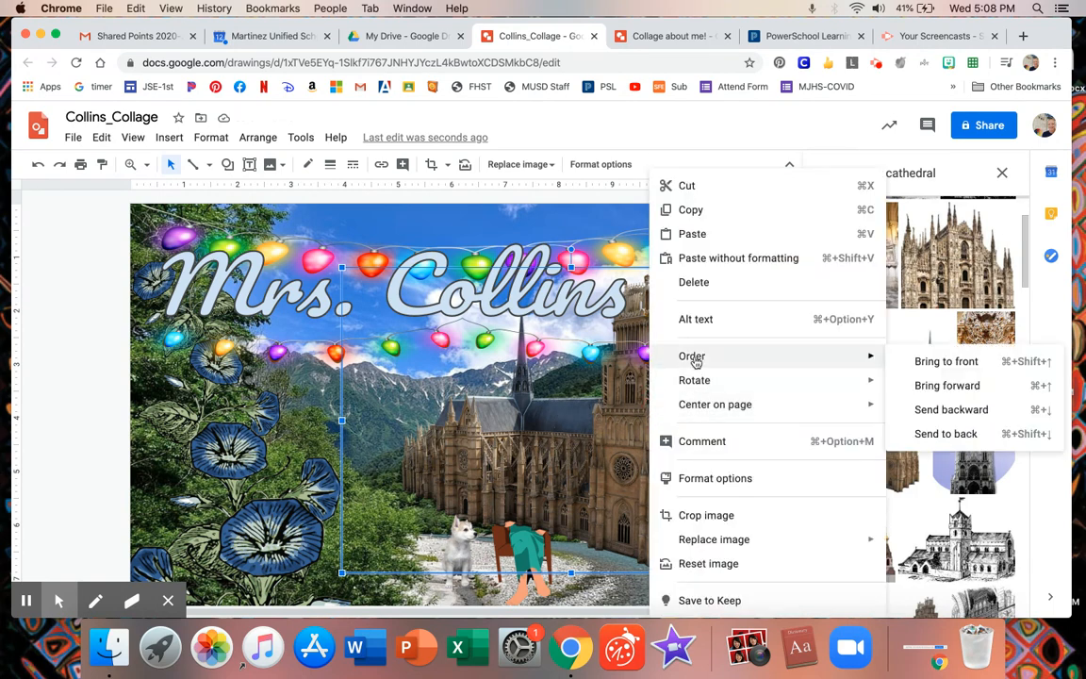
click(950, 409)
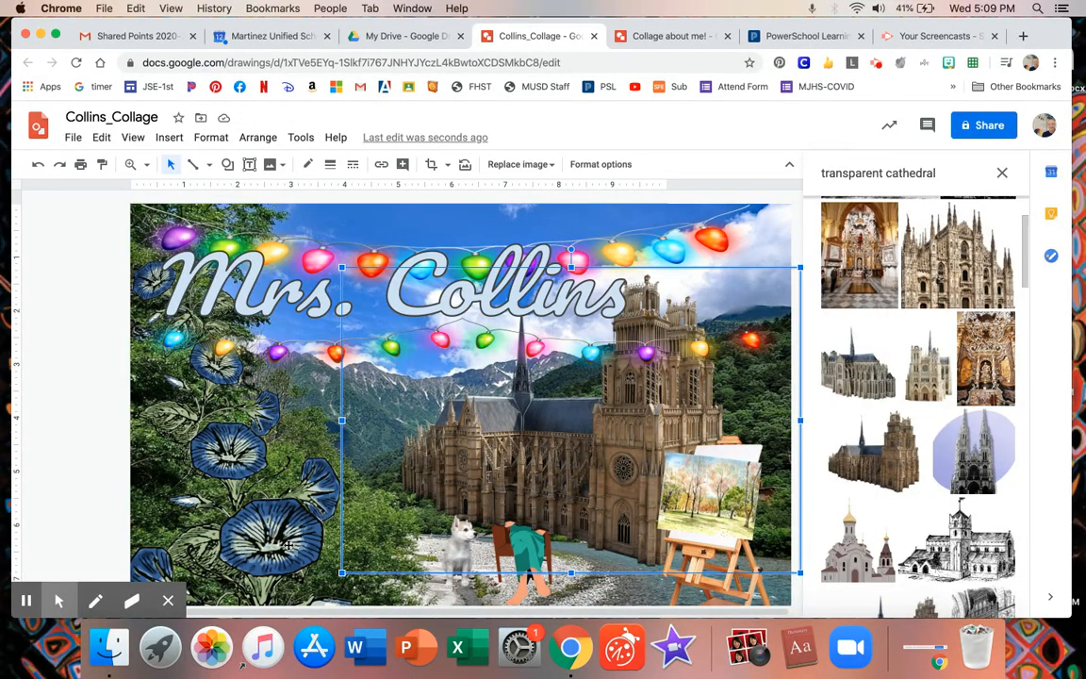
Bring the image of the seated reading woman to the front, ahead of the cathedral.
click(531, 585)
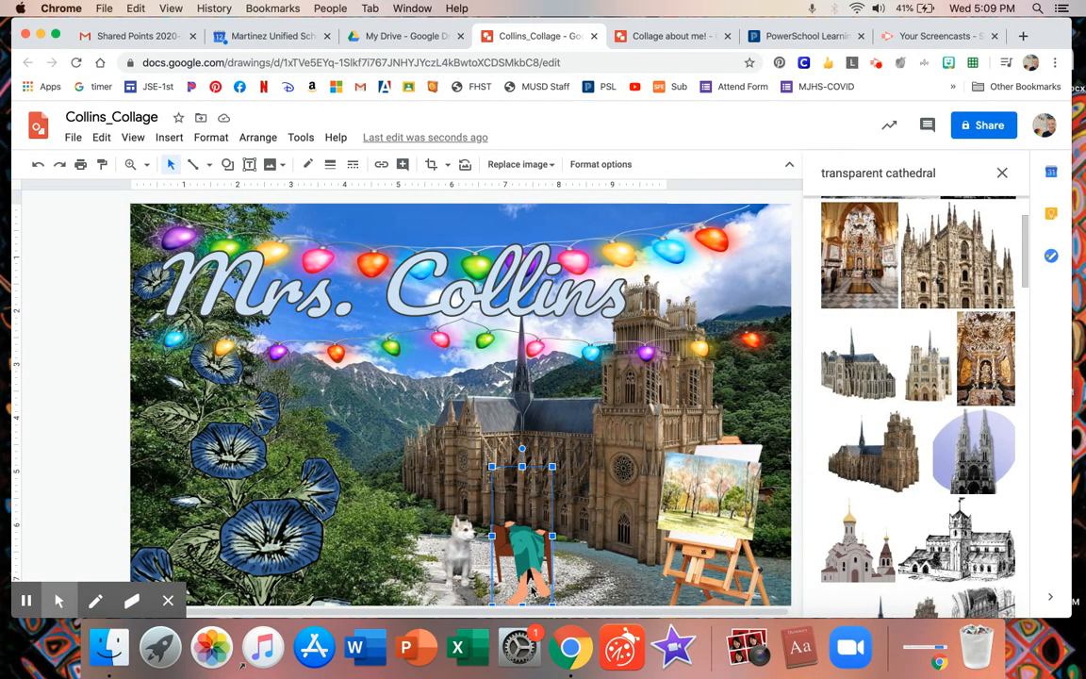
right_click(532, 588)
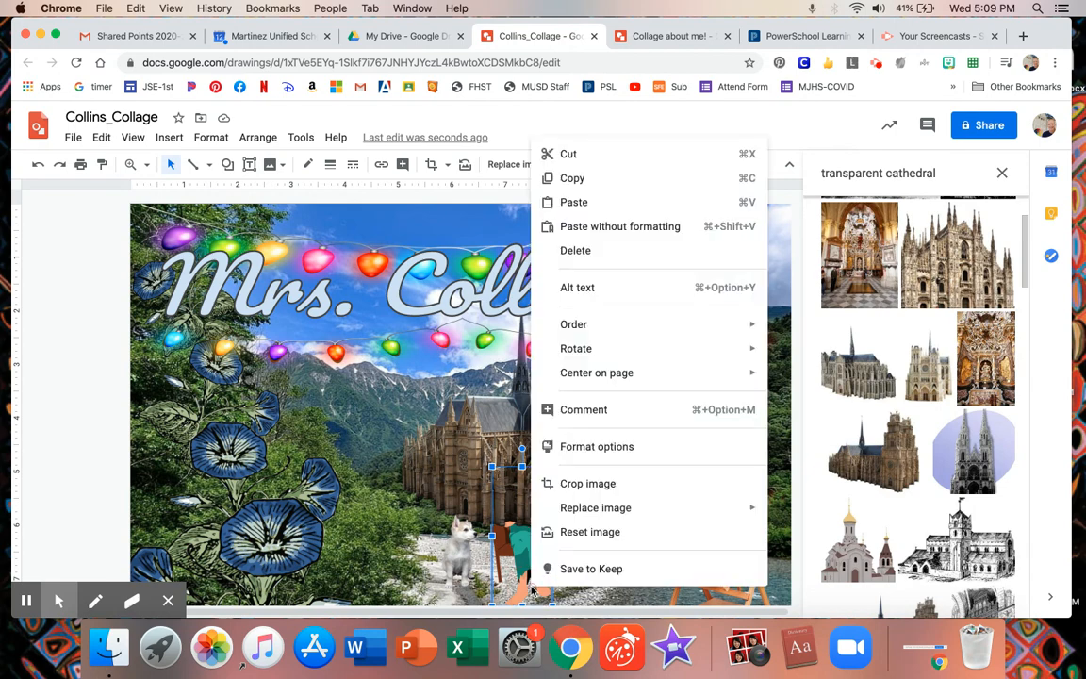
mouse_move(717, 327)
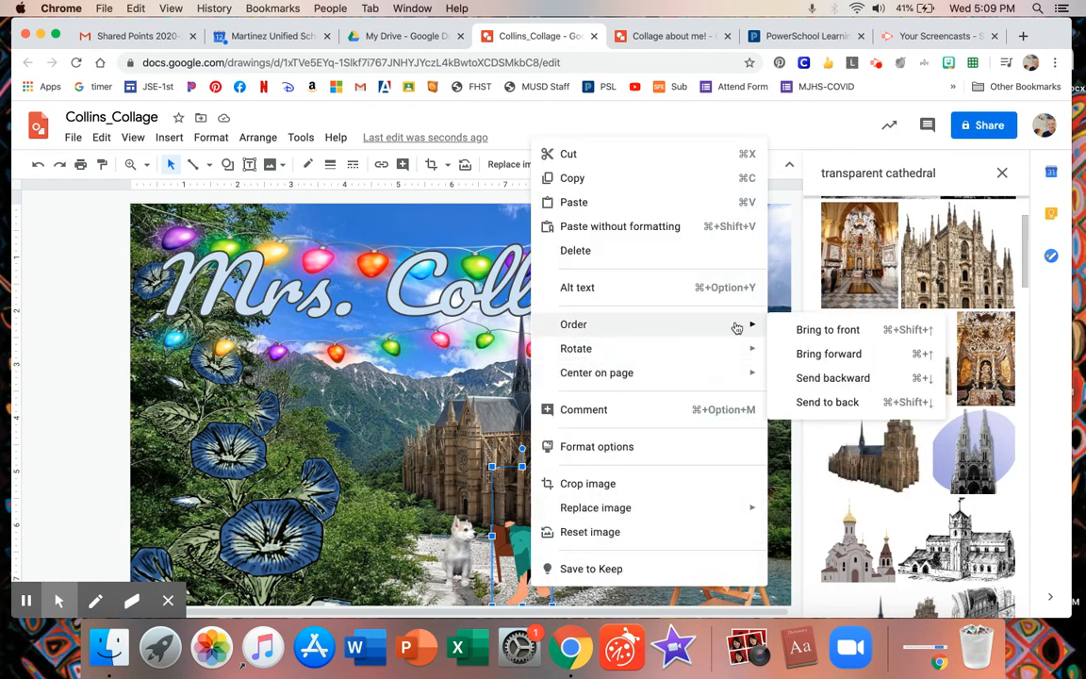
click(807, 328)
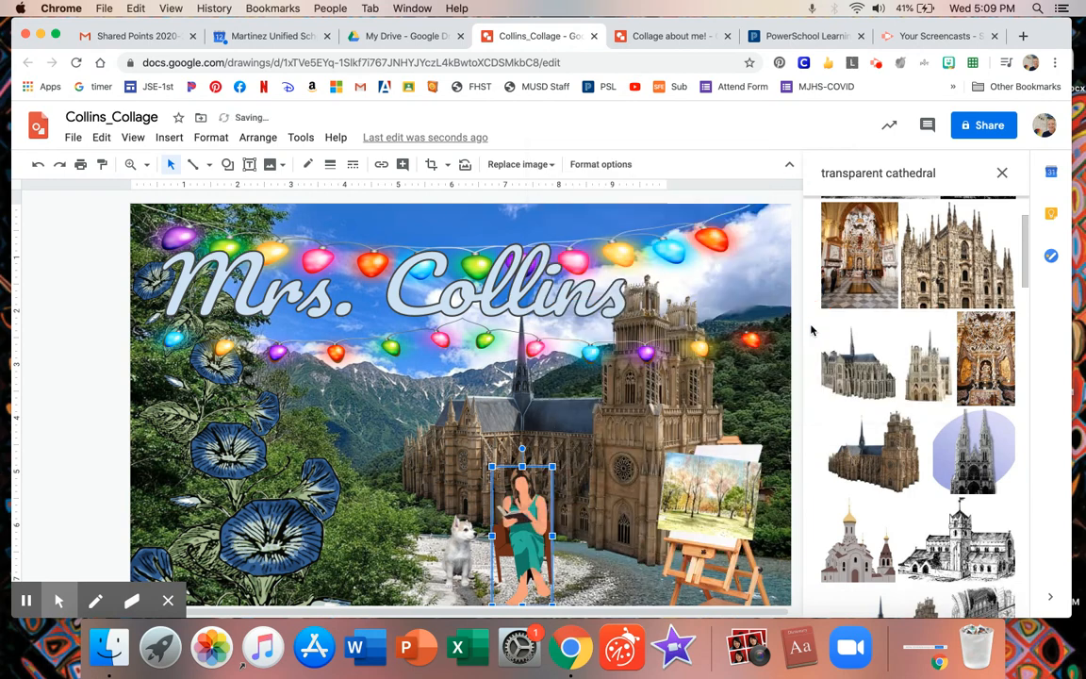
click(618, 585)
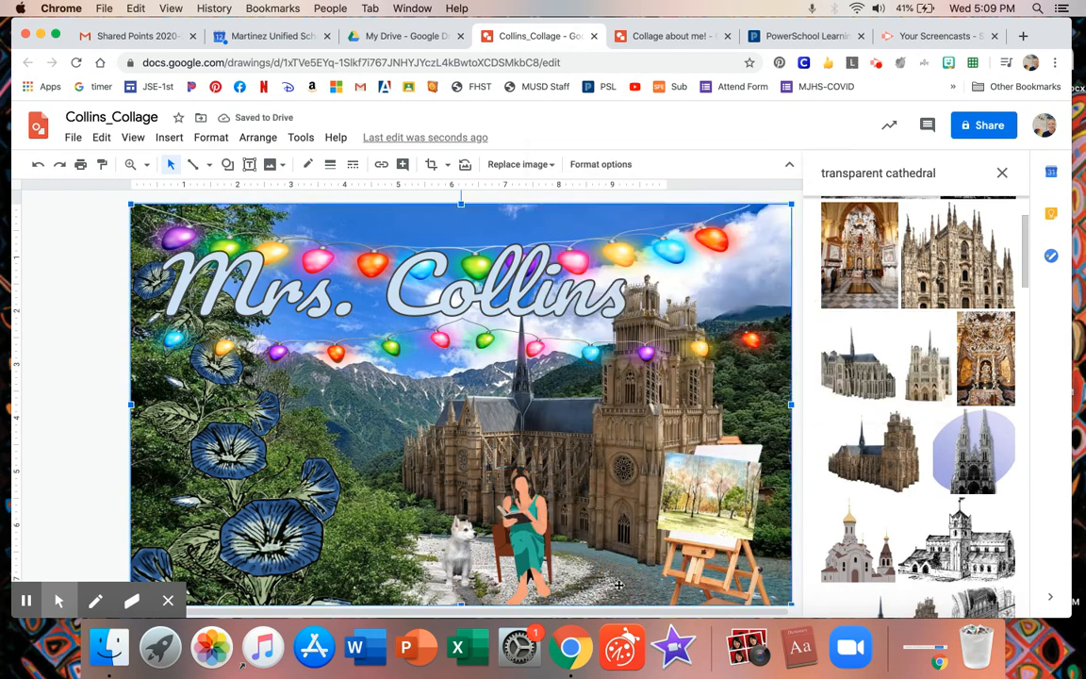
click(631, 506)
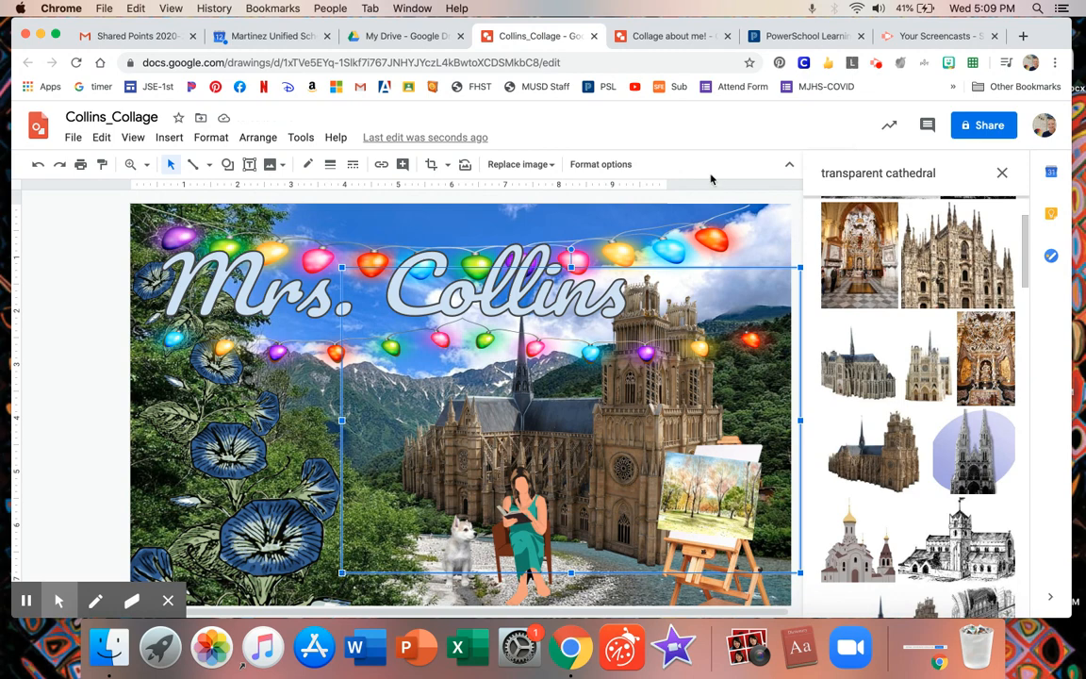
click(105, 353)
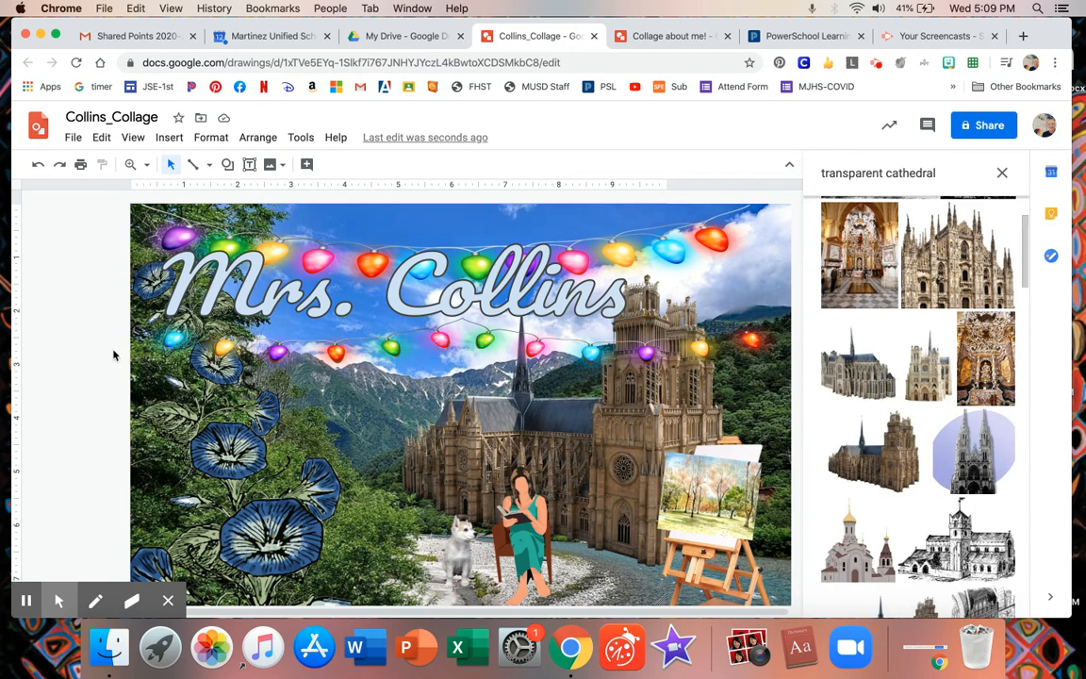
Scale the cathedral image down slightly and move it lower, so its base sits on the riverbank.
click(529, 440)
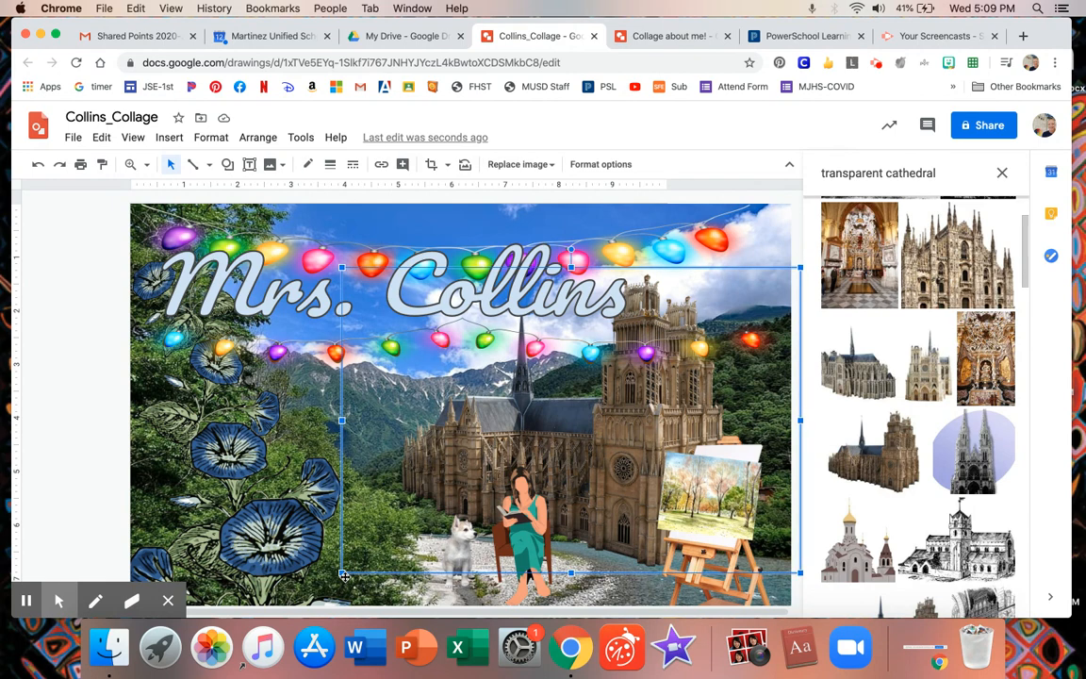
drag(341, 573, 384, 544)
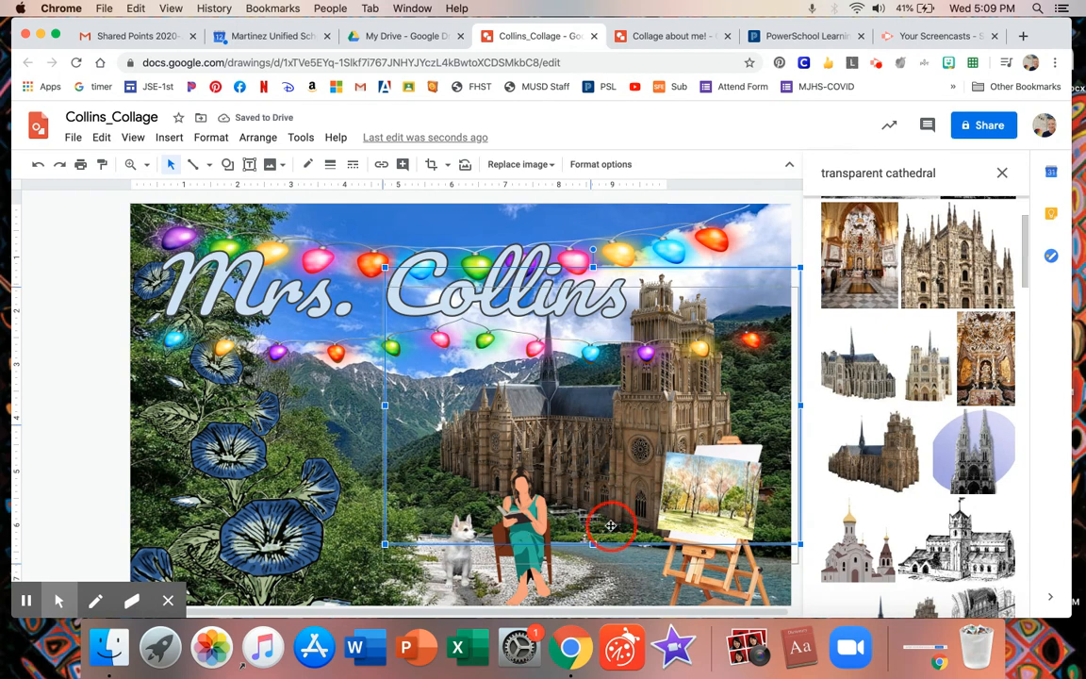
drag(556, 464, 610, 530)
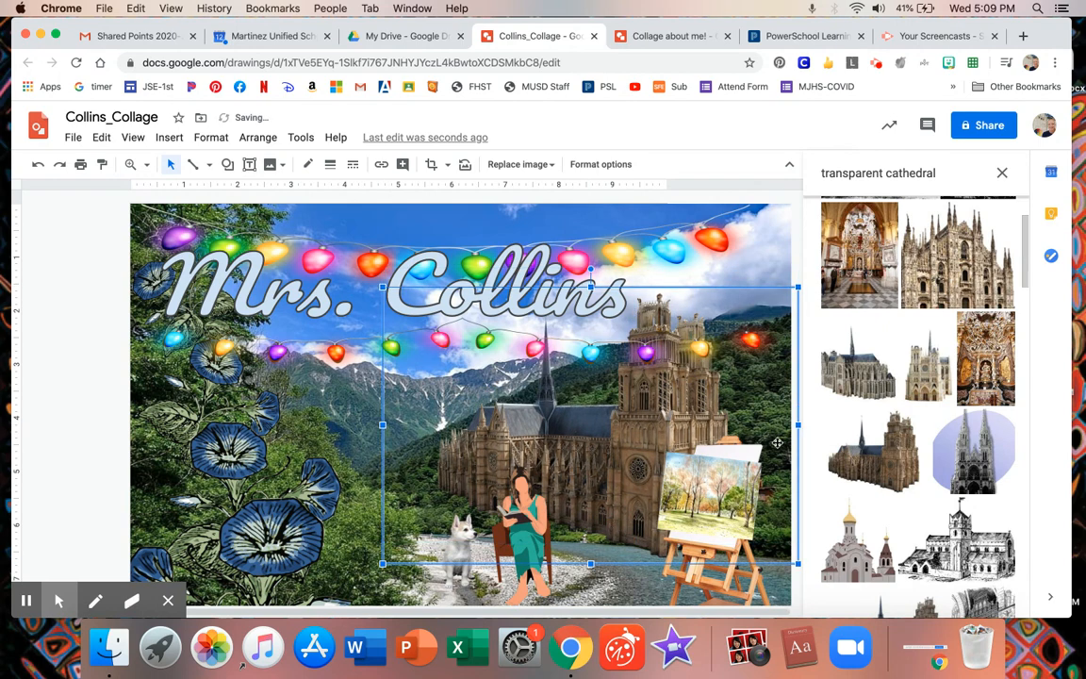
right_click(19, 321)
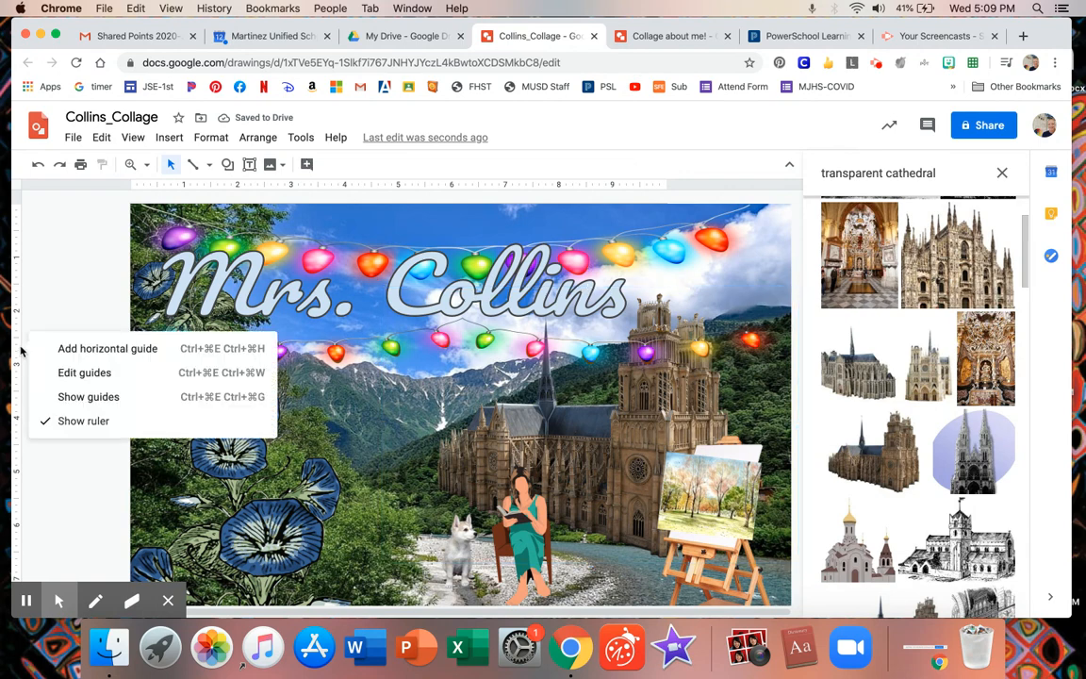
click(551, 433)
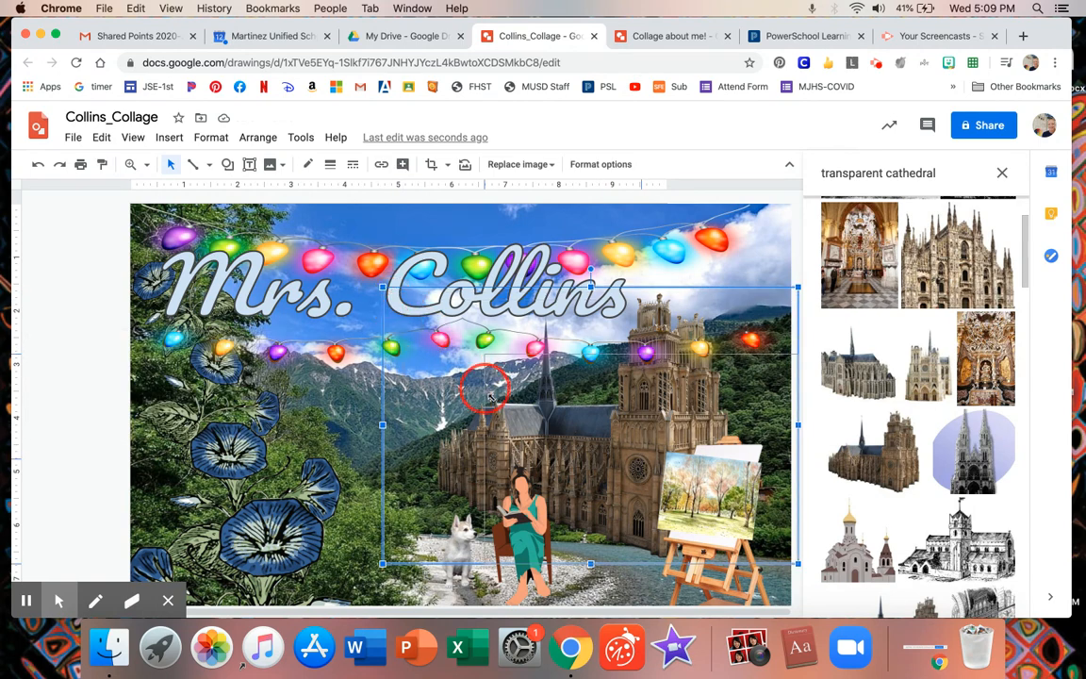
Shrink the cathedral image further to about two-thirds of its width, keeping its lower right corner in place, and close the stray Dictionary window.
click(507, 415)
drag(507, 414, 509, 414)
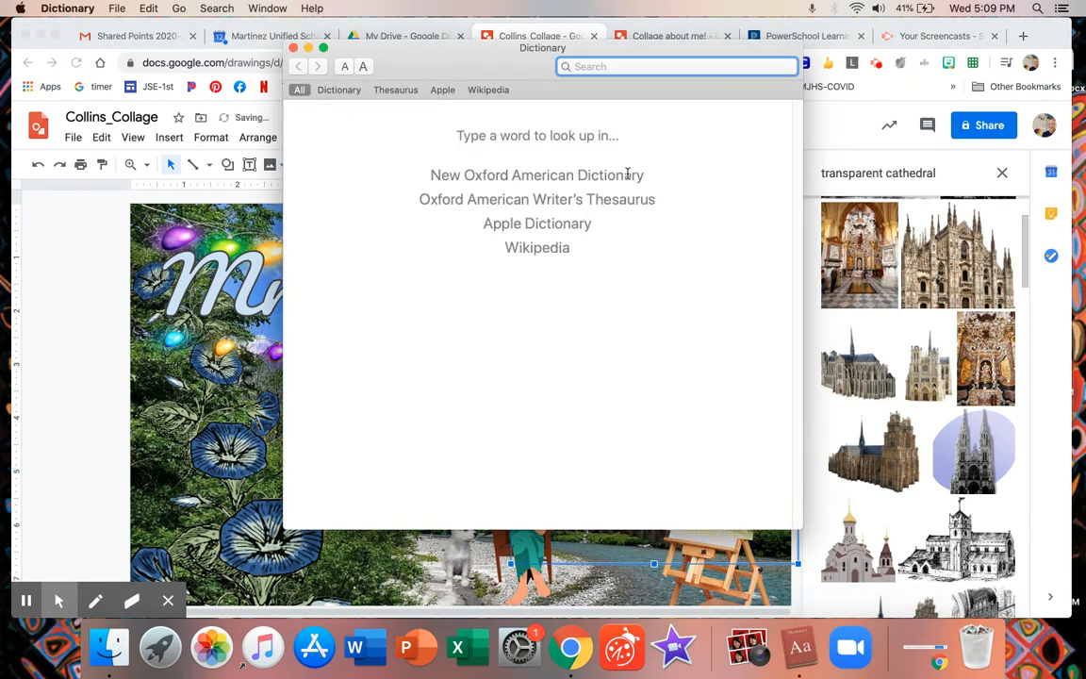
click(293, 48)
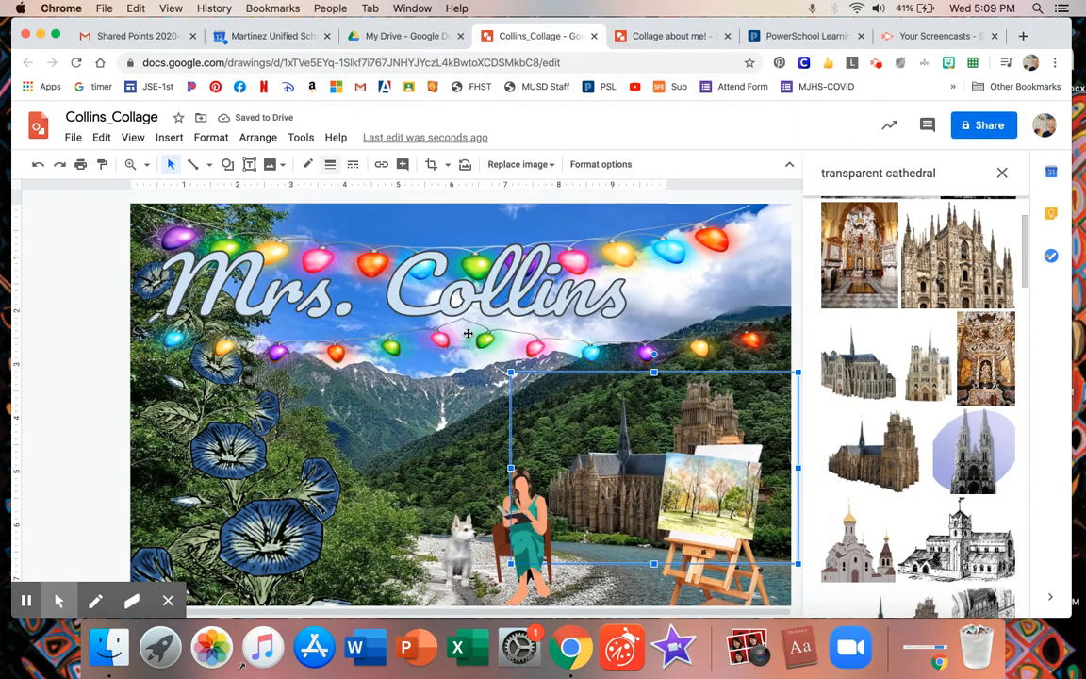
Shift the cathedral image slightly left and up, behind the reading woman and the easel, and deselect it.
click(66, 427)
click(620, 468)
drag(619, 467, 594, 471)
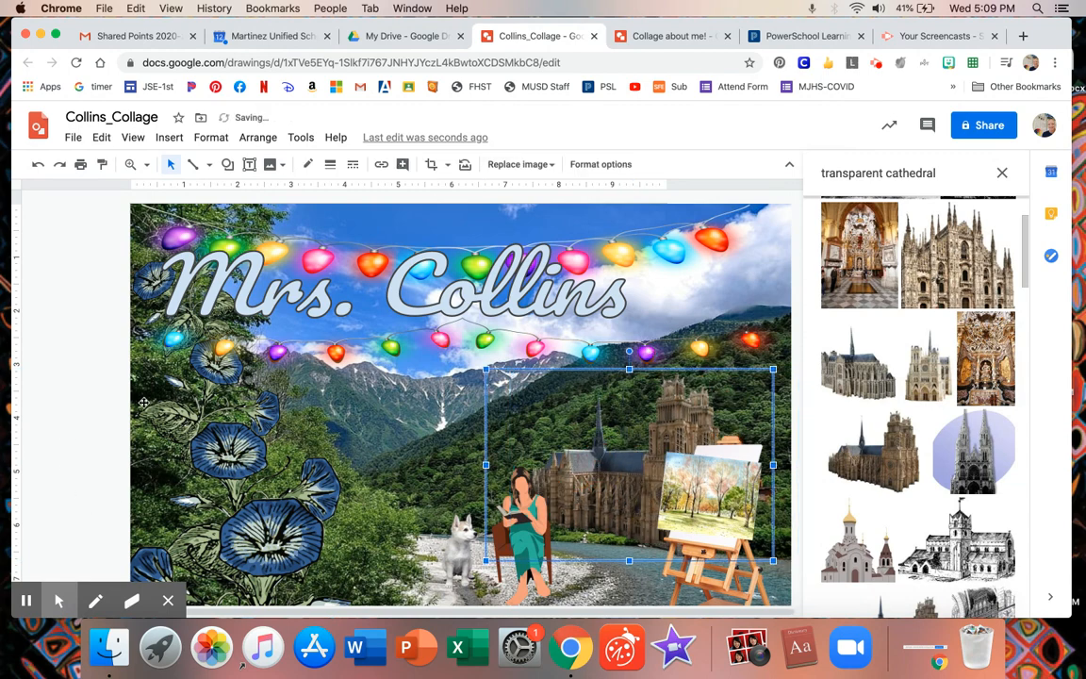
click(84, 323)
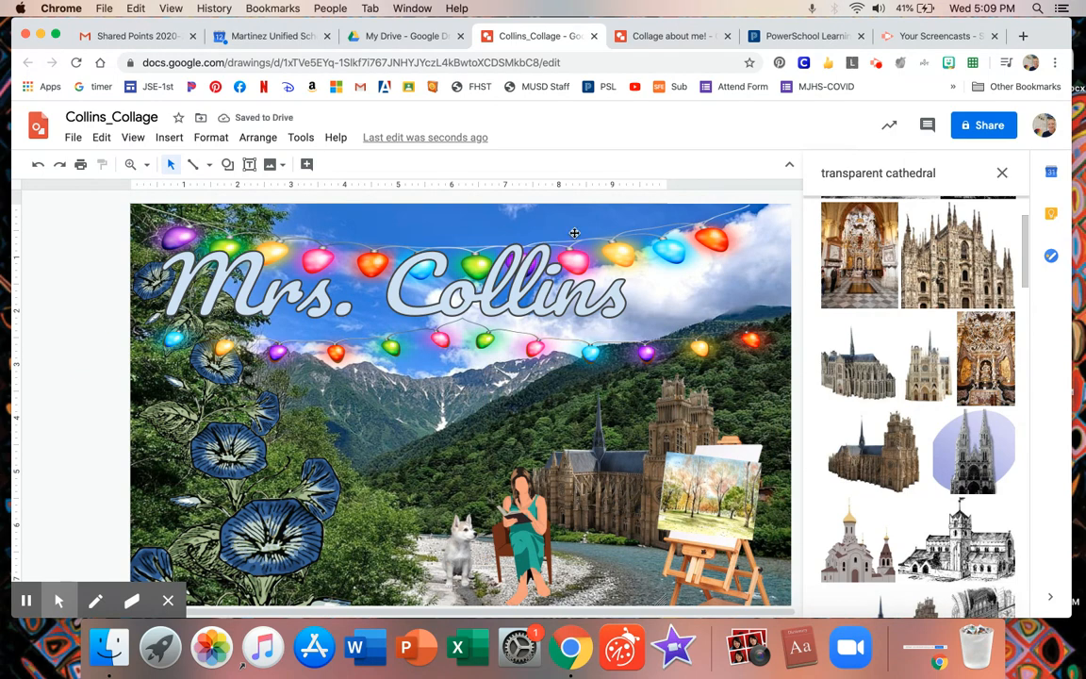